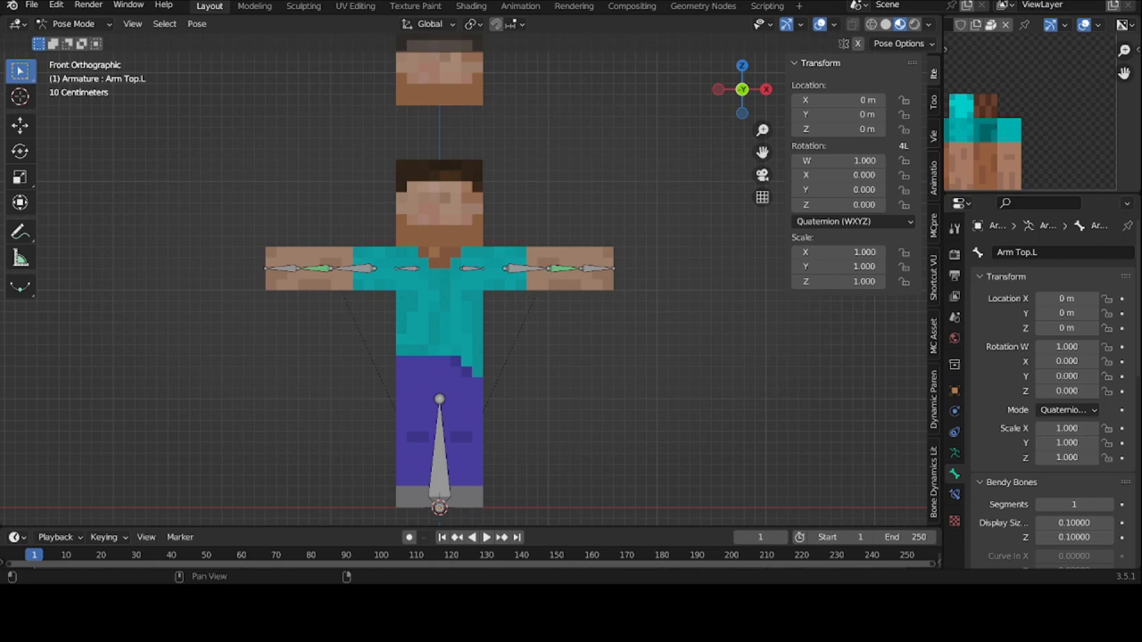
Replace the image editor showing the skin texture with the Outliner in that area
middle_click_drag(1033, 131, 1102, 162)
scroll(1092, 130, "down", 4)
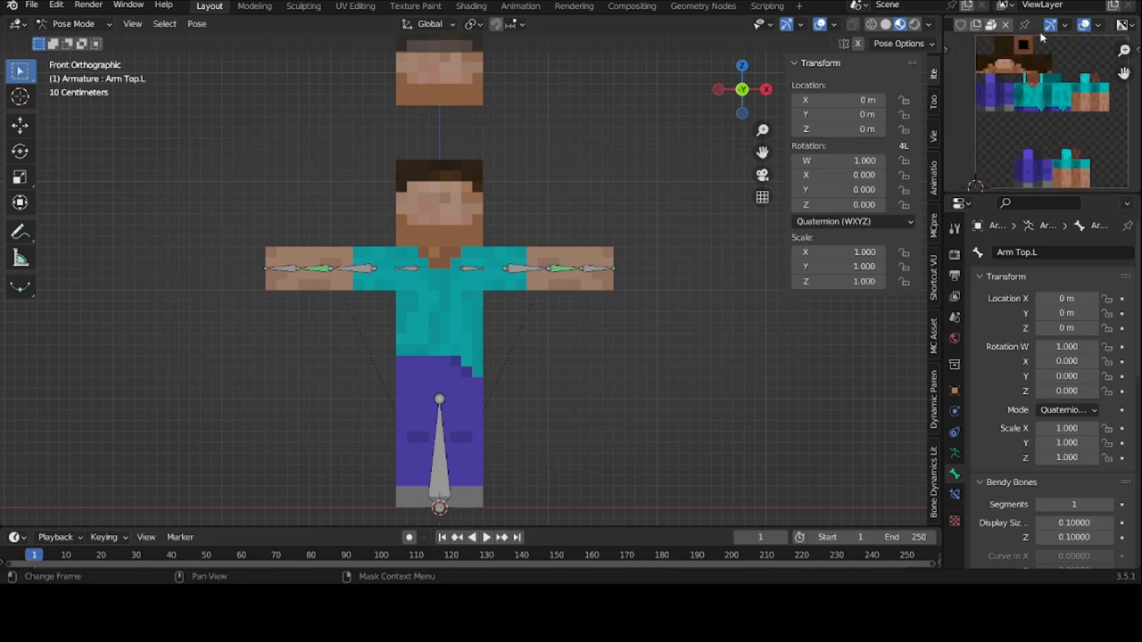
scroll(1026, 25, "up", 5)
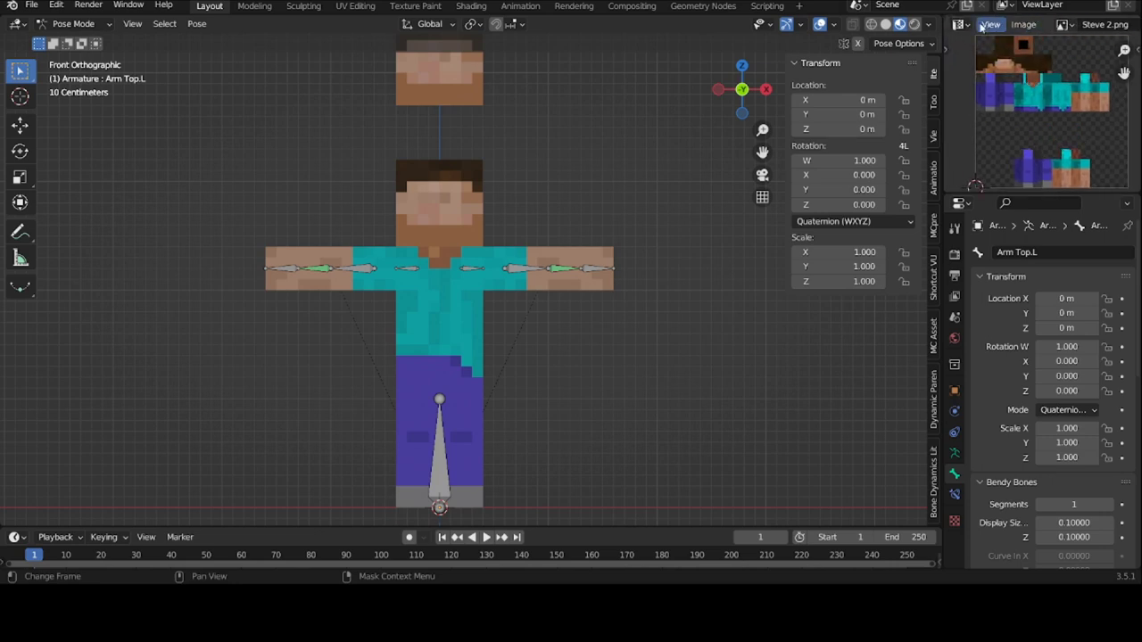
left_click(960, 24)
left_click(950, 67)
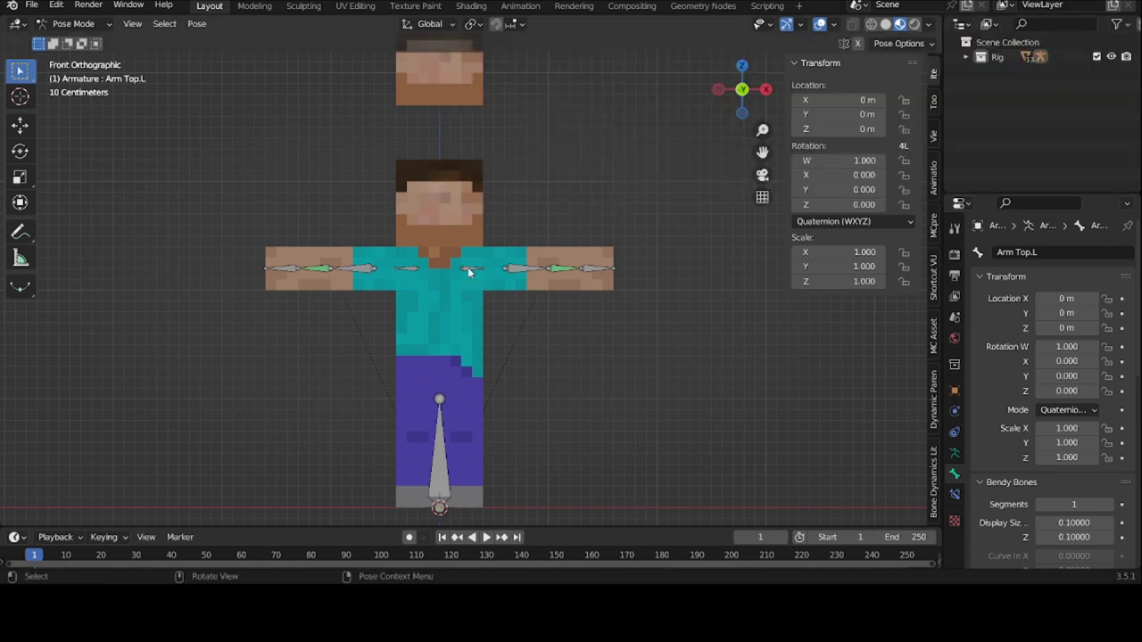
Enter Edit Mode on the Body mesh and add three loop cuts across its depth from the side view
left_click(453, 305)
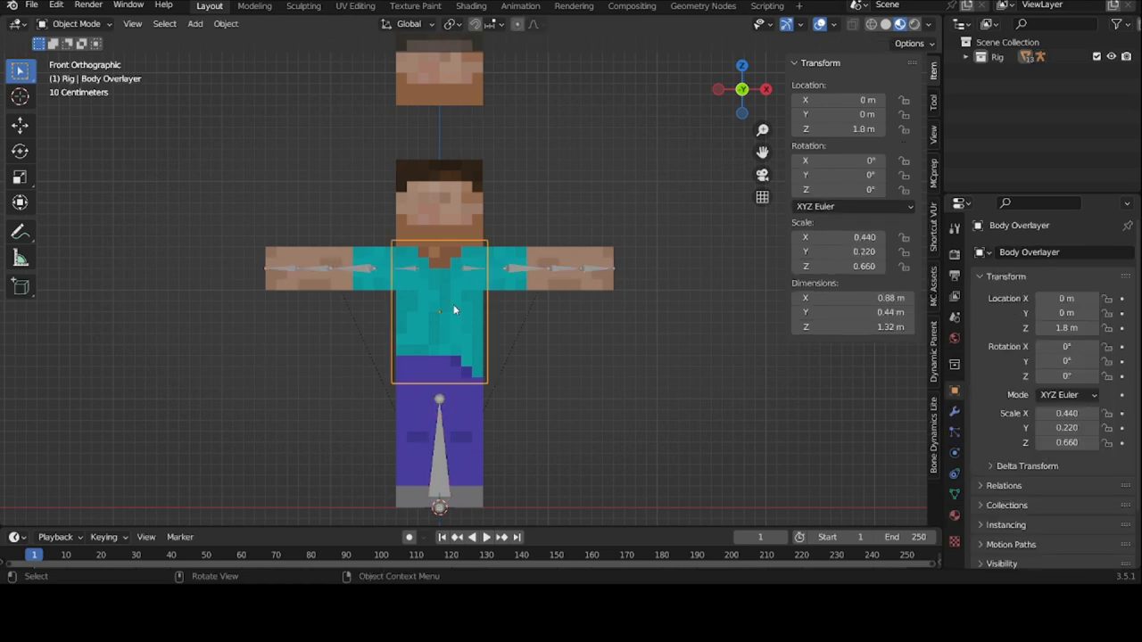
key("Tab")
key("Tab")
left_click(449, 301)
key("Tab")
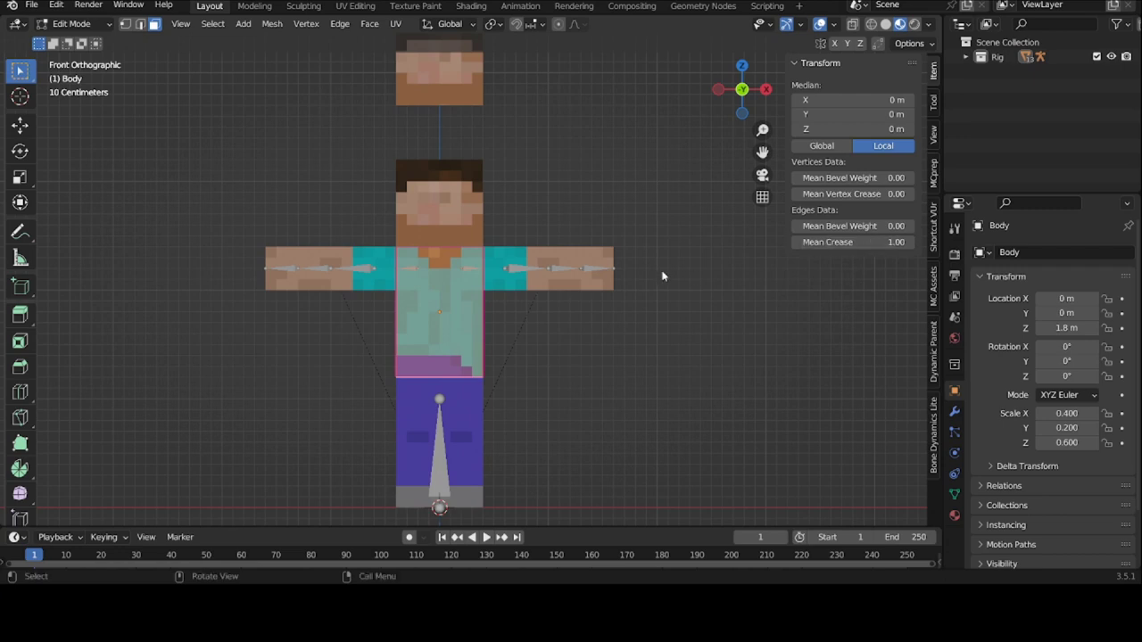
key("Tab")
key("Tab")
scroll(285, 305, "up", 2)
left_click(19, 391)
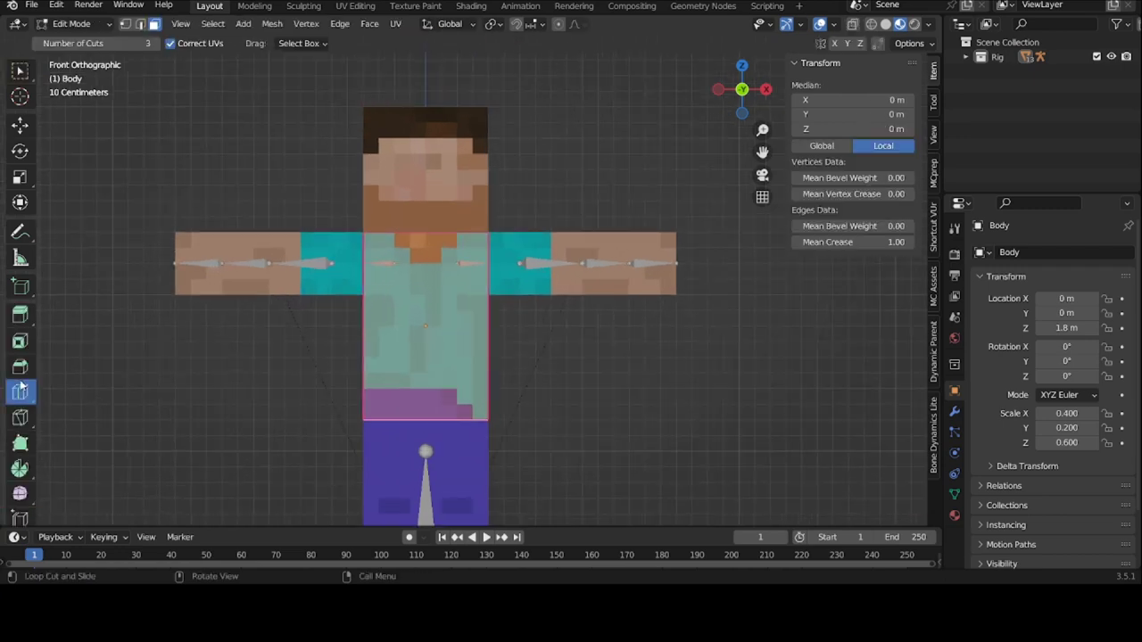
left_click(718, 89)
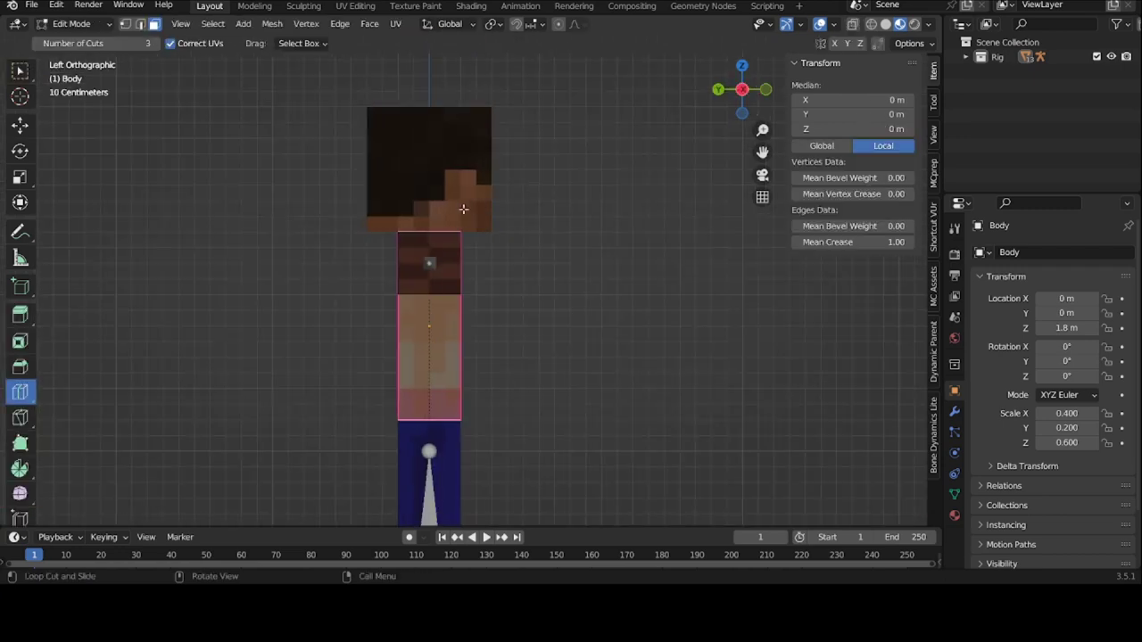
left_click(429, 348)
left_click(765, 91)
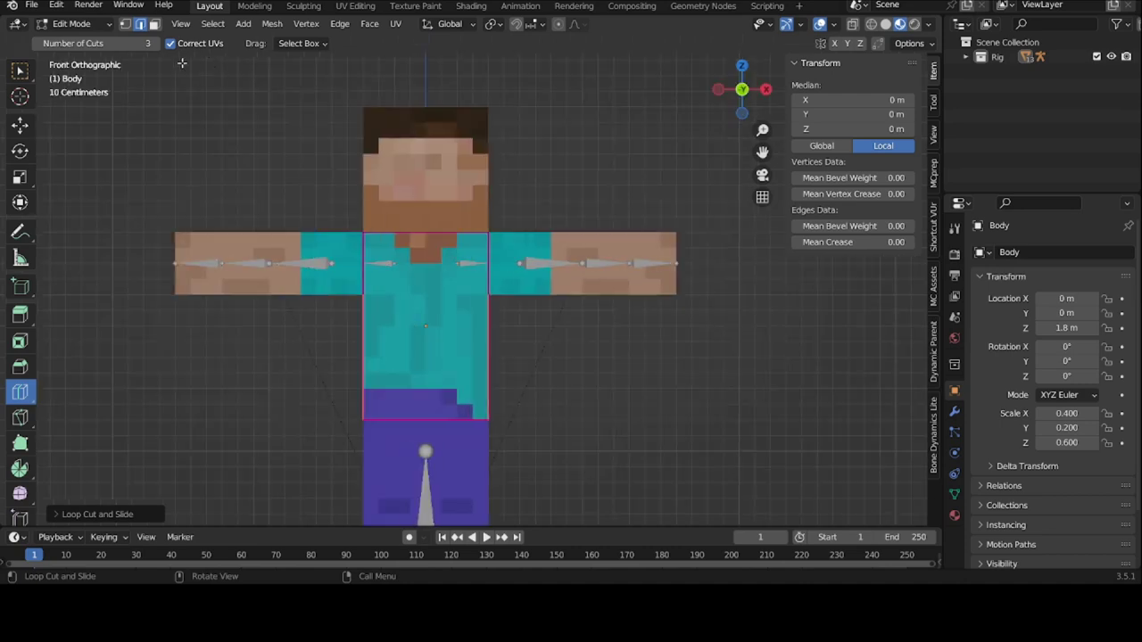
Add 11 horizontal loop cuts to the Body mesh and set the cut count to 7 for the vertical direction
left_click(130, 42)
type("11")
key("Return")
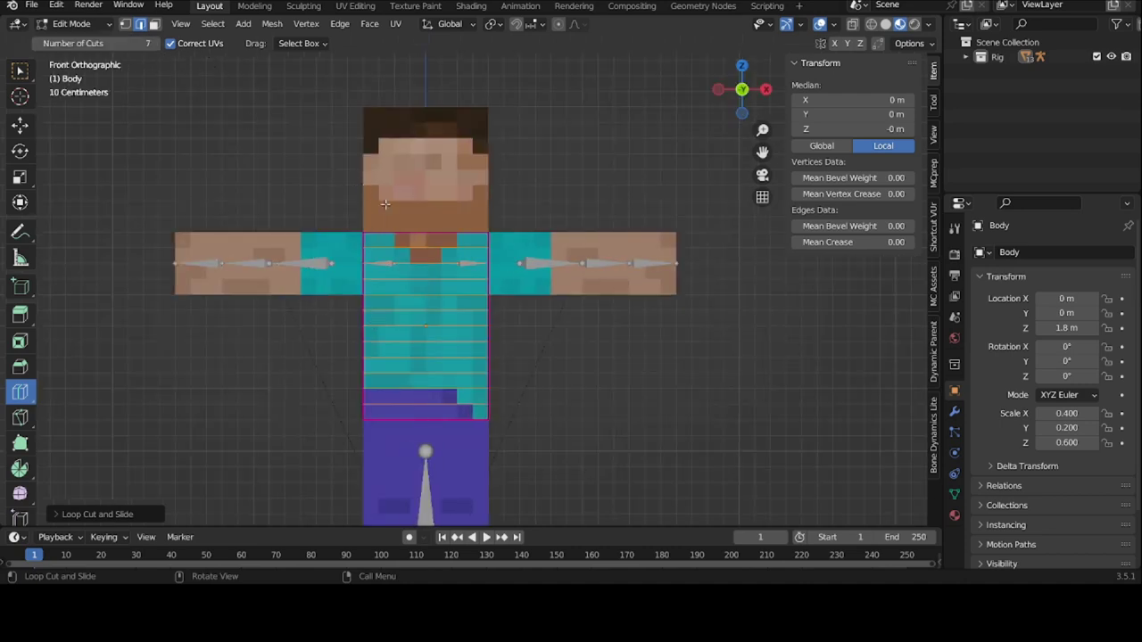
key("Tab")
Edit the Body Overlayer mesh and add seven vertical and 11 horizontal loop cuts to it
left_click(483, 216)
left_click(461, 251)
key("Tab")
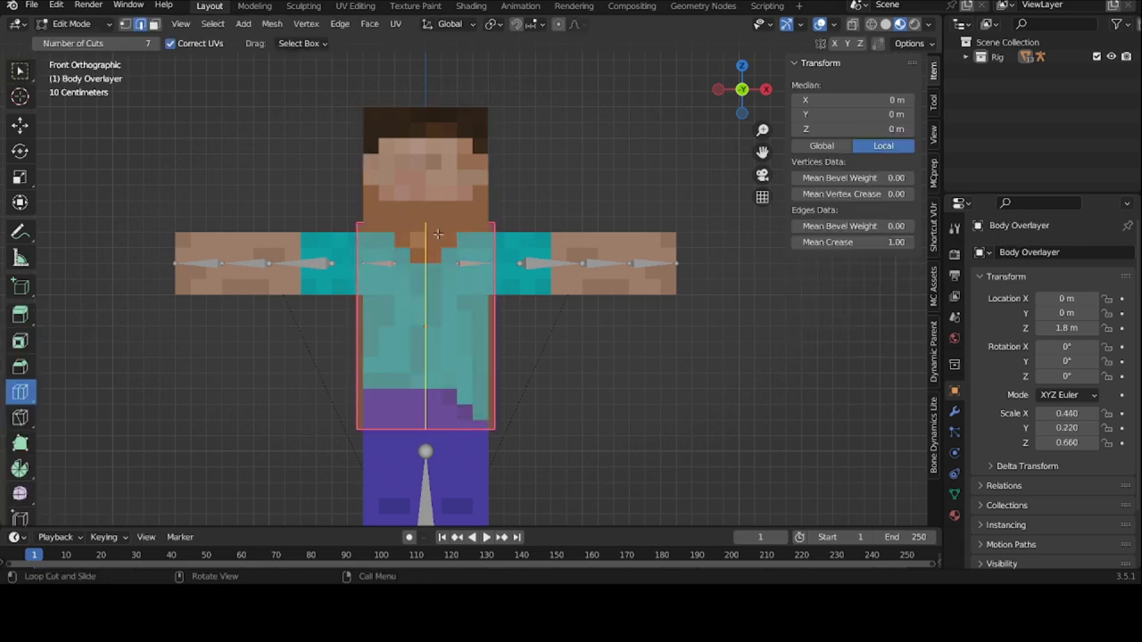
left_click(436, 233)
left_click(107, 44)
type("11")
key("Return")
left_click(351, 296)
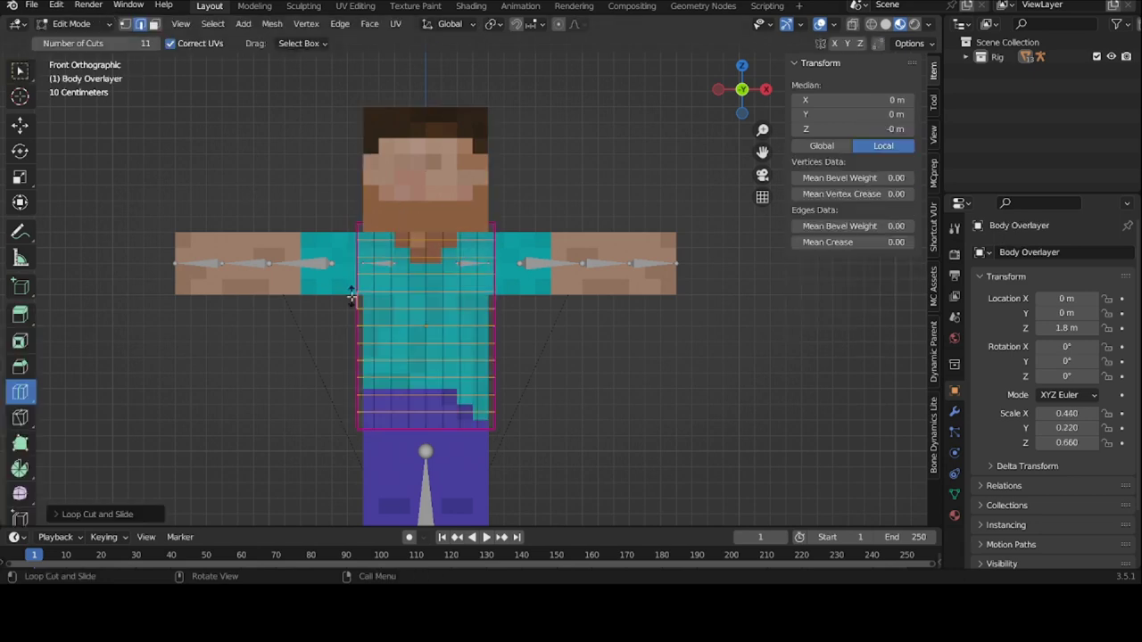
Add three loop cuts across the depth of Body Overlayer from the side view and leave the Loop Cut tool
left_click(718, 90)
left_click(117, 42)
type("3")
key("Return")
left_click(444, 224)
key("w")
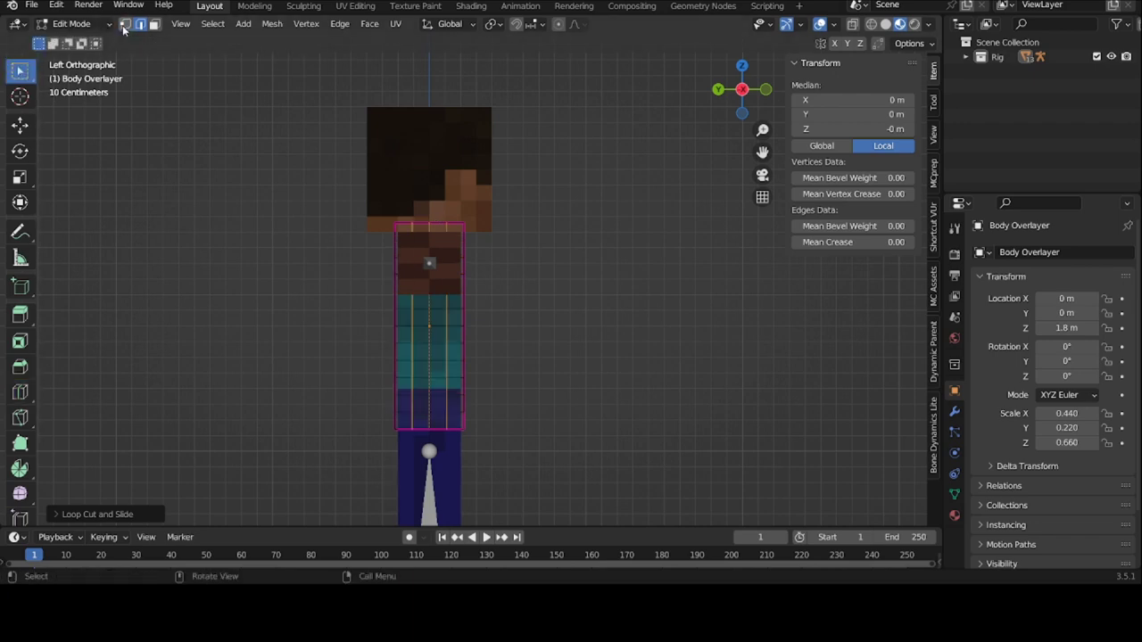
Switch to vertex selection, deselect the overlay's geometry, and return to Object Mode in the front view
left_click(123, 27)
left_click(299, 143)
middle_click_drag(596, 245, 503, 277)
key("Tab")
left_click(755, 90)
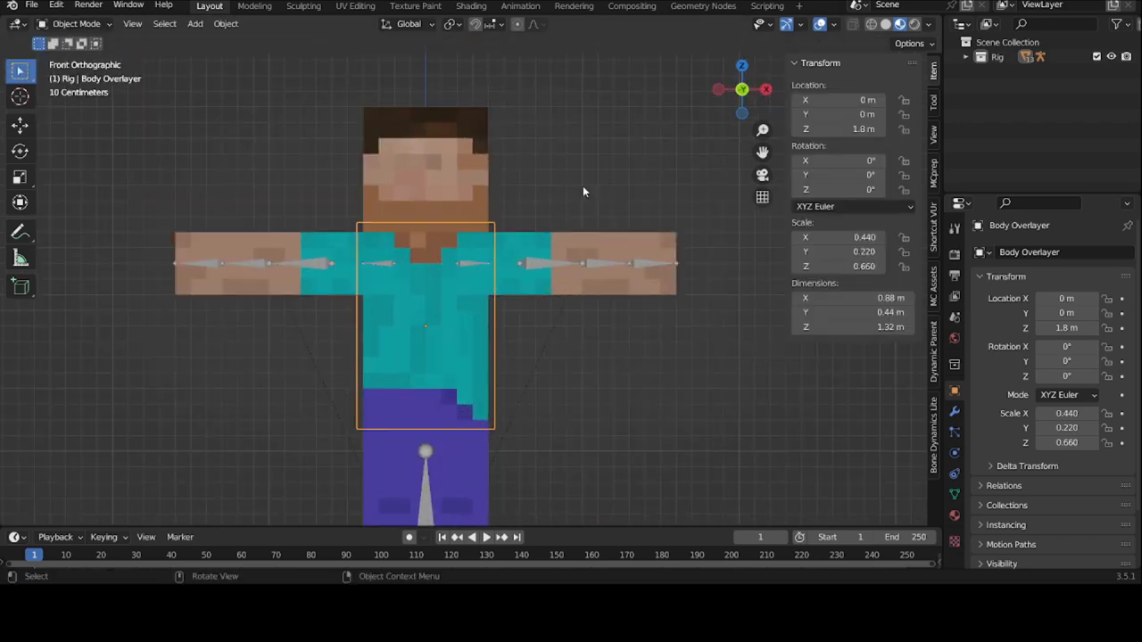
Edit the armature, duplicate the Base bone, and move the copy up with snapping so its head sits at Z 1.2 m
left_click(455, 304)
scroll(455, 300, "down", 3)
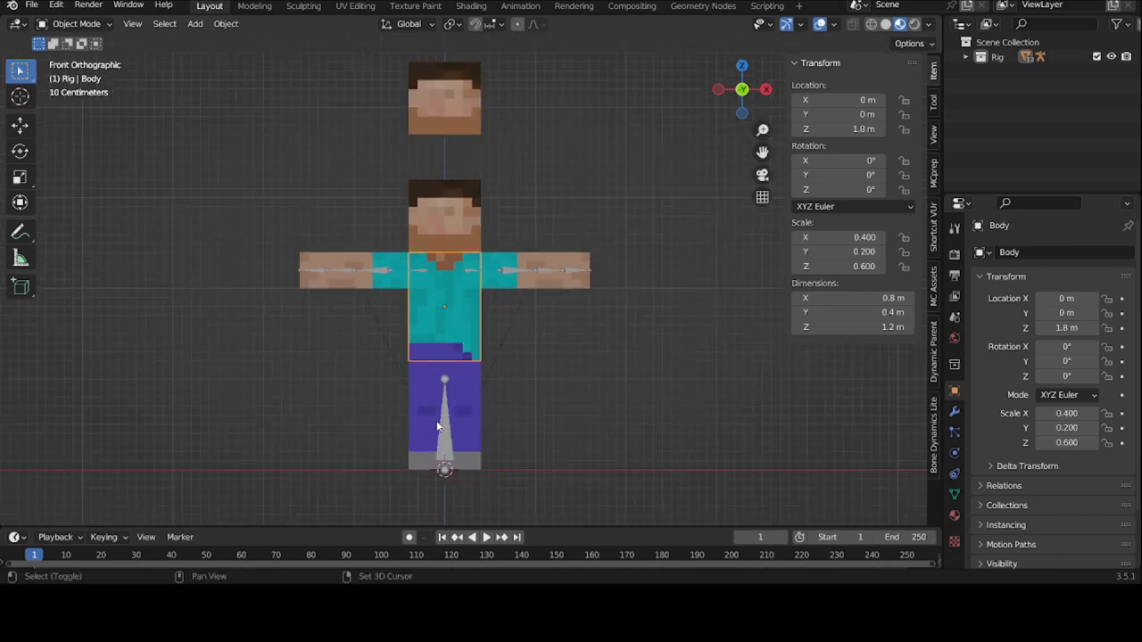
left_click(444, 430)
key("Tab")
left_click(445, 384)
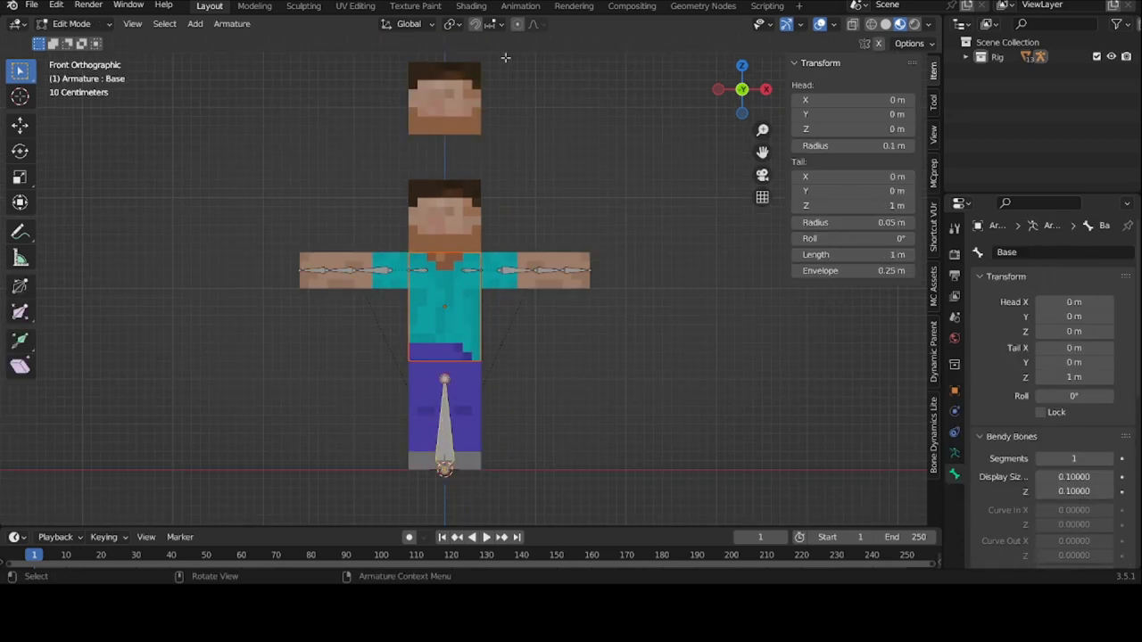
key("shift+d")
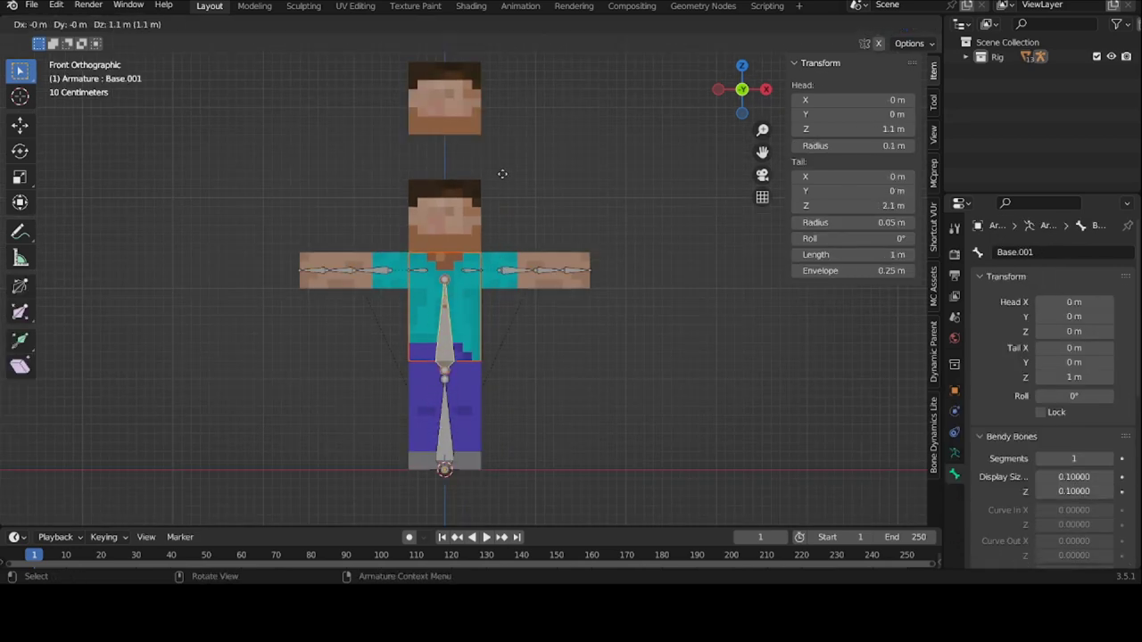
left_click(502, 170)
key("g")
left_click(502, 163)
Start the Shortcut VUr on-screen key display
left_click(934, 239)
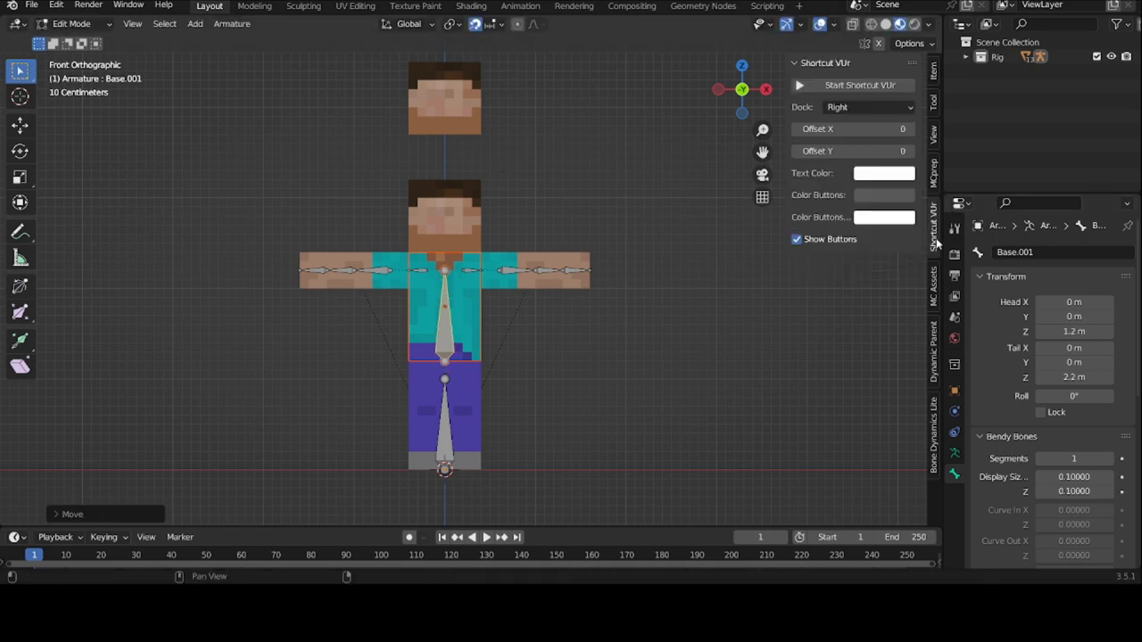
left_click(851, 86)
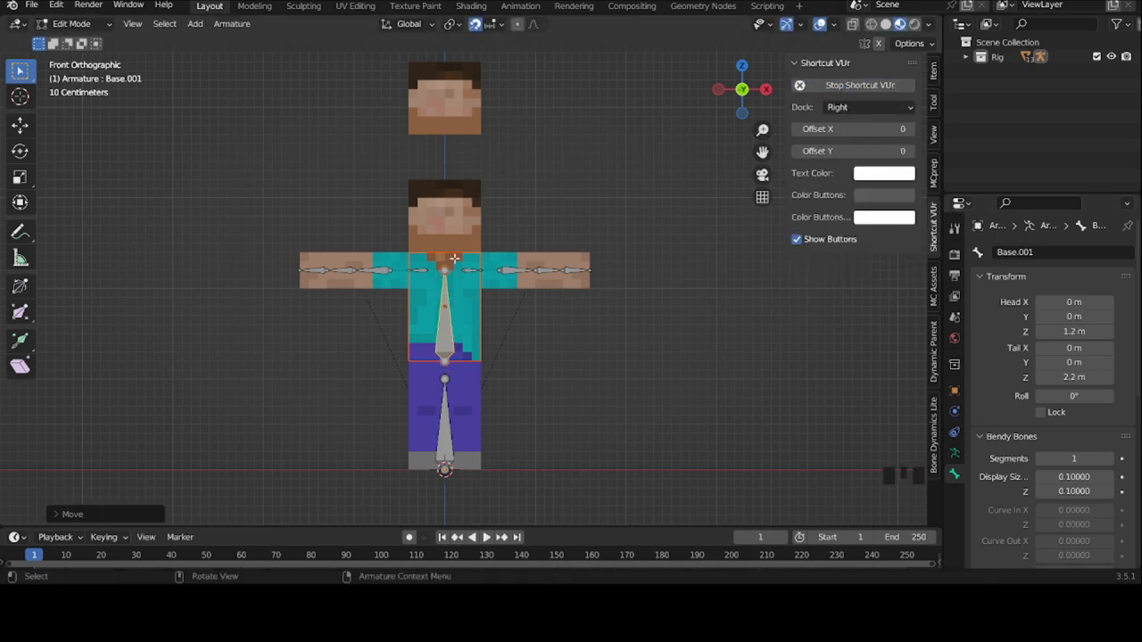
Move the copied bone's tail up to the top of the torso at Z 2.4 m
scroll(453, 262, "up", 2)
key("g")
left_click(428, 314)
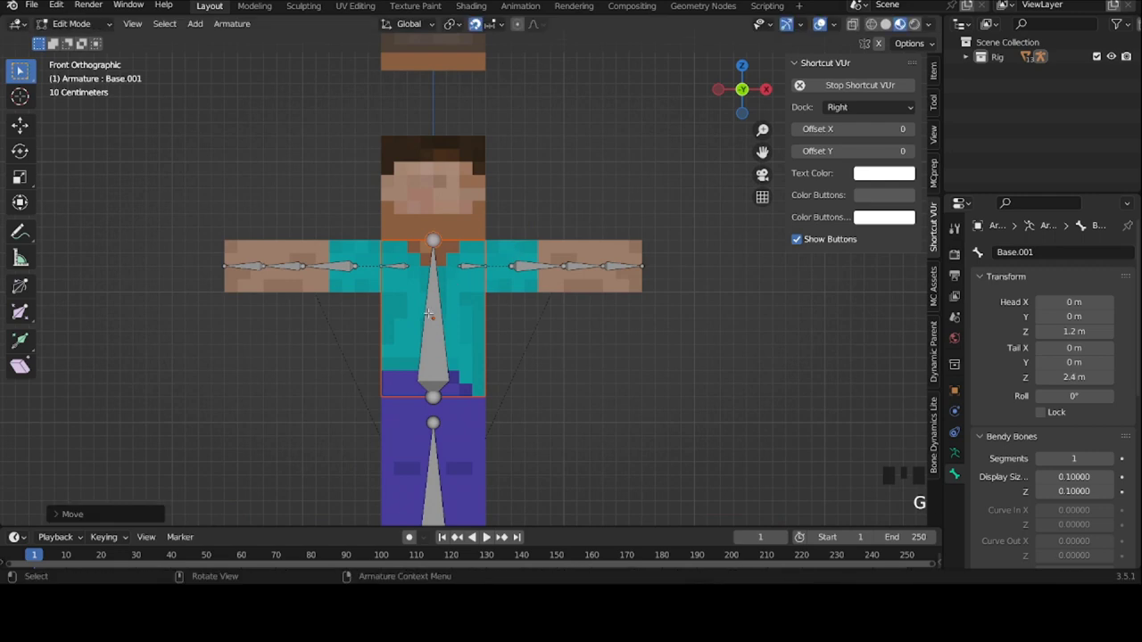
Duplicate the torso bone in place and move the copy to the second bone layer
left_click(428, 314)
key("shift+d")
right_click(423, 253)
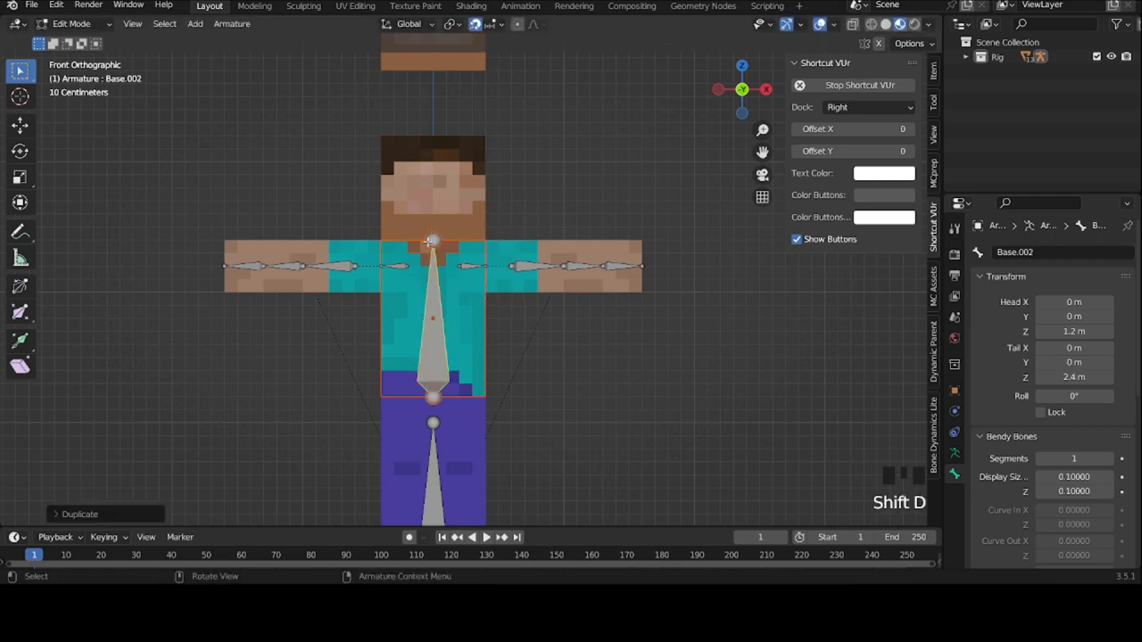
key("m")
left_click(443, 282)
Subdivide the remaining torso bone into two bones
left_click(428, 330)
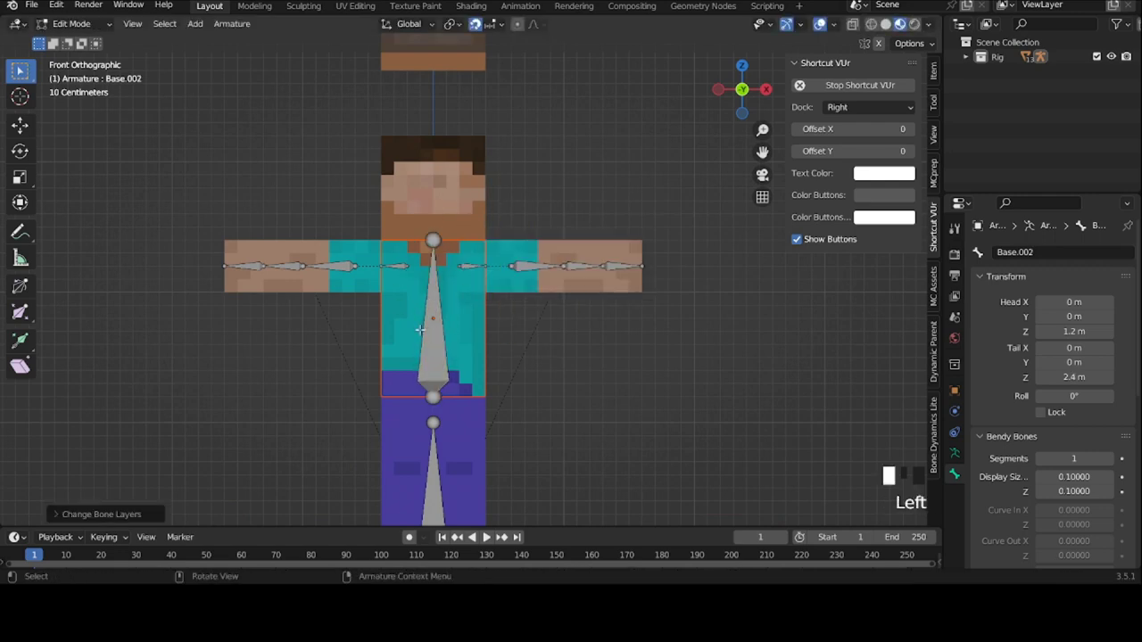
right_click(423, 327)
left_click(423, 326)
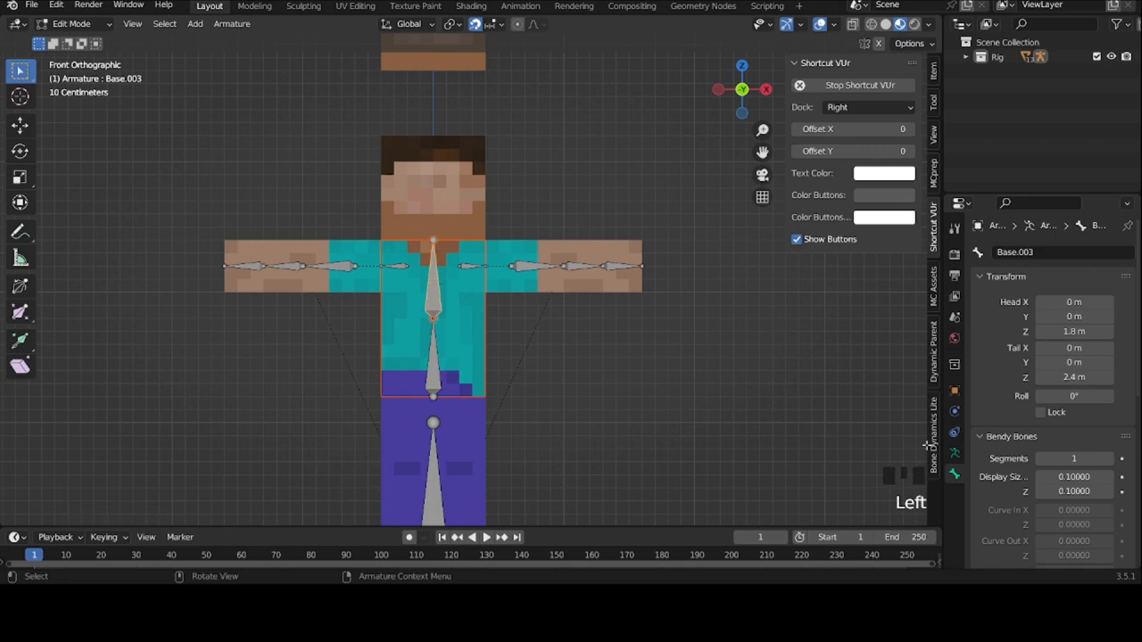
Rename the upper torso bone as Chest and disconnect it from its parent bone
double_click(1023, 255)
type("Chest")
key("Return")
scroll(1025, 445, "down", 20)
scroll(1042, 461, "down", 6)
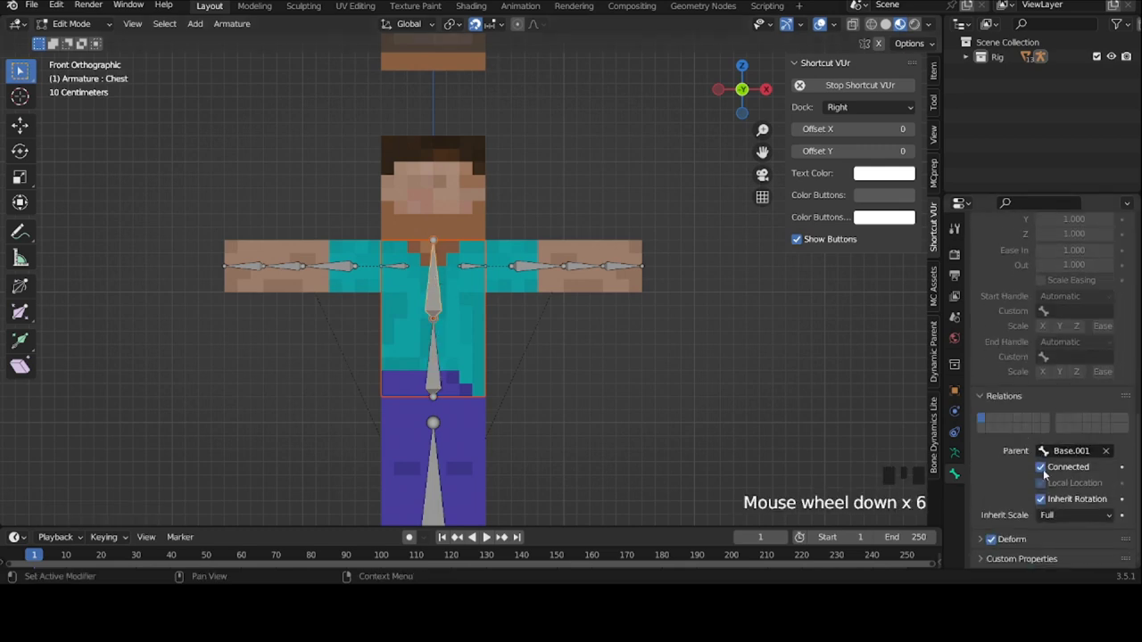
left_click(1041, 467)
Rename the lower torso bone as Main Body
left_click(436, 361)
scroll(1106, 410, "up", 18)
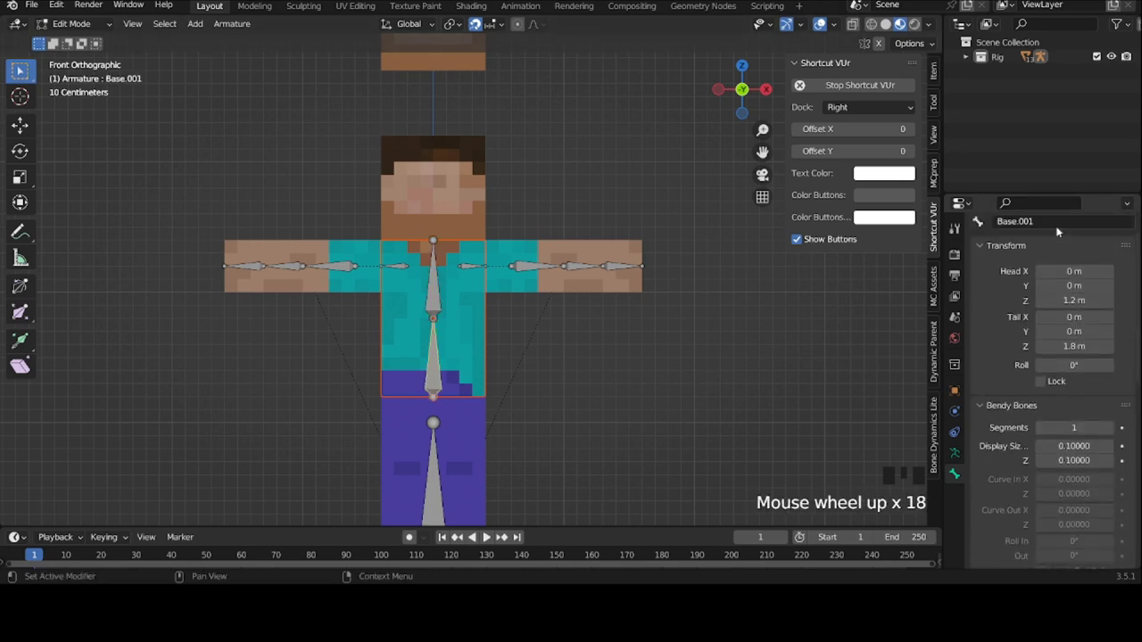
left_click(1058, 225)
type("Main Body")
key("Return")
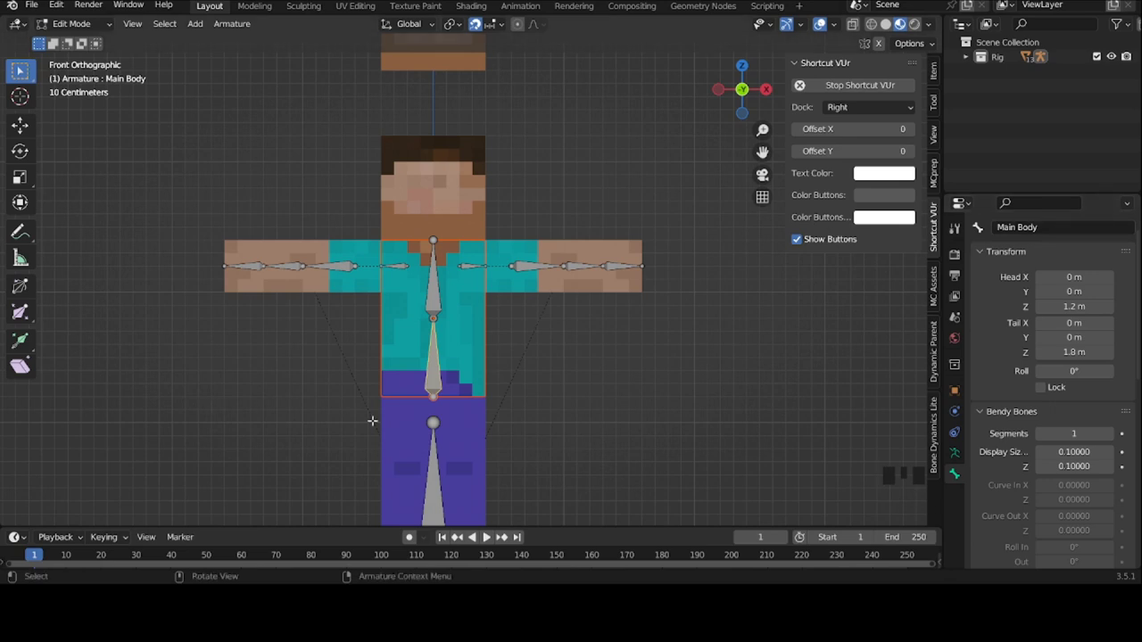
Parent the Main Body bone to the Base bone with Keep Offset
scroll(374, 420, "down", 1)
left_click(449, 426, "shift")
key("ctrl+p")
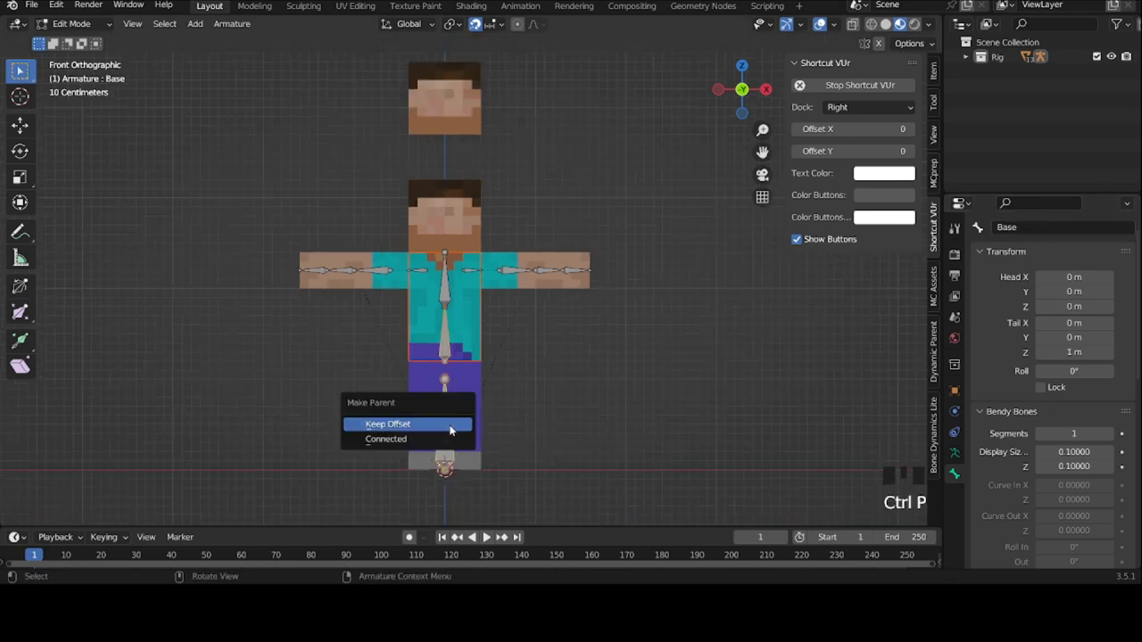
left_click(449, 432)
Enter Pose Mode, test rotating the selected bones, and clear their rotation
key("ctrl+Tab")
key("r")
key("alt+r")
Display only the armature's second bone layer
left_click(955, 453)
left_click(474, 283)
scroll(474, 284, "up", 4)
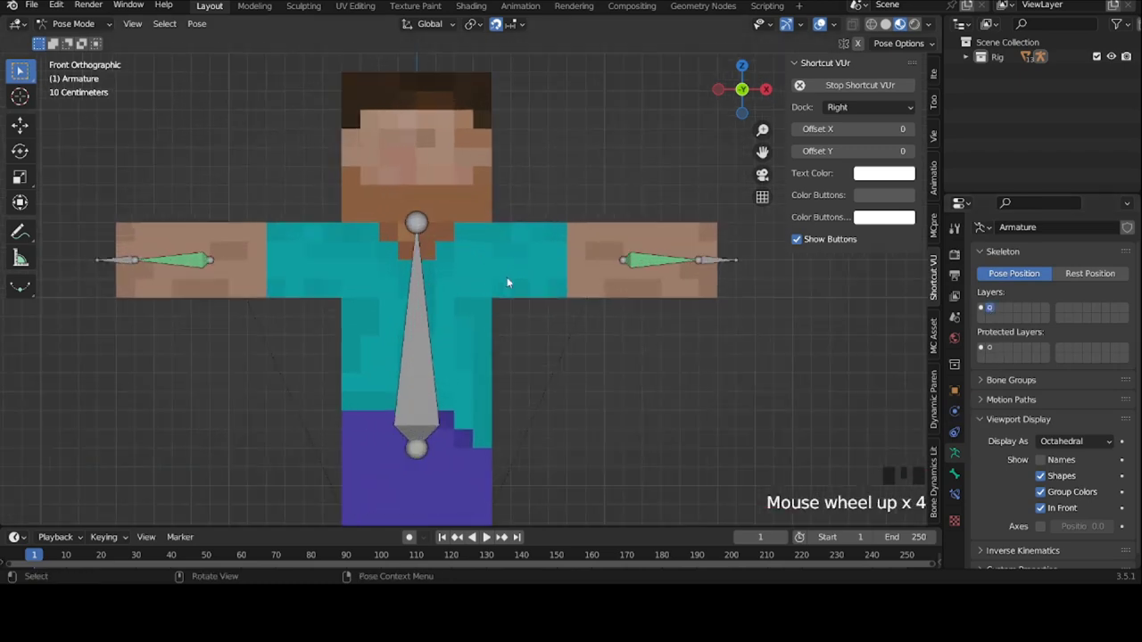
Rename the long torso bone on this layer as Torso Stretch
left_click(421, 279)
left_click(955, 473)
left_click(1062, 225)
type("Torso Str")
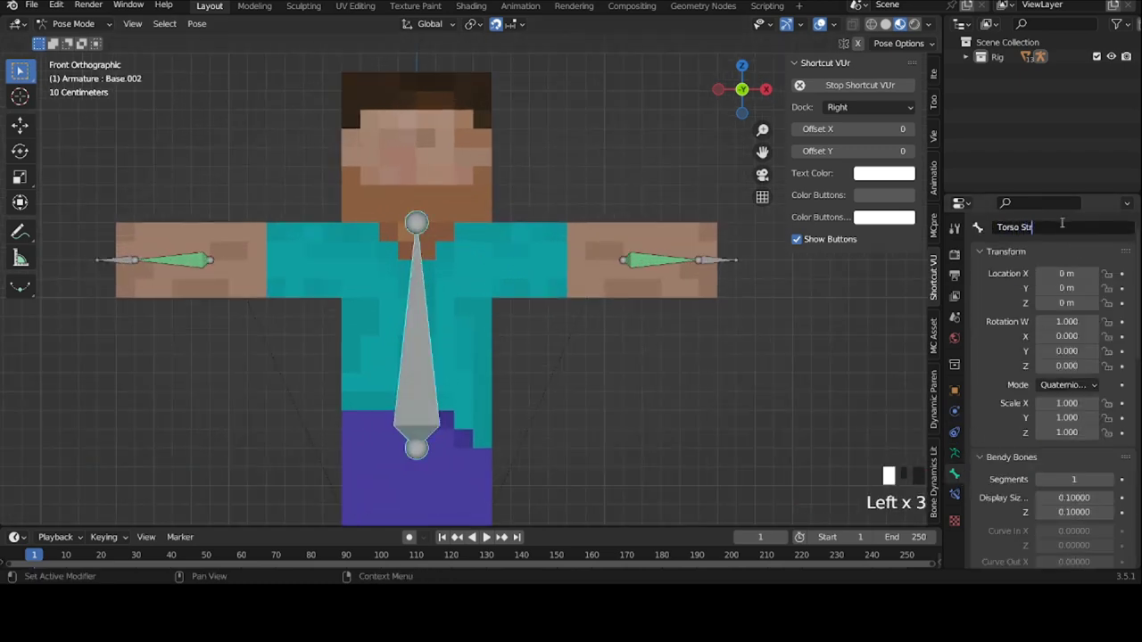
type("etcg")
key("Return")
double_click(1061, 223)
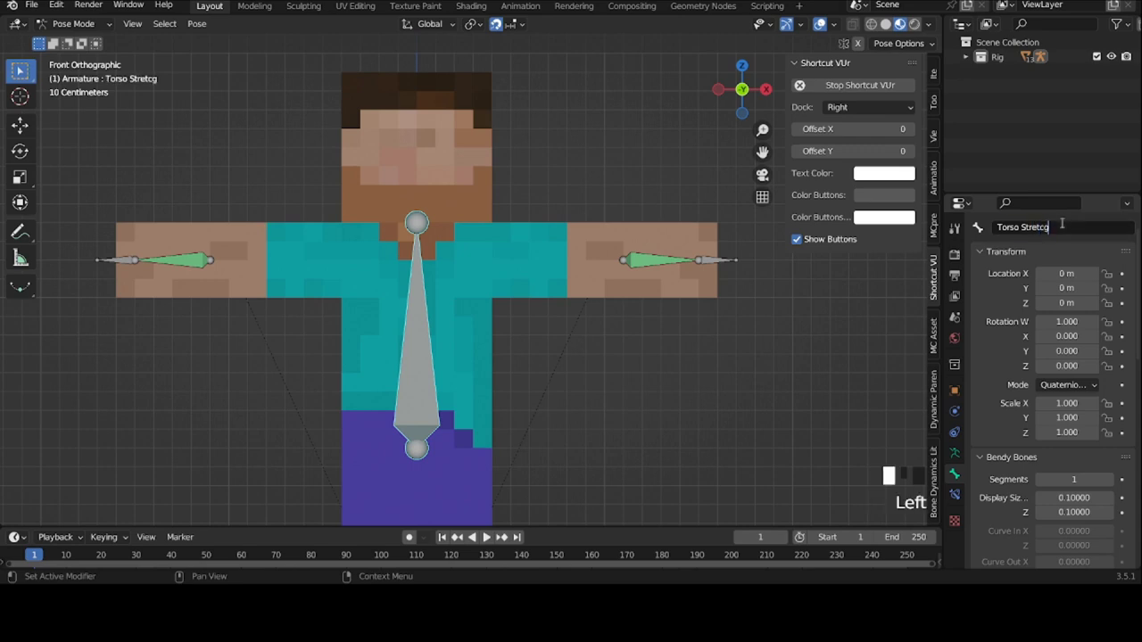
key("BackSpace")
type("h")
key("Return")
In Edit Mode, extrude a 0.1 m bone upward from the tail of Torso Stretch
key("Tab")
left_click(429, 207)
key("e")
left_click(433, 194)
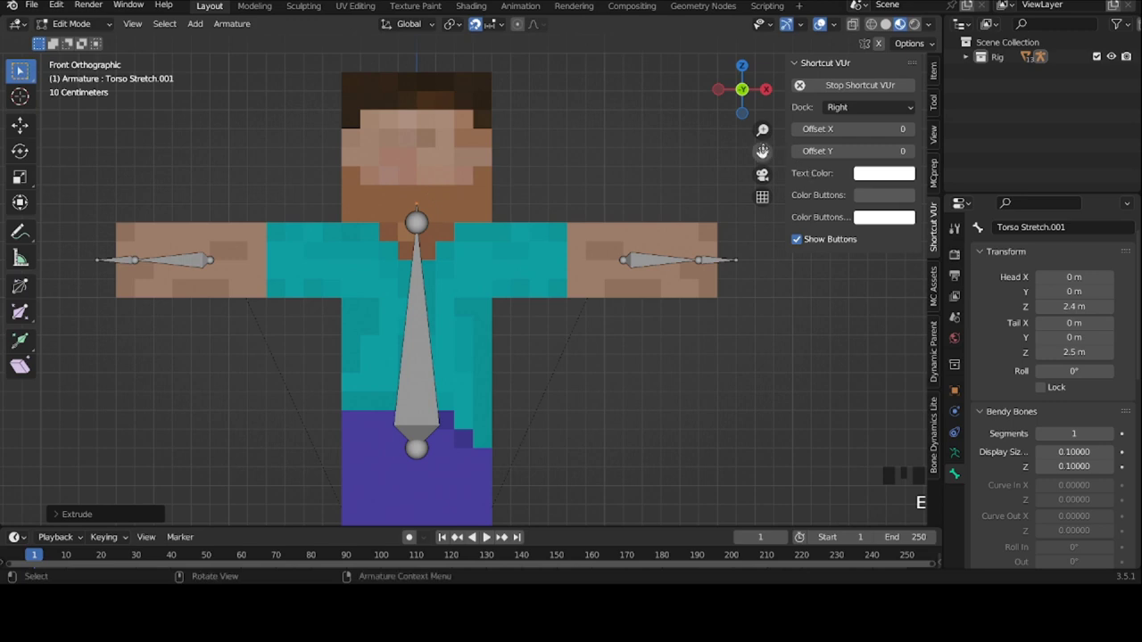
Extrude a 0.1 m bone downward from the head of Torso Stretch
left_click_drag(763, 152, 771, 9)
scroll(468, 342, "up", 3)
left_click(387, 302)
key("e")
left_click(393, 307)
Rotate the small lower bone by 180 degrees and clear its roll
triple_click(394, 307)
type("r")
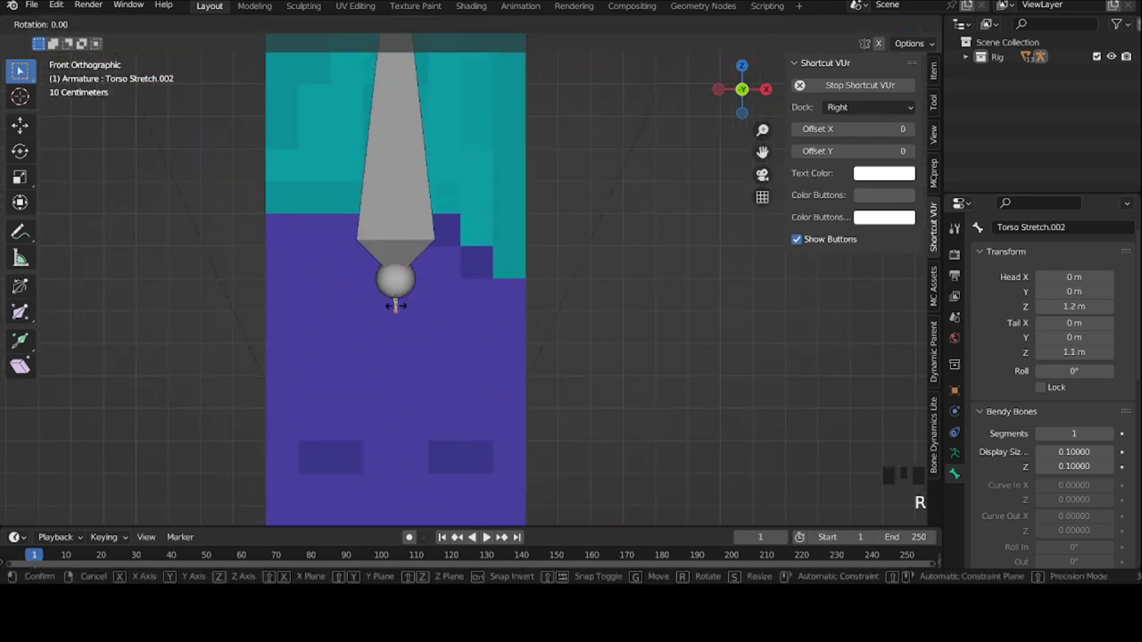
type("180")
key("Return")
key("alt+r")
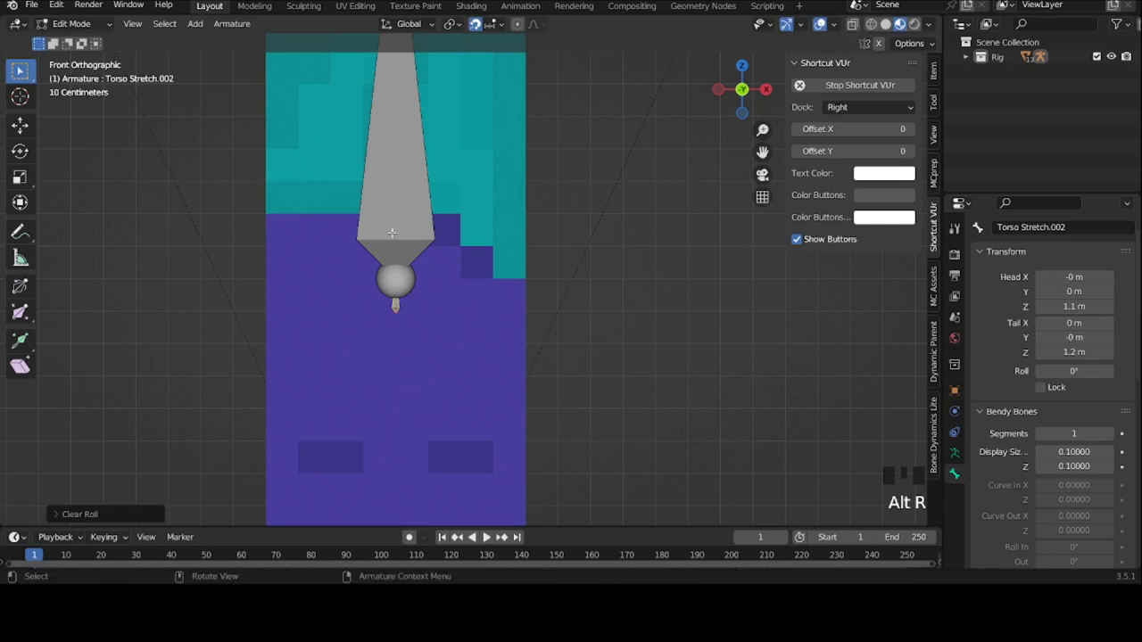
Parent the Torso Stretch bone to the small bone below it with Keep Offset
left_click(397, 219)
left_click(395, 305, "shift")
left_click(406, 285)
scroll(405, 286, "up", 4)
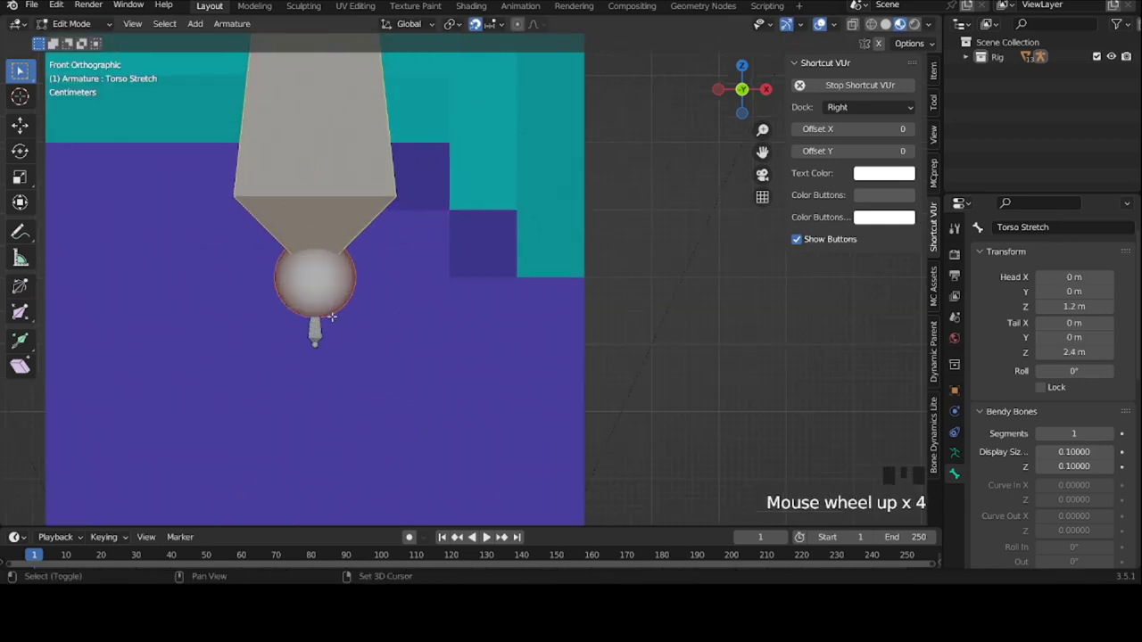
left_click(313, 327, "shift")
key("ctrl+p")
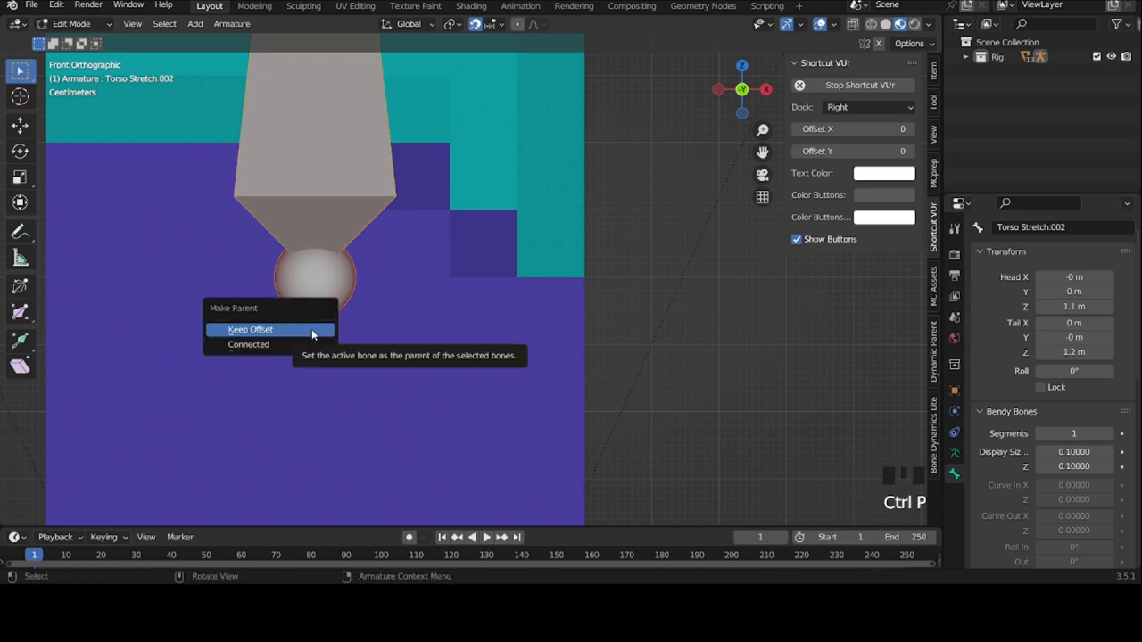
left_click(312, 332)
scroll(313, 332, "down", 12)
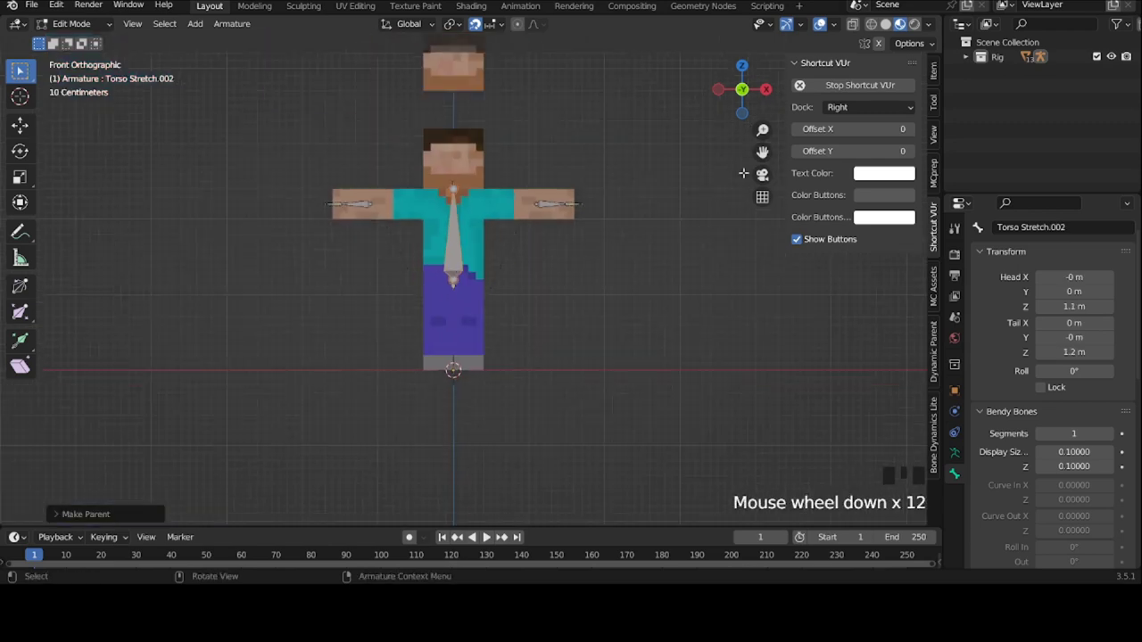
In Edit Mode, parent the small bone above Torso Stretch to the Chest bone
left_click_drag(761, 152, 761, 196)
scroll(714, 160, "up", 5)
key("ctrl+Tab")
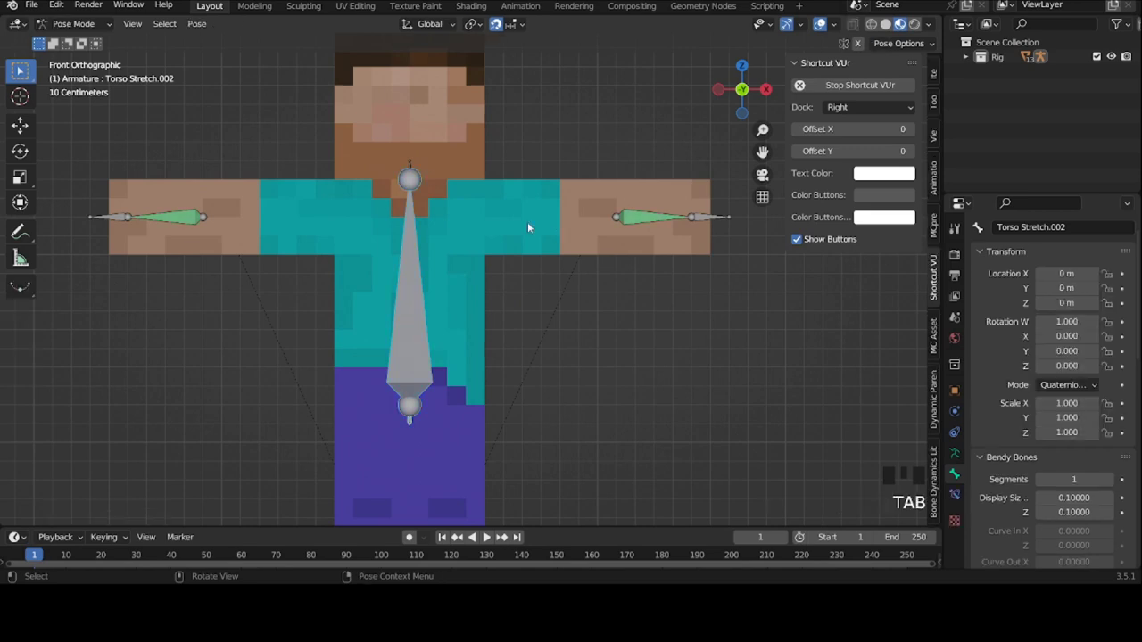
left_click(402, 161)
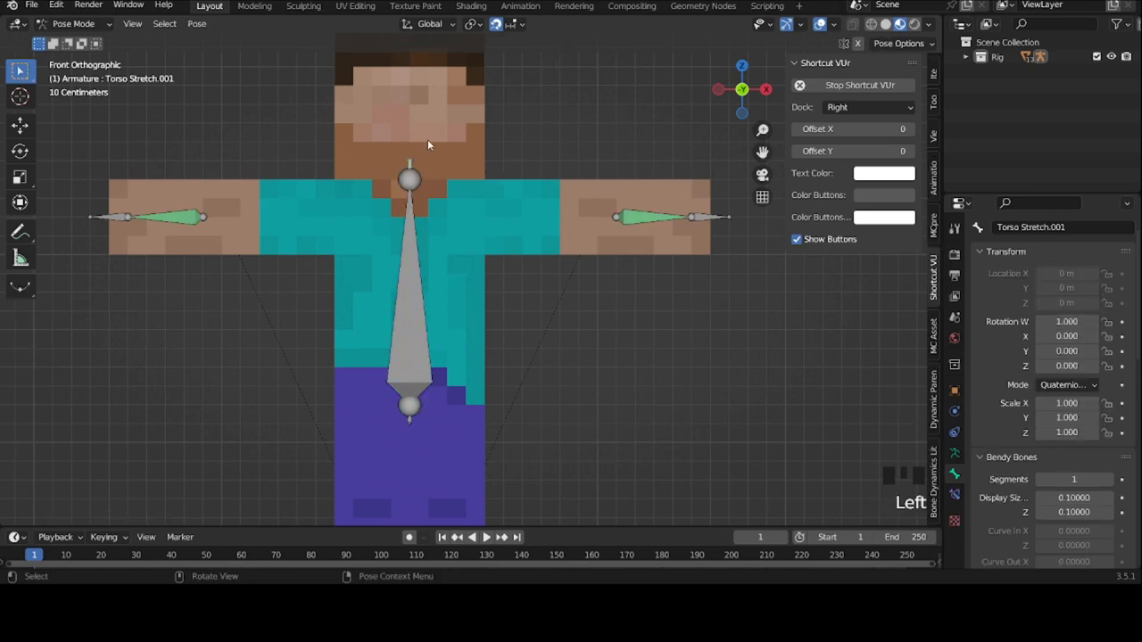
key("Tab")
scroll(1052, 473, "down", 16)
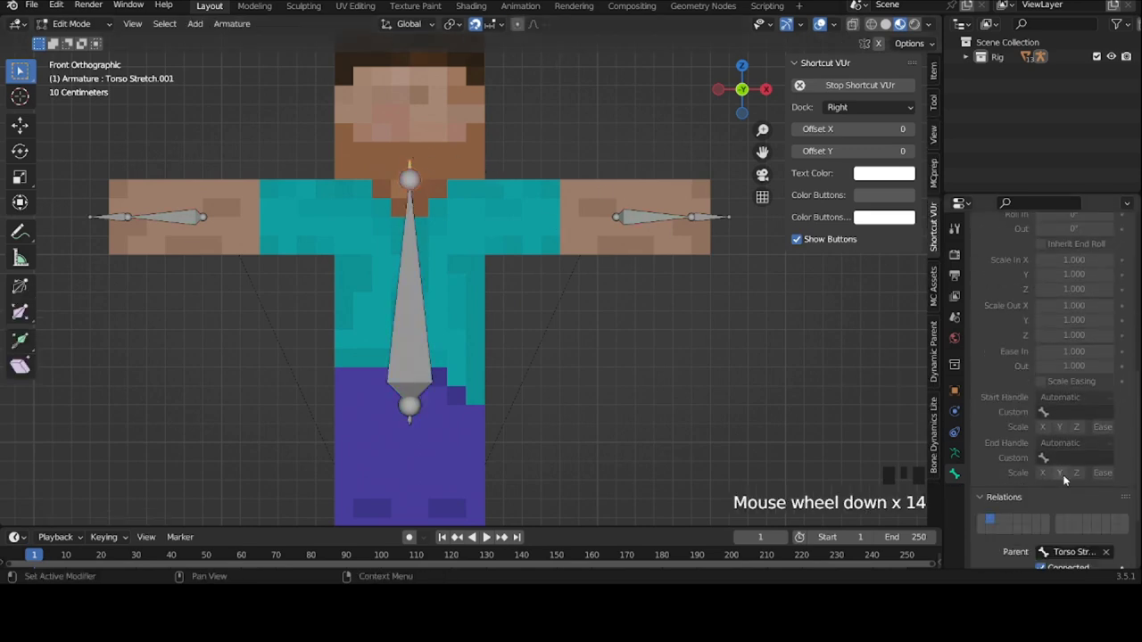
left_click(1067, 503)
type("ches")
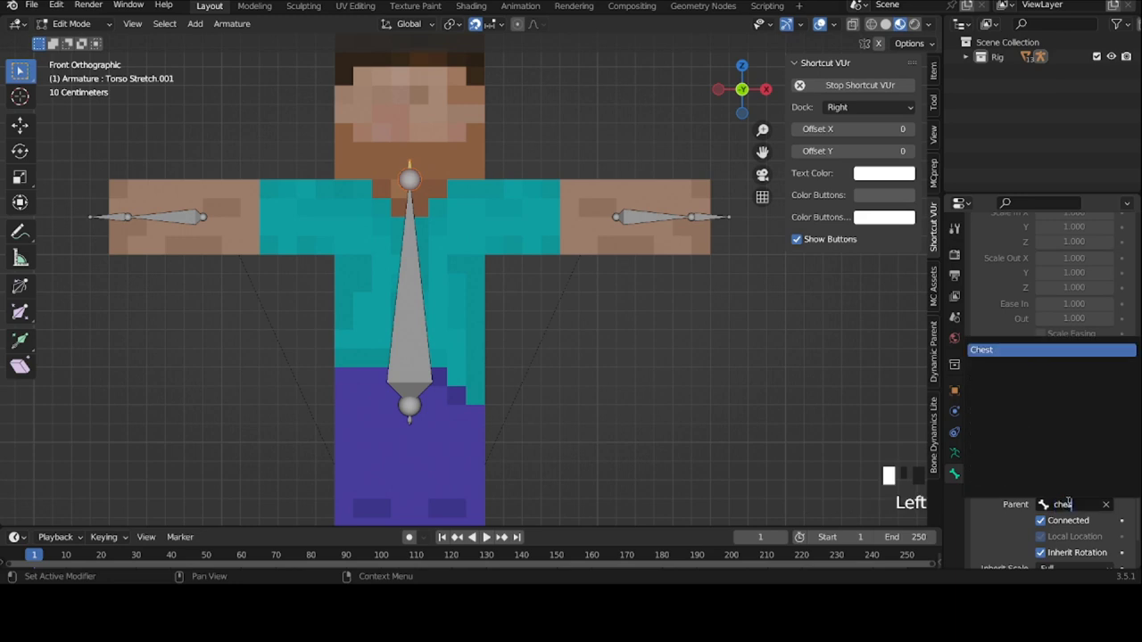
left_click(1030, 355)
Show the first armature bone layer and duplicate the Main Body bone, placing the copy about 0.1 m beside the original
left_click(954, 453)
scroll(1034, 356, "up", 5)
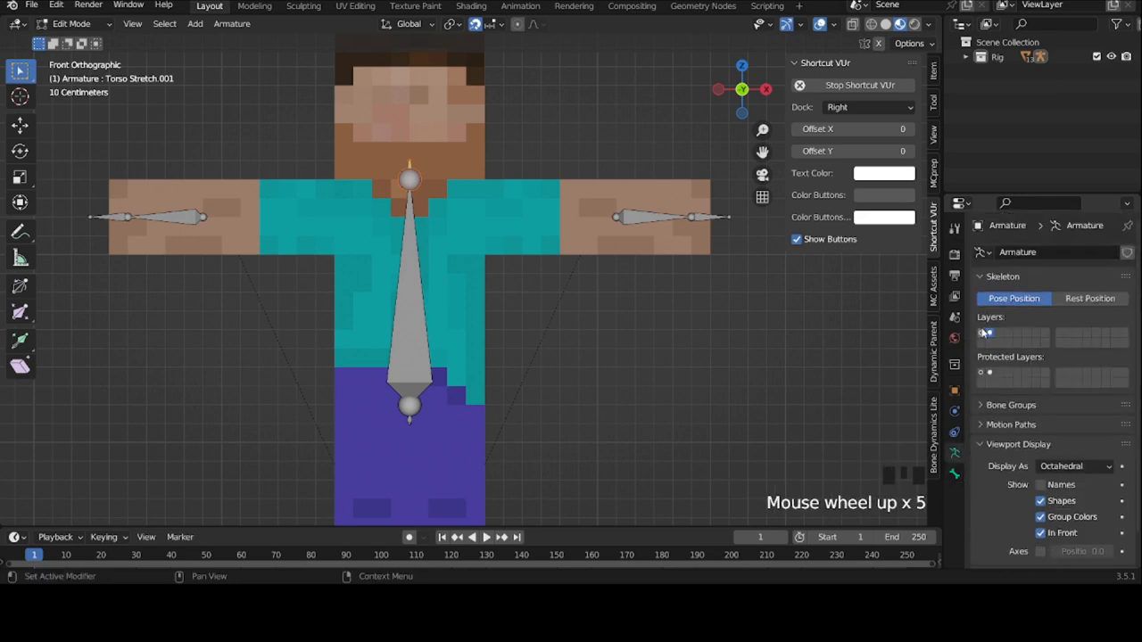
left_click(988, 332)
left_click(432, 357)
key("shift+d")
left_click(419, 309)
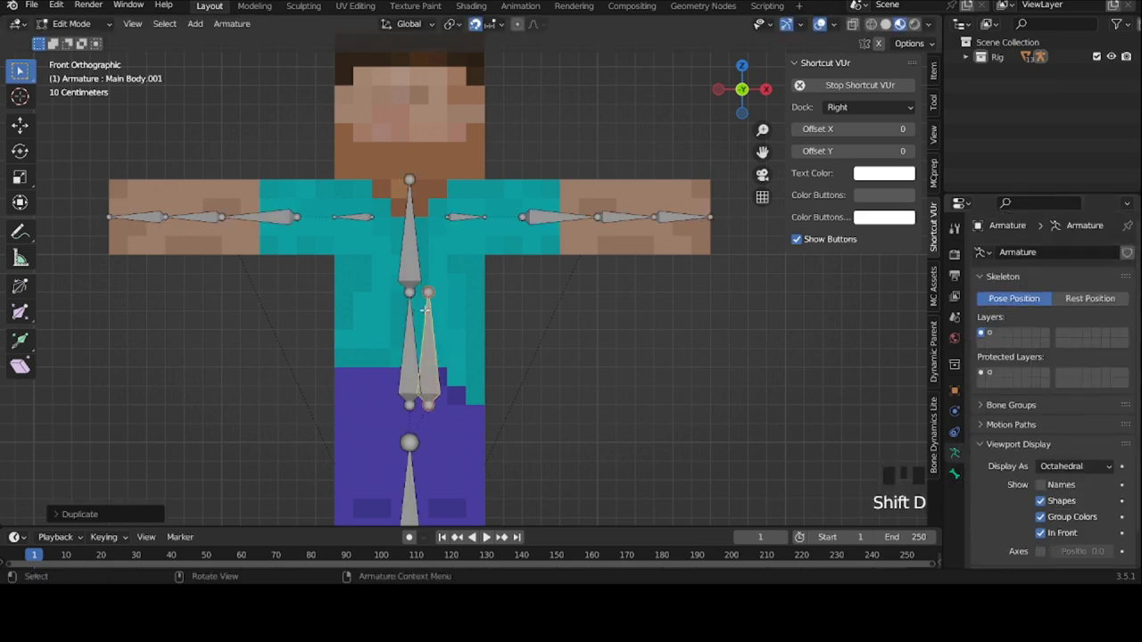
Flip the duplicated bone upside down with its roll cleared and shorten it to about 0.2 m
key("r")
right_click(428, 308)
key("alt+r")
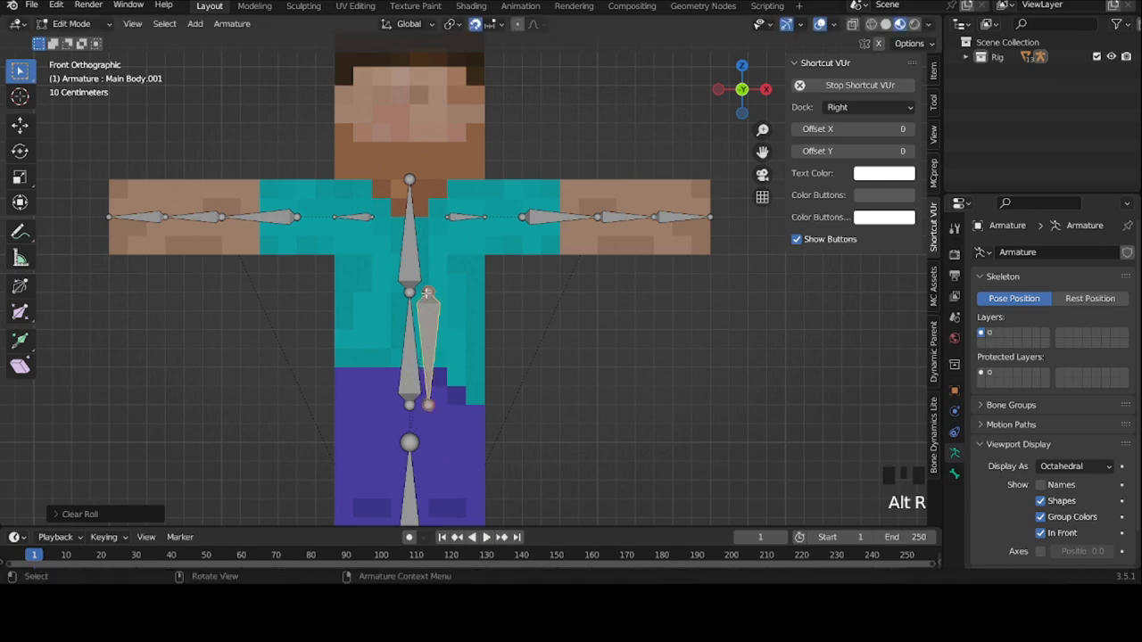
key("g")
left_click(427, 367)
Rename the shortened bone to Hip
left_click(954, 473)
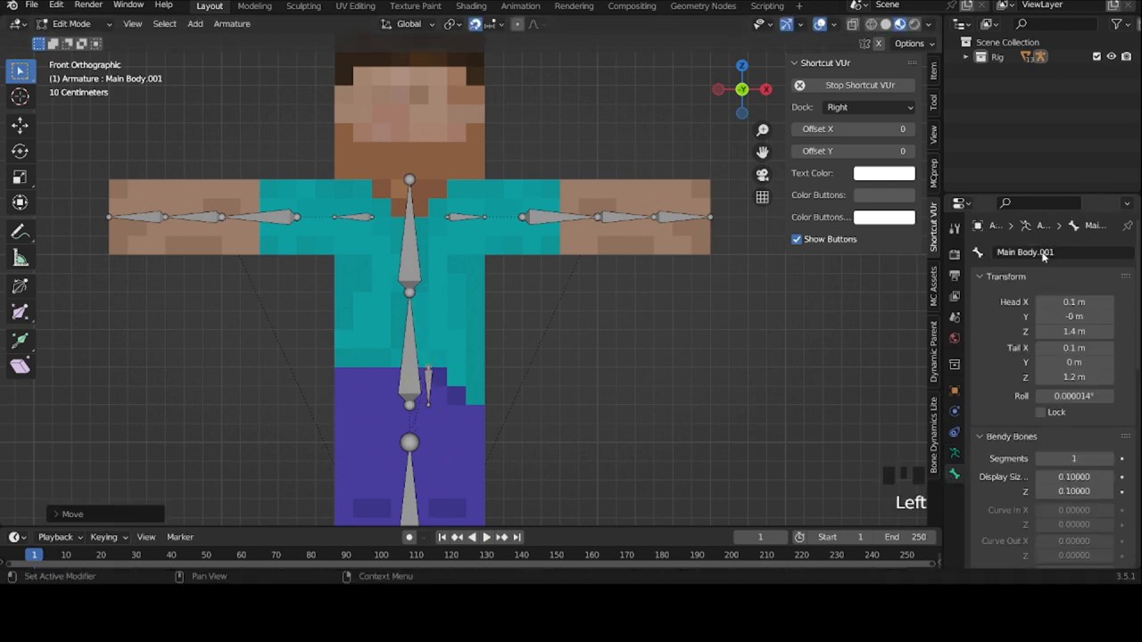
double_click(1044, 252)
key("BackSpace")
type("Hip")
key("Return")
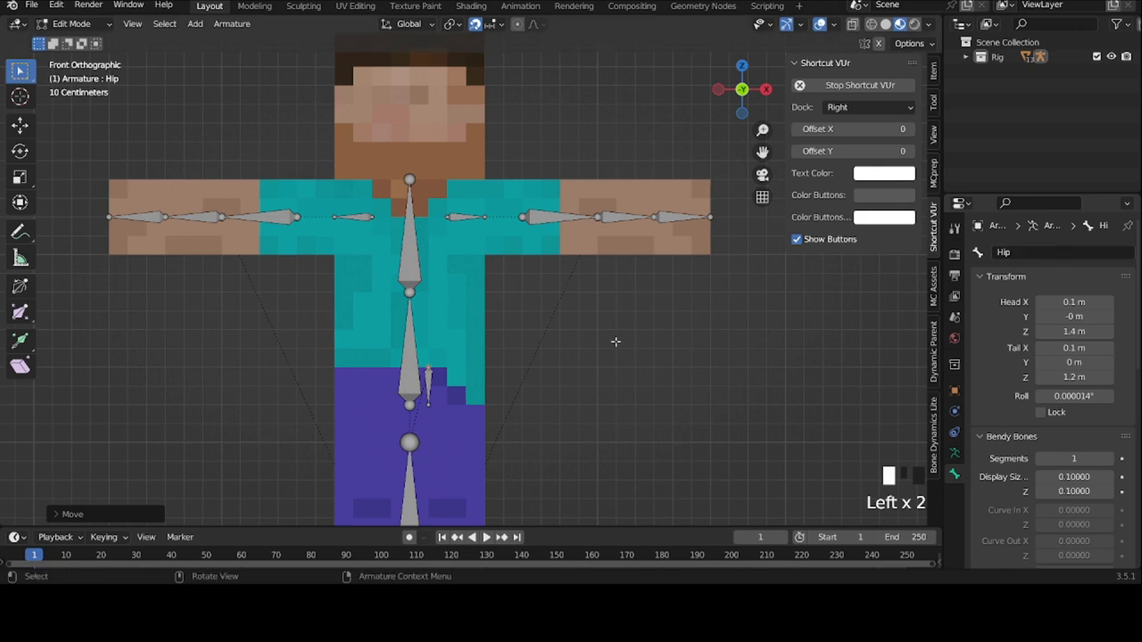
Move the Hip bone up about 0.2 m and parent it to the Main Body bone
key("g")
left_click(425, 332)
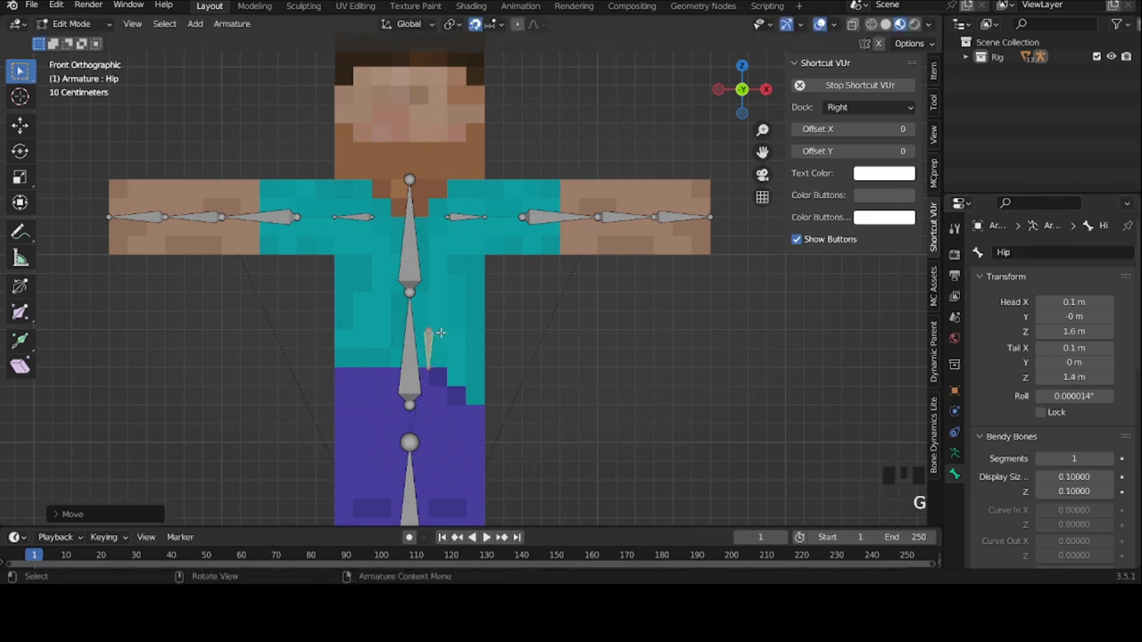
left_click(412, 335, "shift")
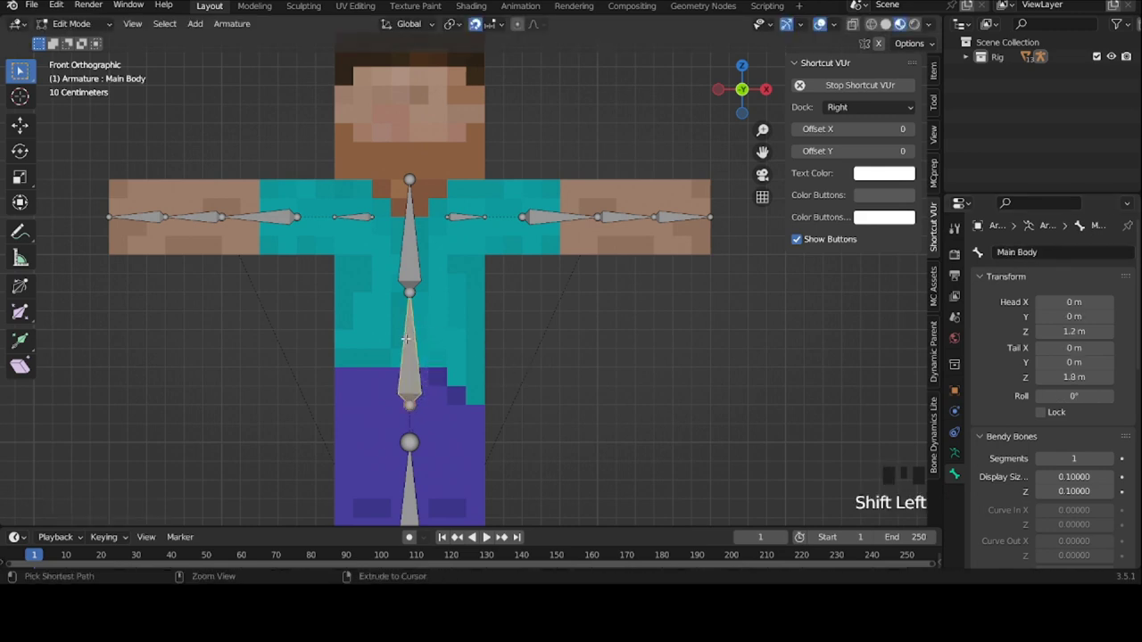
key("ctrl+p")
left_click(406, 338)
On the second armature layer, parent the small bone below Torso Stretch to the Hip bone
left_click(954, 453)
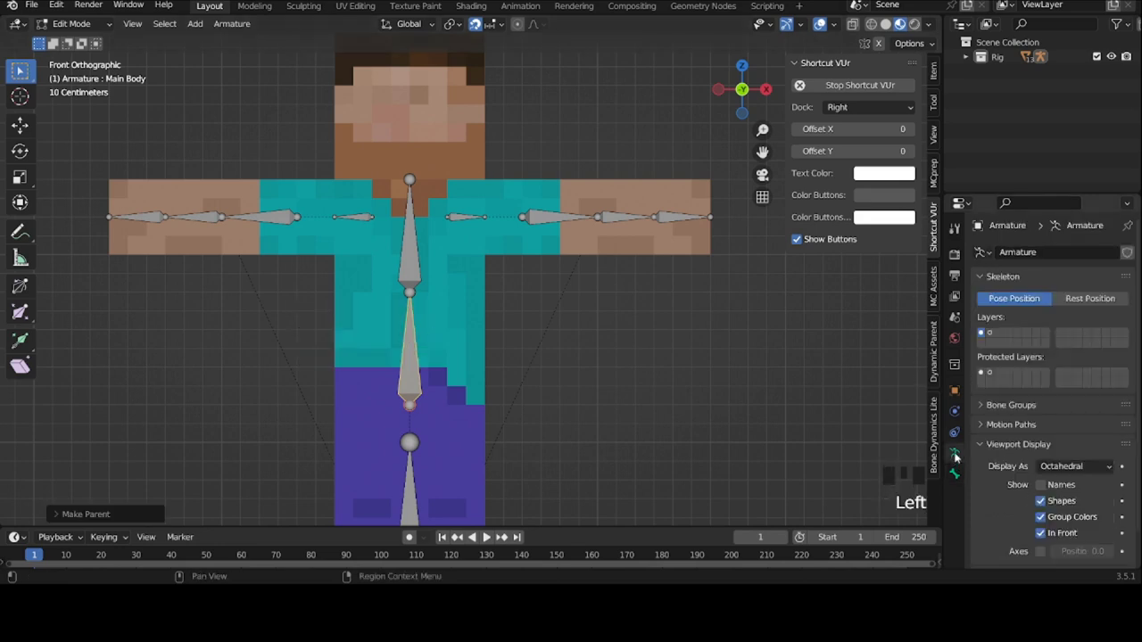
left_click(989, 333)
left_click(412, 416)
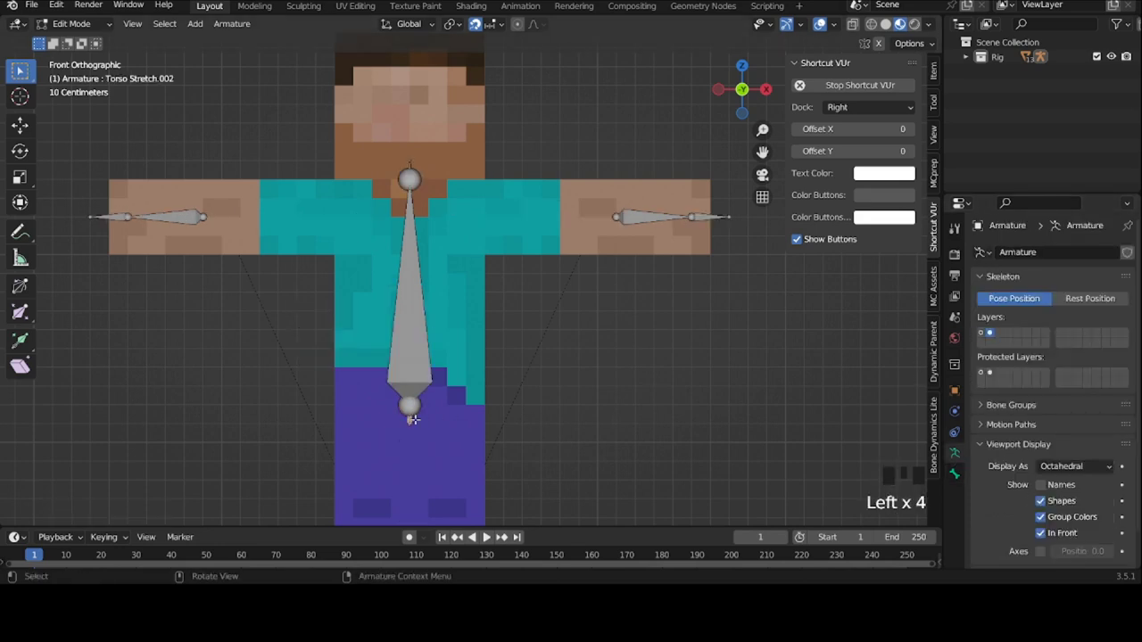
left_click(954, 474)
scroll(1085, 462, "down", 10)
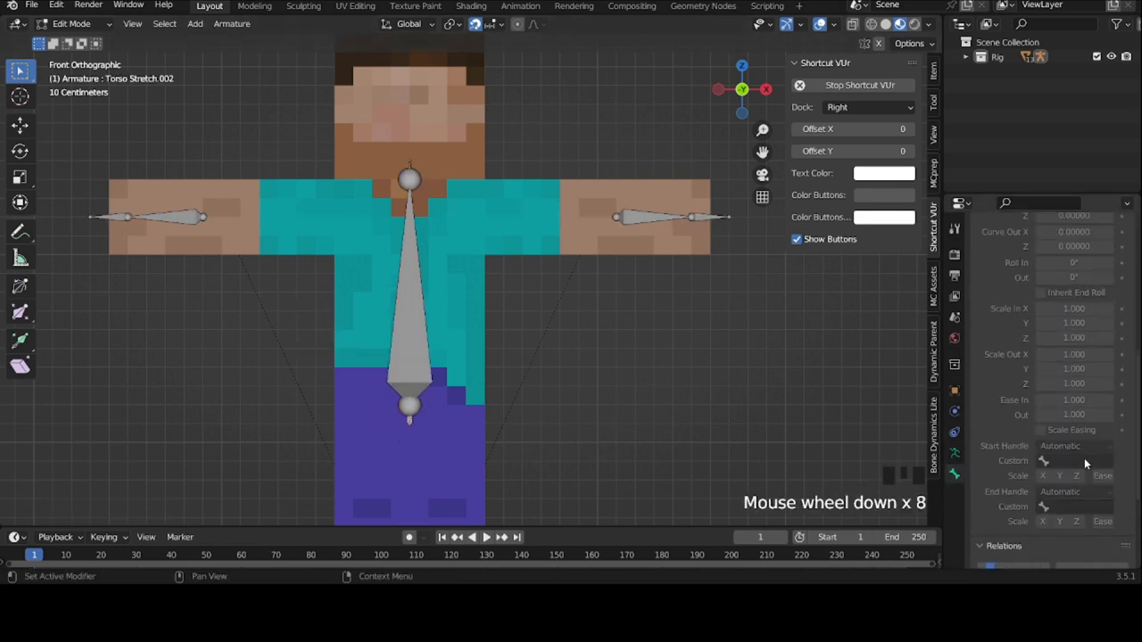
left_click(1075, 553)
left_click(1022, 301)
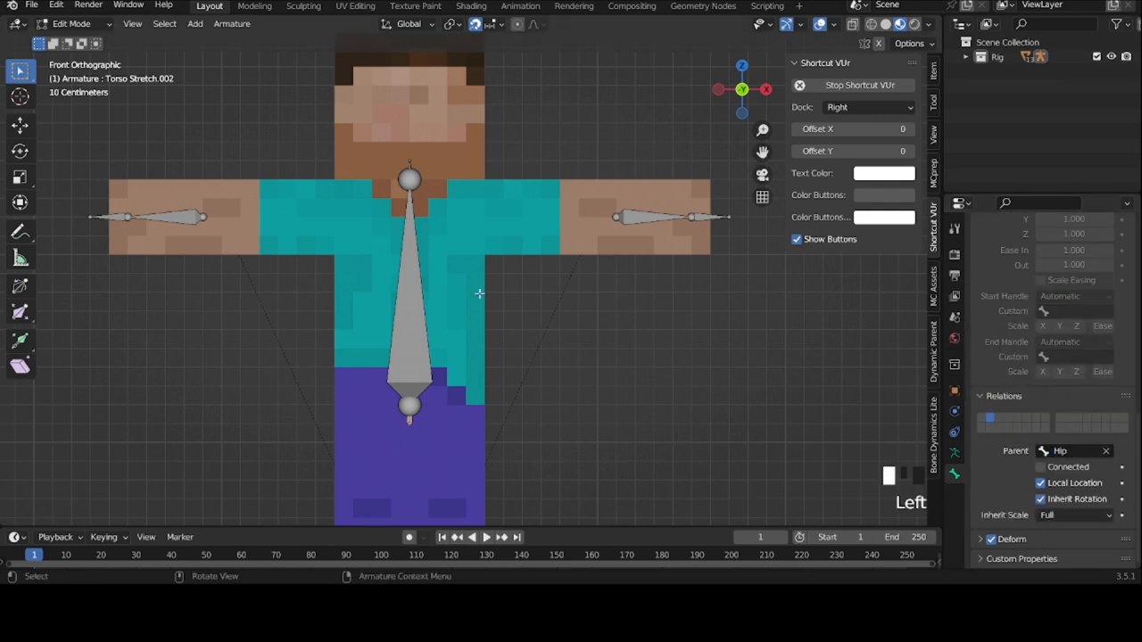
In Pose Mode, add a Stretch To constraint to Torso Stretch targeting the small bone above it
key("Tab")
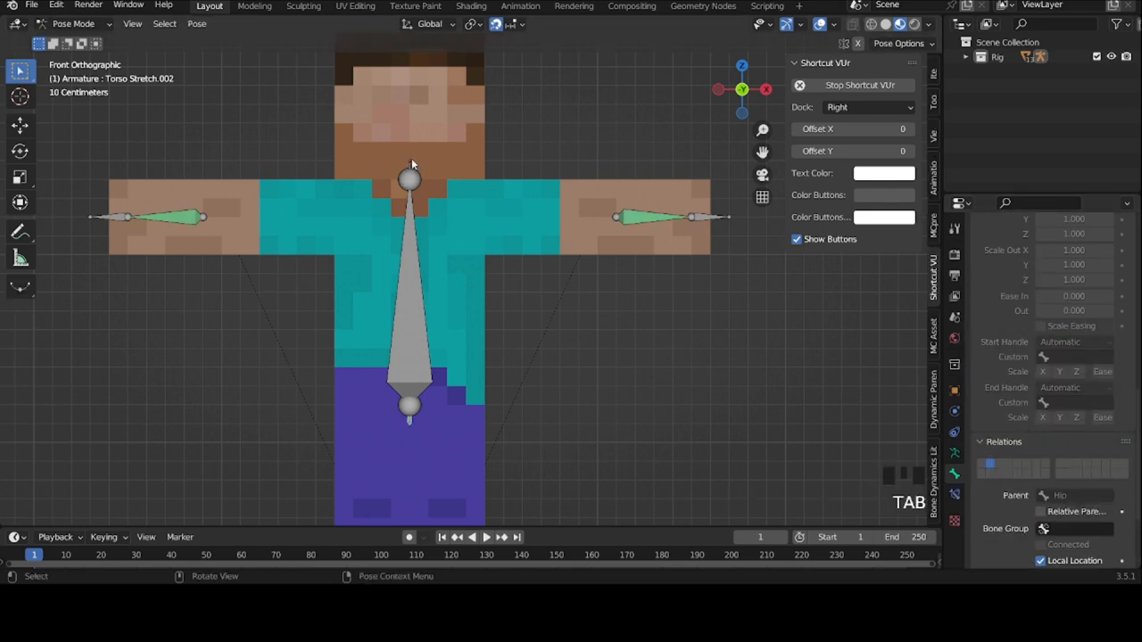
left_click(404, 268, "shift")
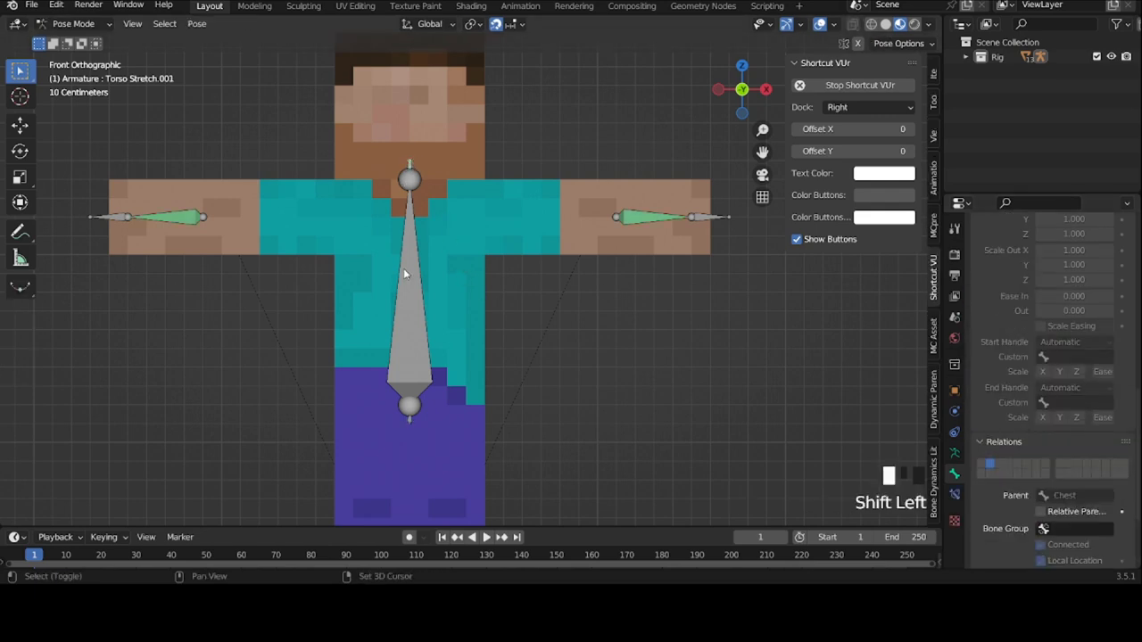
left_click(954, 500)
key("shift+ctrl+c")
left_click(663, 325)
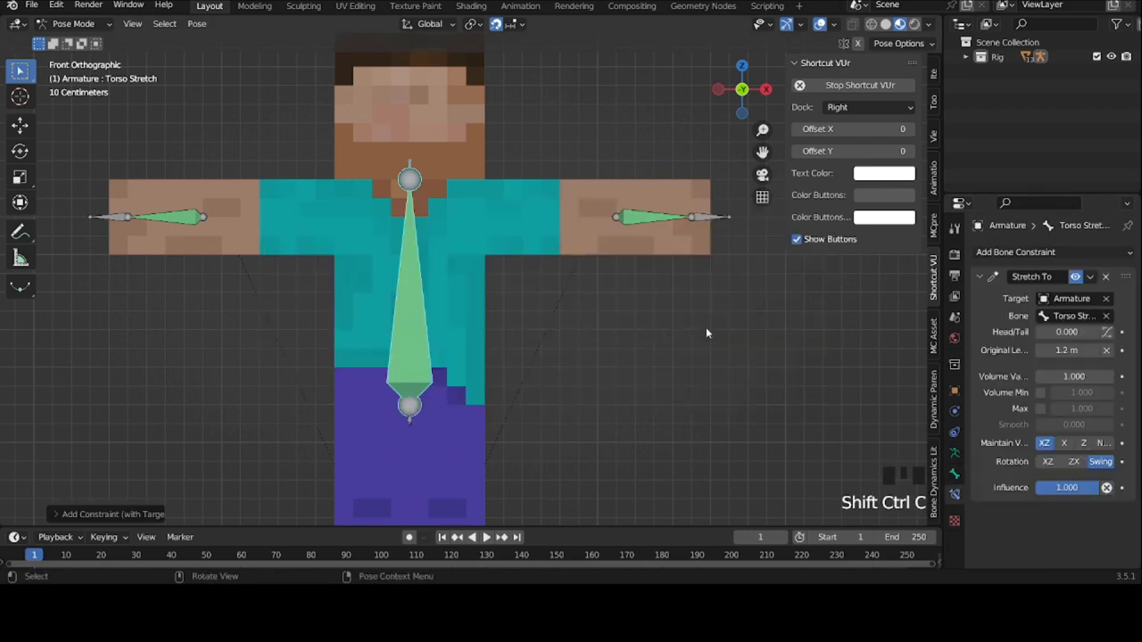
Reset the Stretch To constraint's original length, set volume variation to 0 and rotation to XZ, and collapse it
left_click(1106, 350)
left_click_drag(1097, 376, 1026, 376)
left_click(1053, 461)
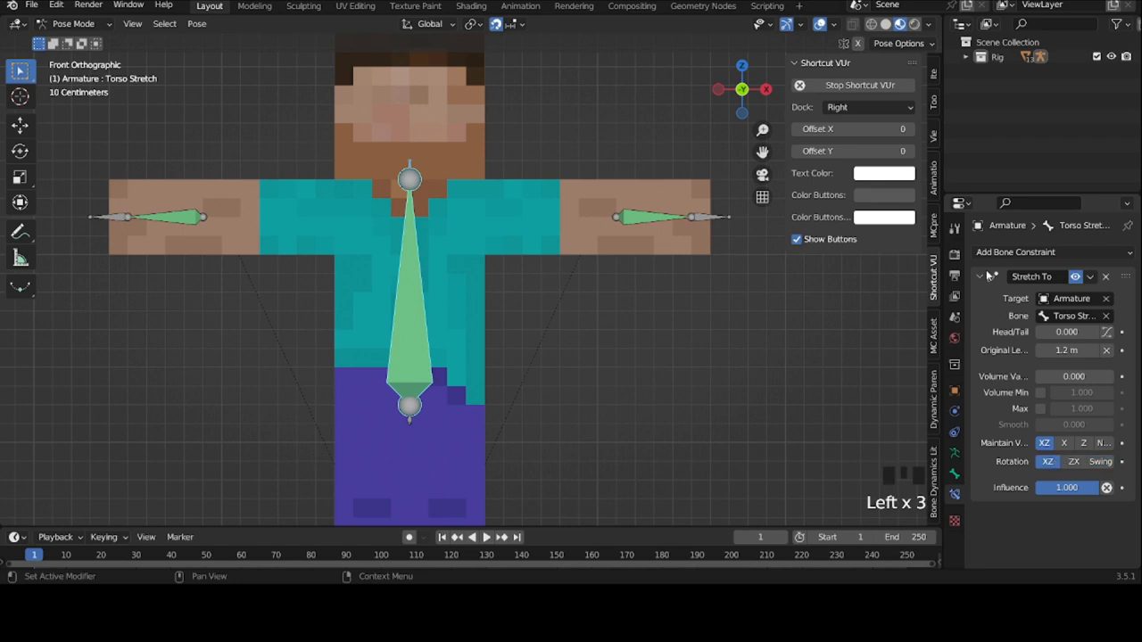
left_click(987, 276)
Show the first bone layer and, in Object Mode, parent the Body mesh to the armature with an Armature deform
left_click(955, 453)
key("ctrl+Tab")
left_click(446, 275)
triple_click(445, 275)
left_click(405, 264, "shift")
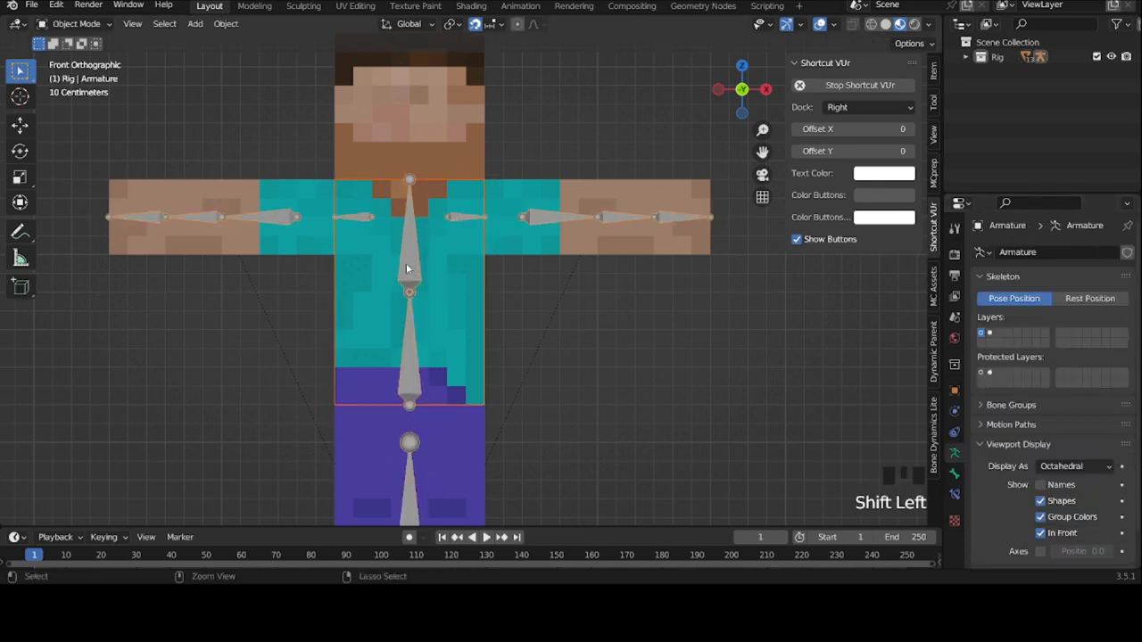
key("ctrl+p")
left_click(406, 264)
Select all geometry of the Body mesh in Edit Mode and delete all of its vertex groups
left_click(466, 276)
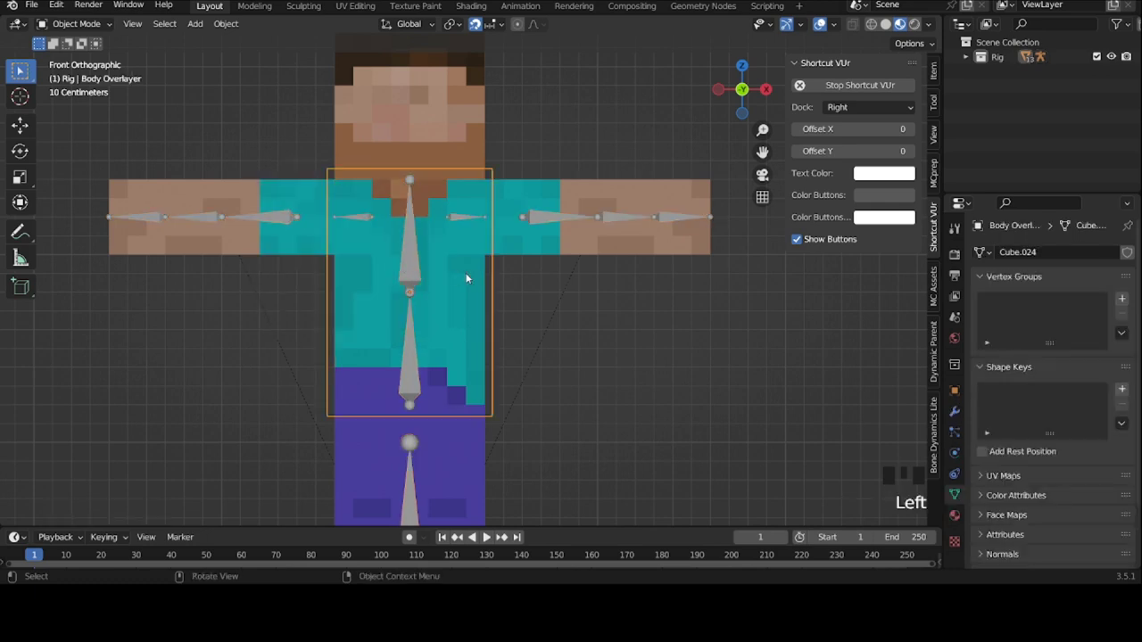
key("Tab")
key("a")
left_click(987, 374)
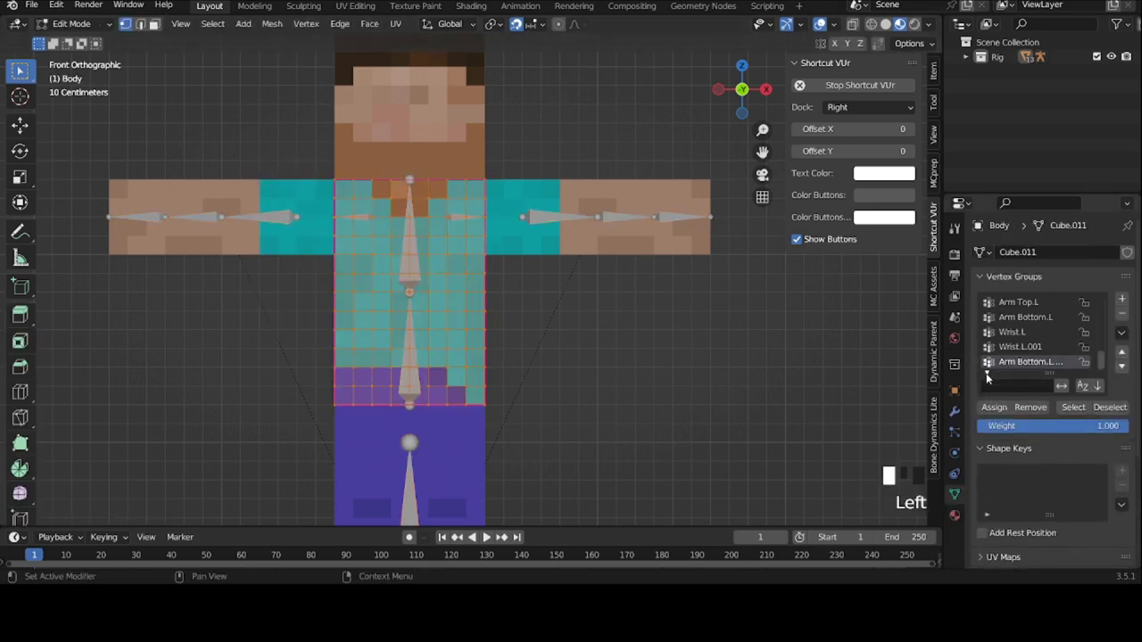
left_click(996, 385)
type("Tors")
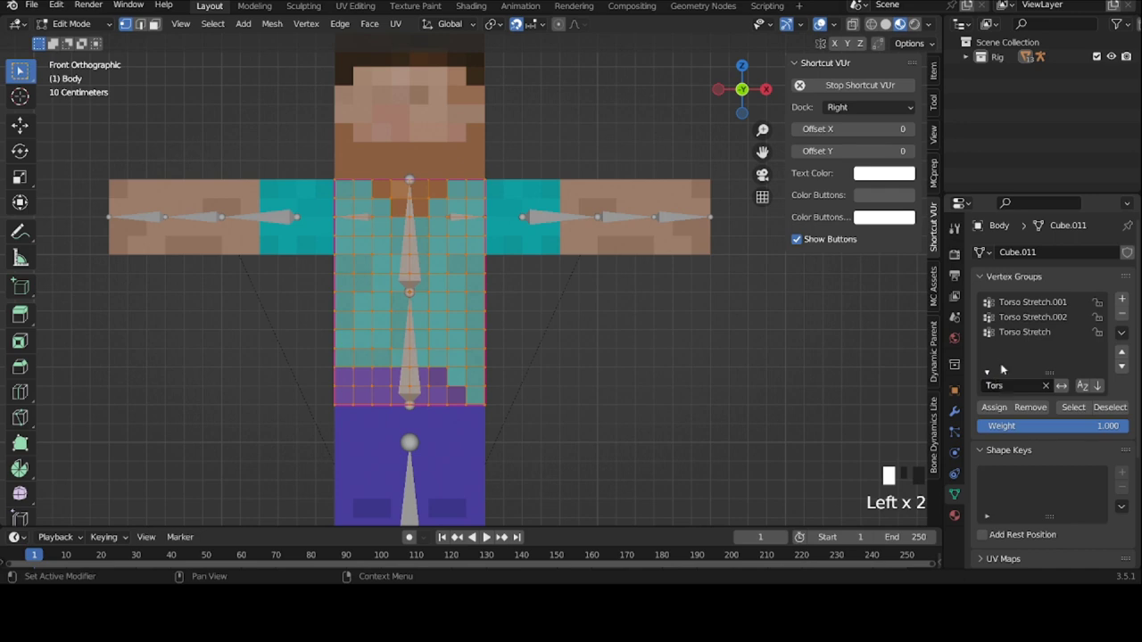
left_click(1121, 333)
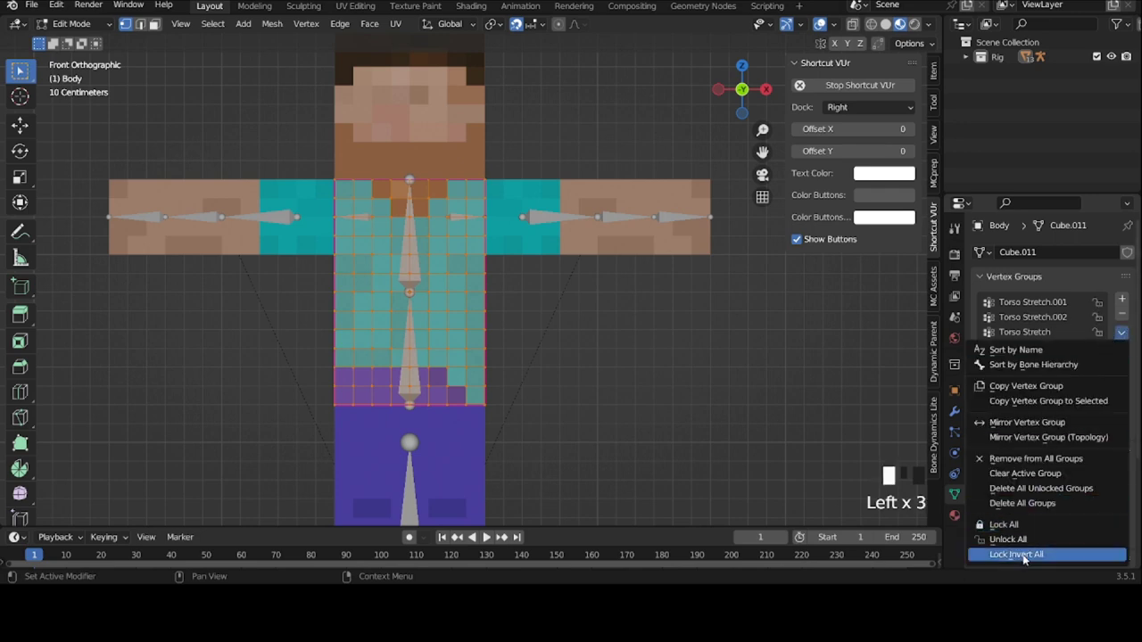
left_click(1035, 503)
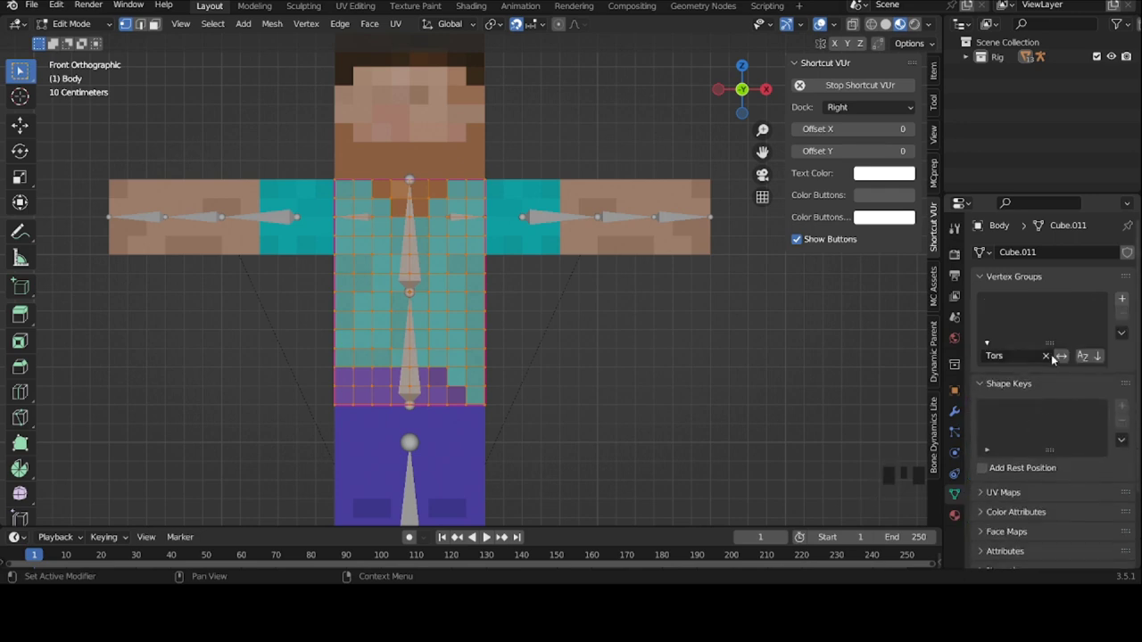
Add a vertex group named Torso Stretch to the Body mesh and assign all selected vertices to it
left_click(1121, 299)
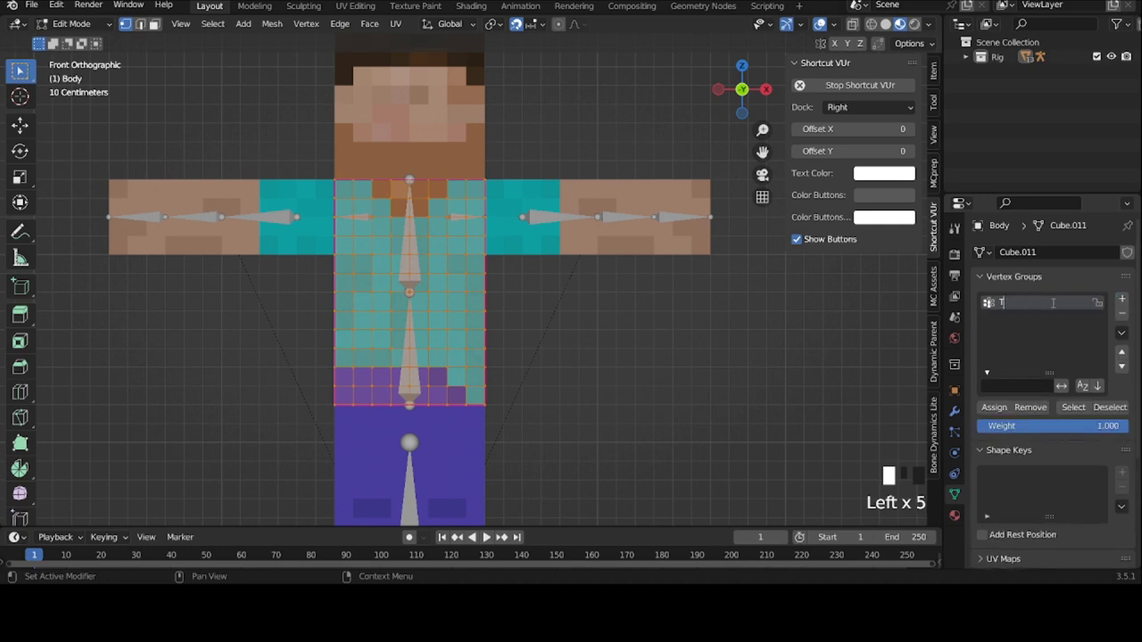
left_click(1052, 302)
type("Torso St")
left_click(996, 410)
left_click(997, 409)
left_click(996, 409)
left_click(996, 409)
Collapse the Armature modifier of the Body mesh
left_click(956, 412)
left_click(1043, 278)
left_click(979, 276)
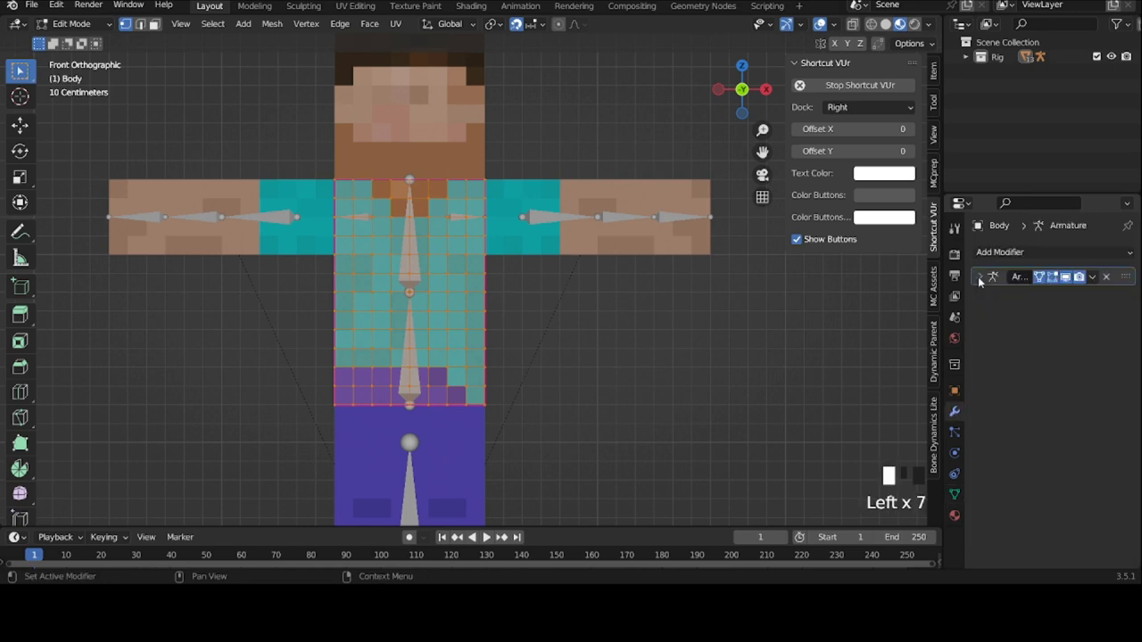
key("Tab")
key("Tab")
Parent the Body Overlayer mesh to the armature with an Armature deform
left_click(555, 313)
key("Tab")
left_click(463, 295)
key("Tab")
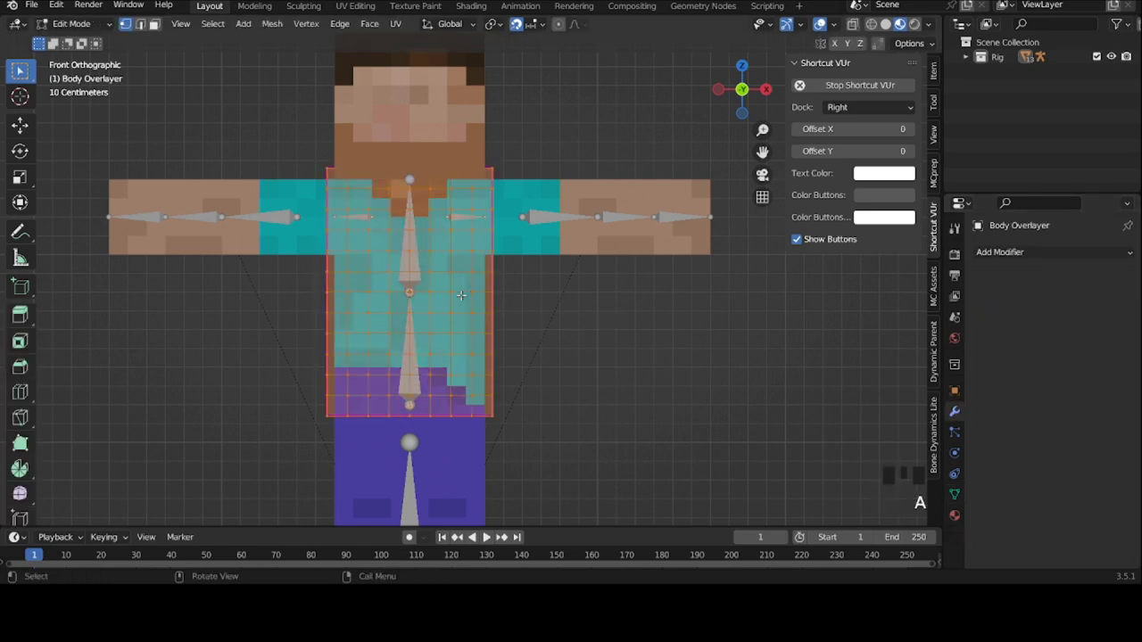
key("Tab")
left_click(412, 271, "shift")
key("ctrl+p")
left_click(413, 276)
Select all of the Body Overlayer's geometry in Edit Mode and collapse its Armature modifier
left_click(440, 271)
key("Tab")
key("a")
left_click_drag(1052, 279, 1006, 284)
left_click(1005, 284)
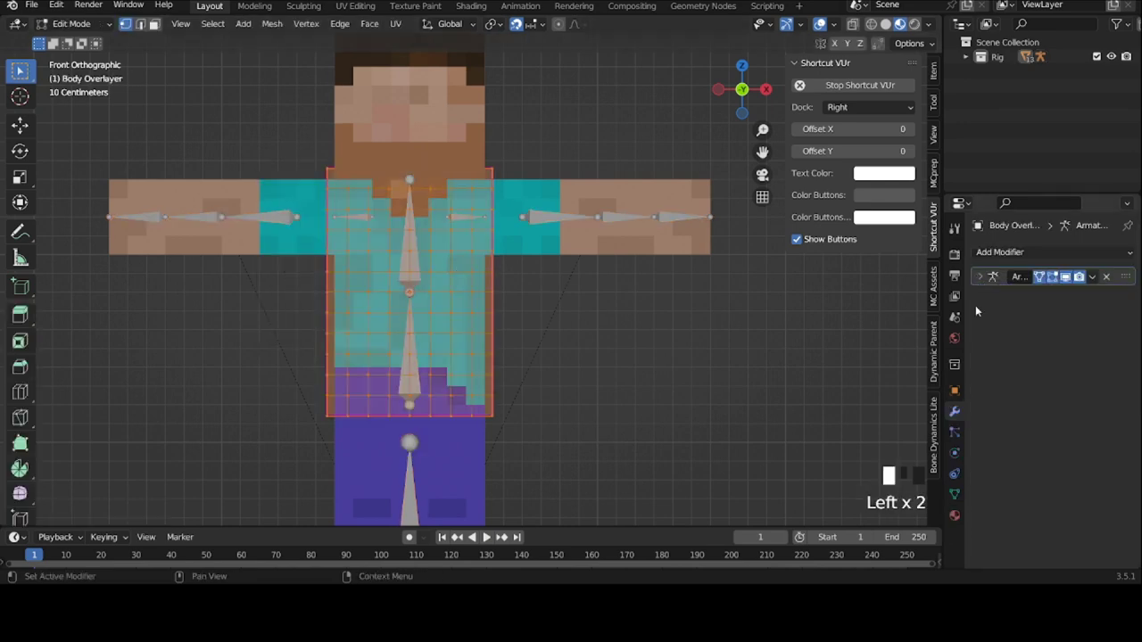
Delete all vertex groups from the Body Overlayer mesh
left_click(954, 493)
left_click(1121, 331)
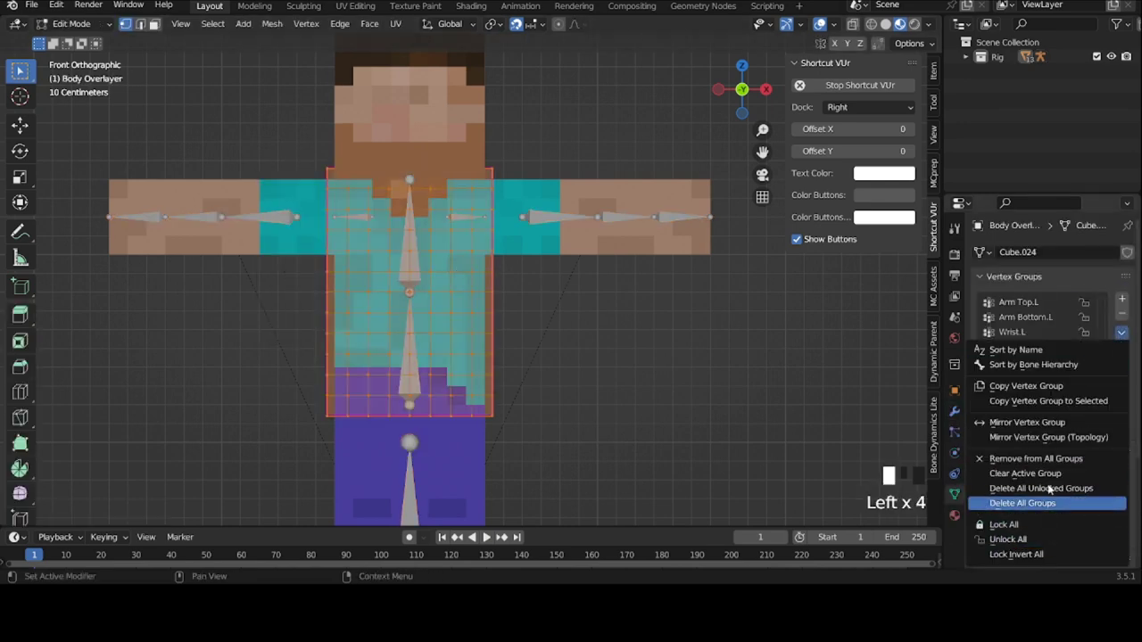
left_click(1022, 503)
Add a vertex group named Torso Stretch to the Body Overlayer and assign all selected vertices to it
left_click(1121, 299)
double_click(1061, 303)
type("Torso Stretch")
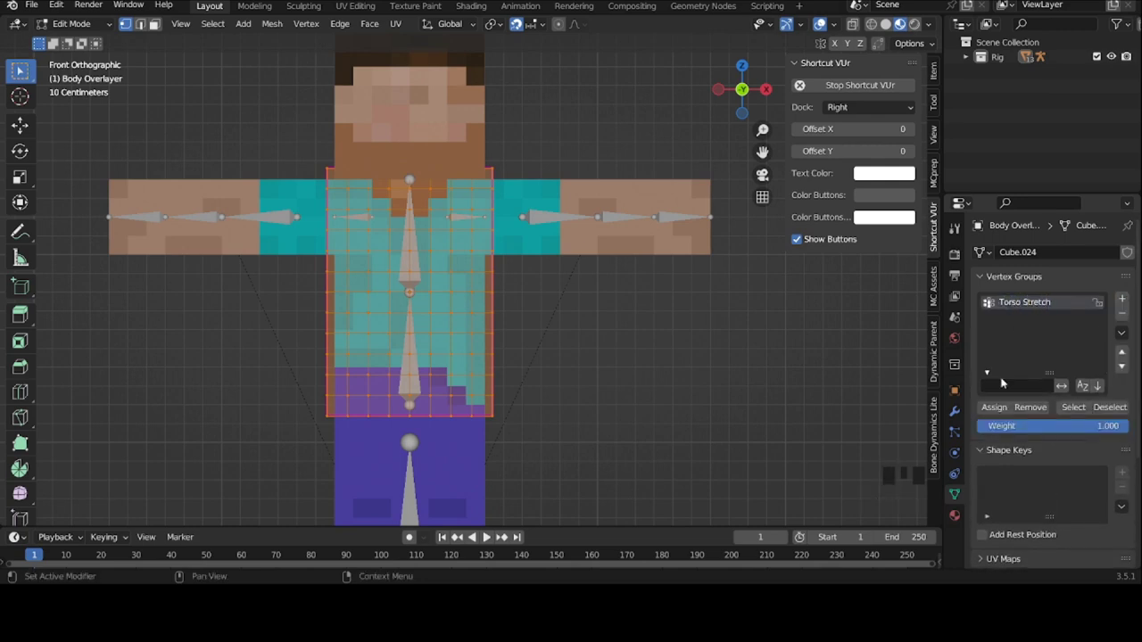
double_click(999, 412)
double_click(999, 412)
In Pose Mode, tilt the Chest bone sideways to test the torso deformation
key("Tab")
left_click(414, 263)
key("r")
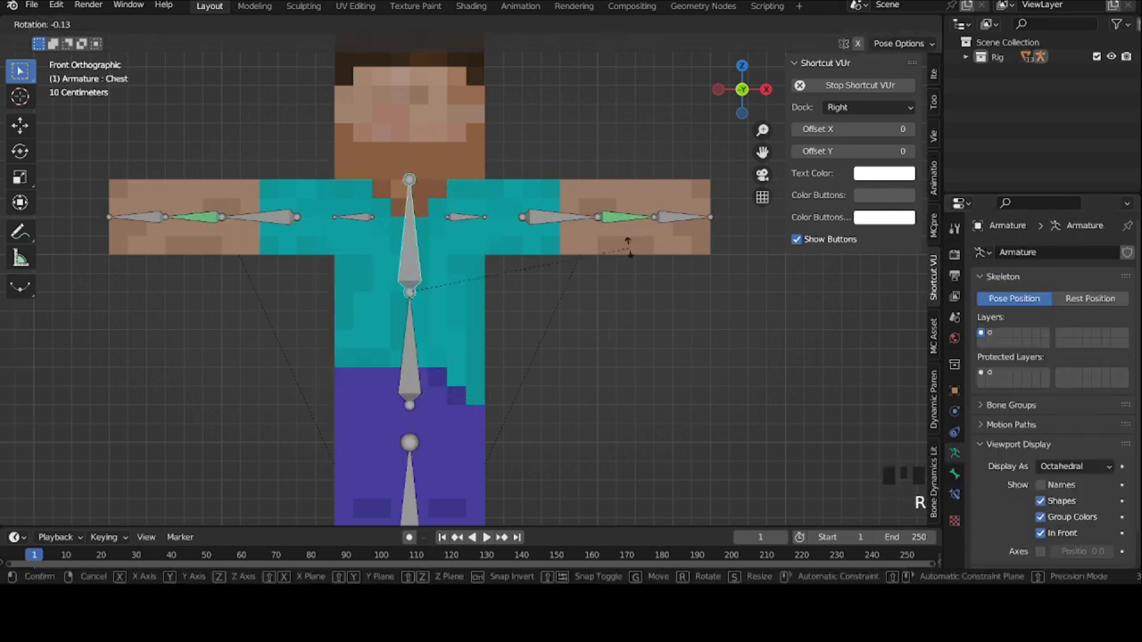
left_click(597, 221)
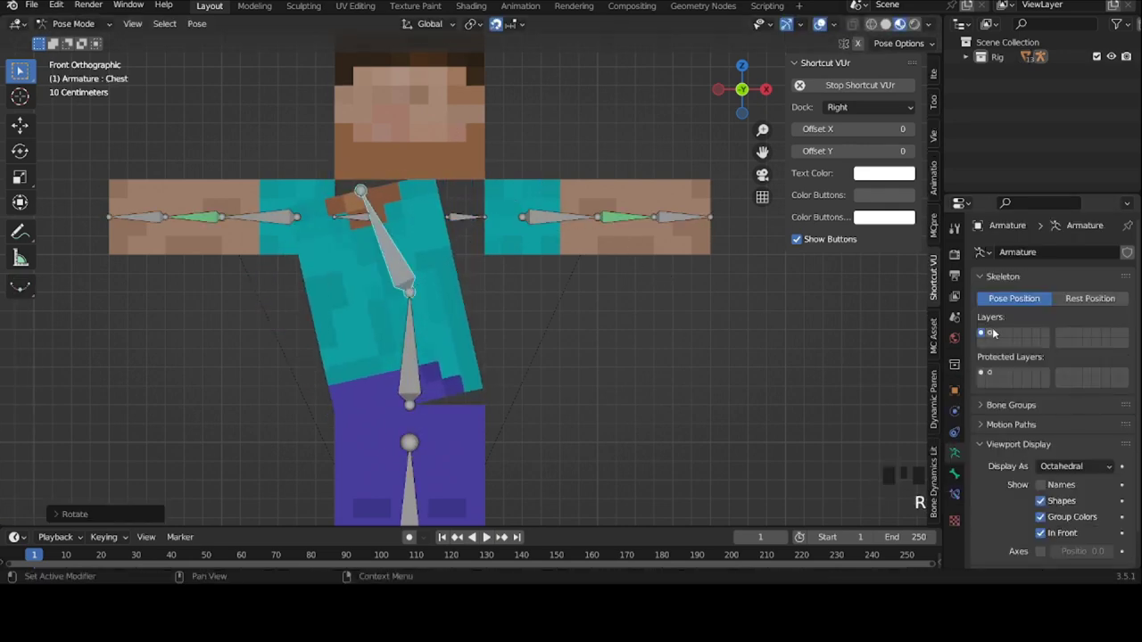
In Edit Mode, parent both shoulder bones to Torso Stretch.001 with Keep Offset and return to Pose Mode
left_click(660, 259)
left_click(339, 224, "shift")
left_click(459, 217, "shift")
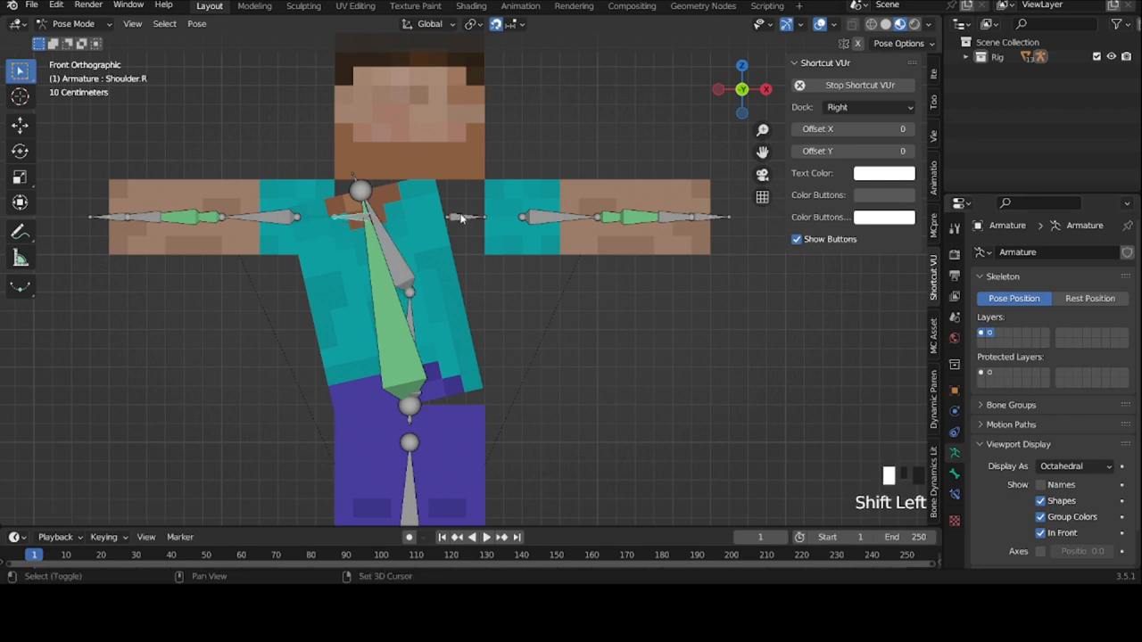
left_click(352, 168, "shift")
key("Tab")
key("ctrl+p")
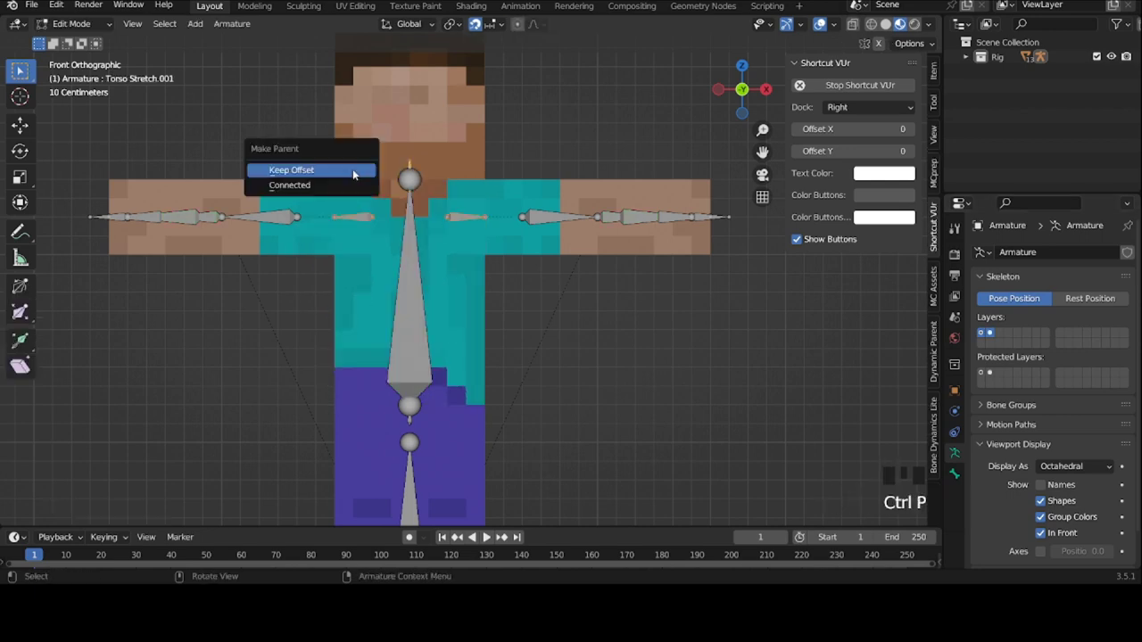
left_click(353, 171)
key("Tab")
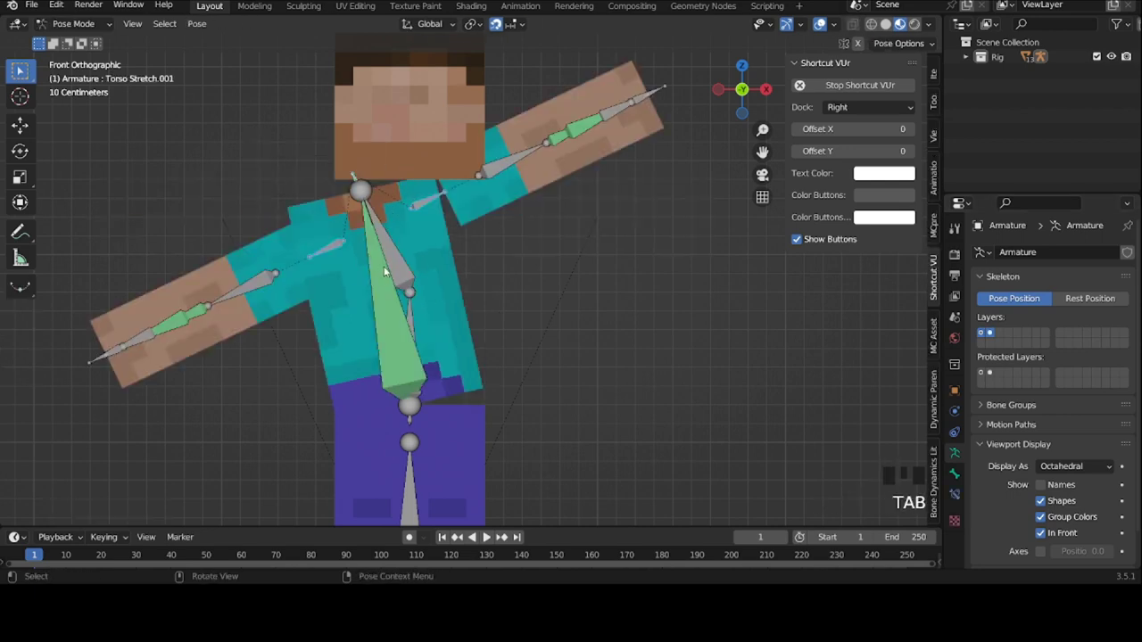
Increase the Torso Stretch bone's bendy bone segments and set both its start and end handles to Absolute
left_click(382, 275)
left_click(954, 474)
scroll(1074, 372, "down", 5)
left_click(1102, 387)
left_click_drag(1083, 387, 1137, 387)
scroll(1083, 446, "down", 13)
left_click(1065, 376)
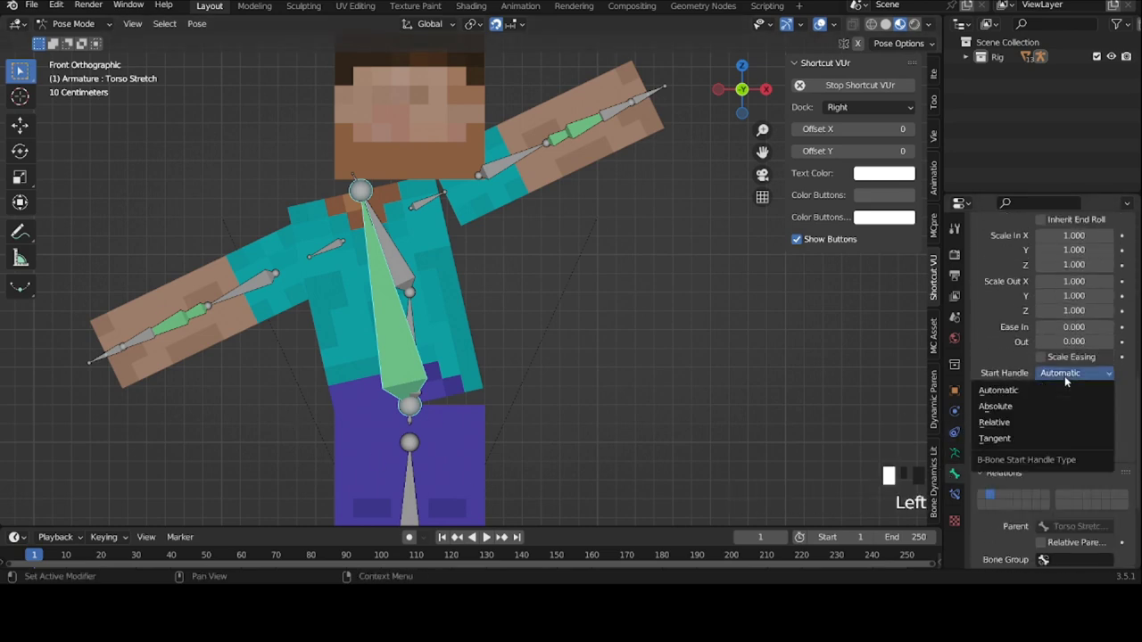
left_click(1063, 407)
left_click(1065, 419)
left_click(1065, 451)
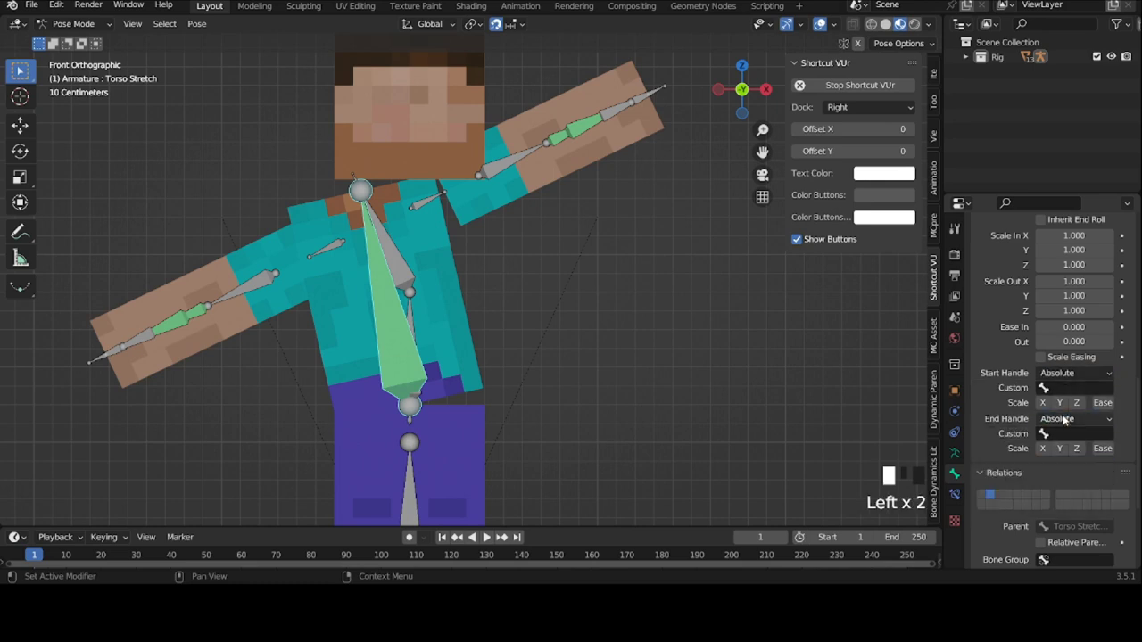
Rotate the small bone at the base of Torso Stretch as a test and clear its rotation
left_click(411, 432)
key("r")
left_click(506, 257)
key("alt+r")
Assign Torso Stretch.002 as Torso Stretch's custom start handle and Torso Stretch.001 as its custom end handle
left_click(404, 318)
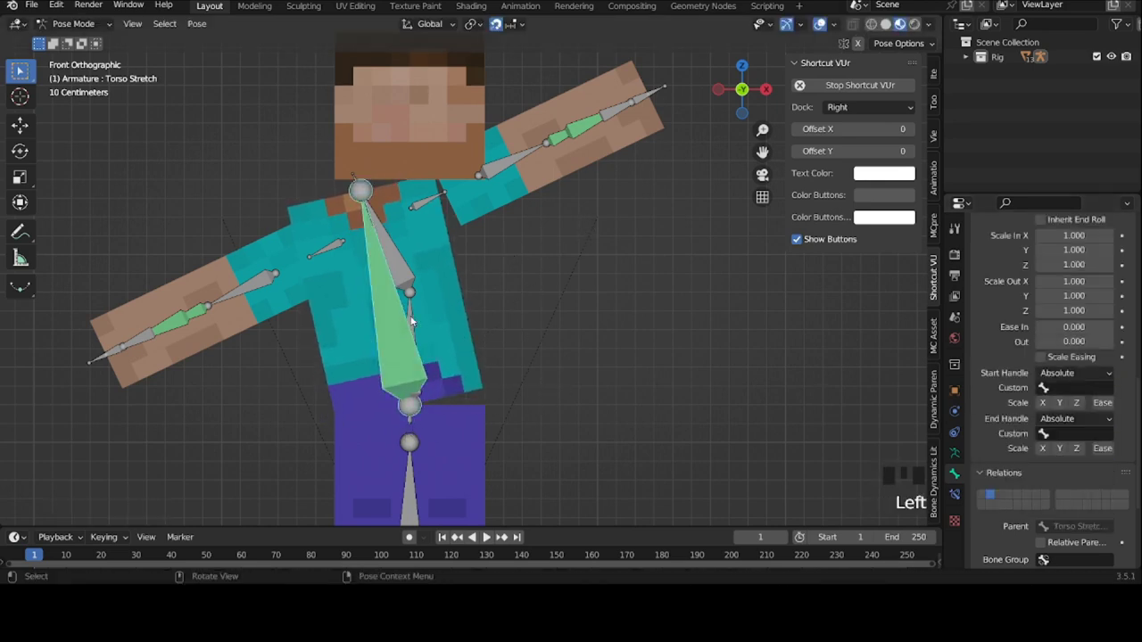
left_click(1070, 387)
type("tor")
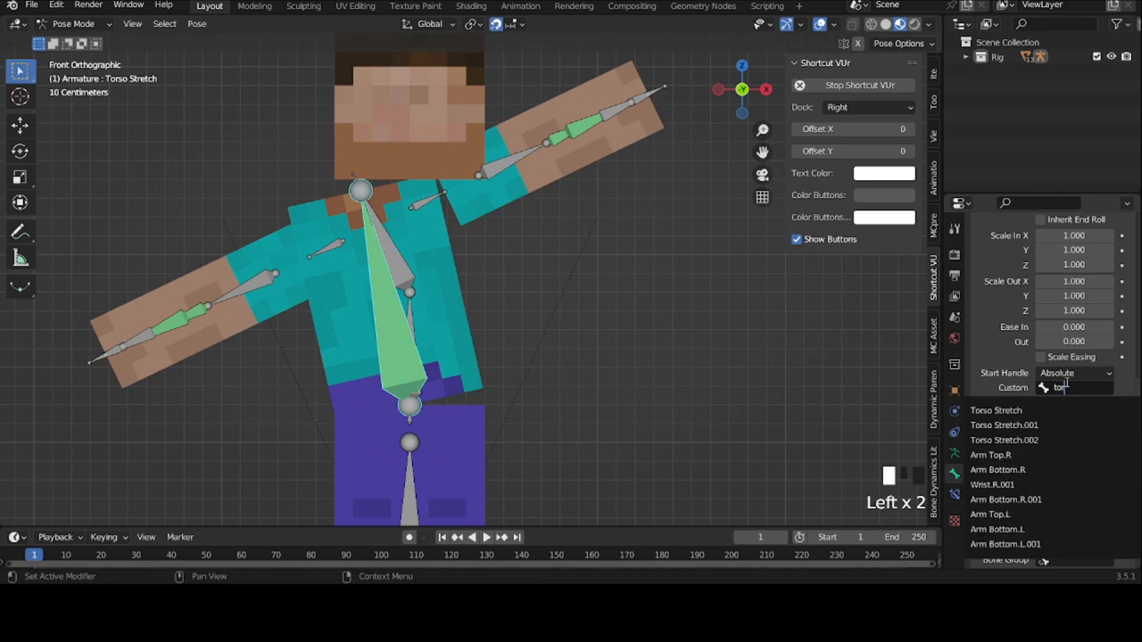
left_click(1033, 436)
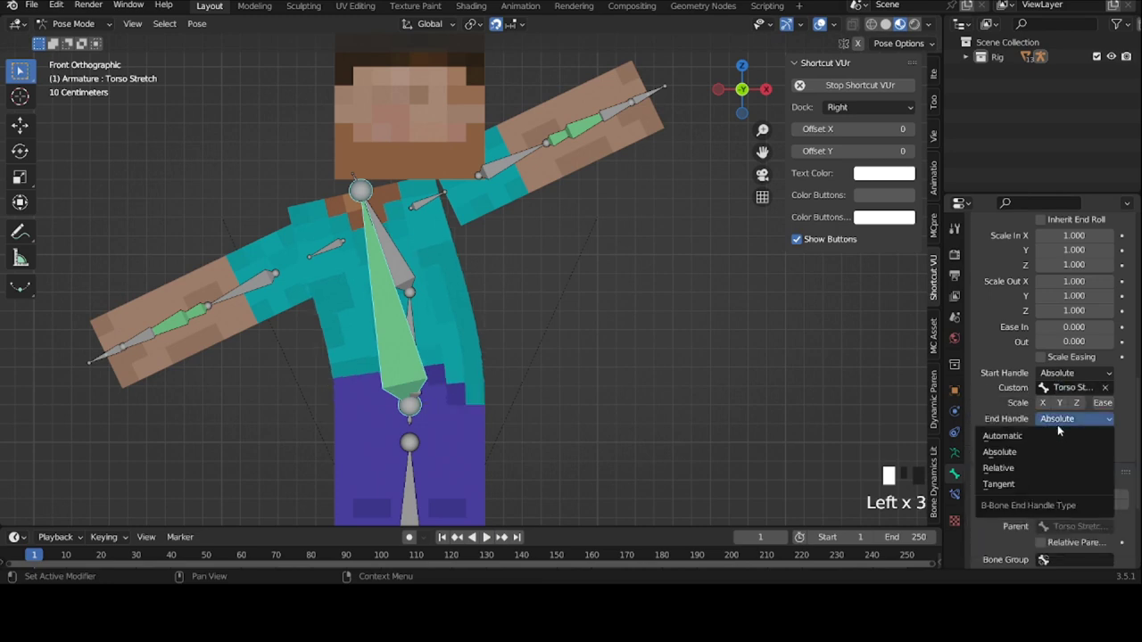
left_click(1059, 433)
type("to")
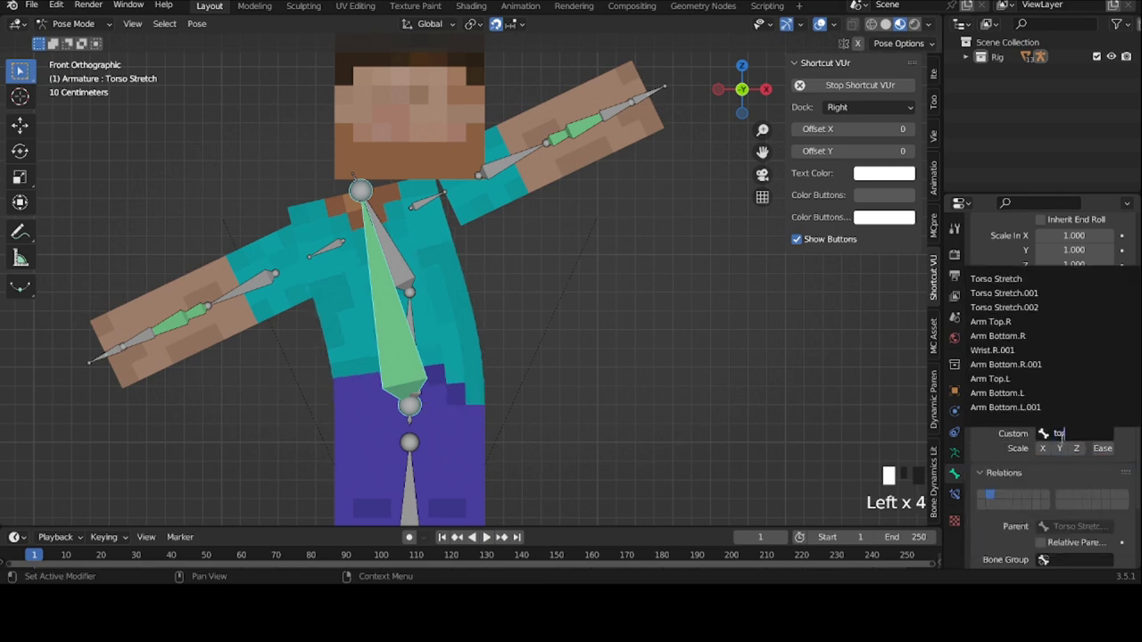
left_click(1004, 293)
Clear the Chest bone's rotation and show only the first armature bone layer
left_click(399, 270)
key("alt+r")
left_click(956, 452)
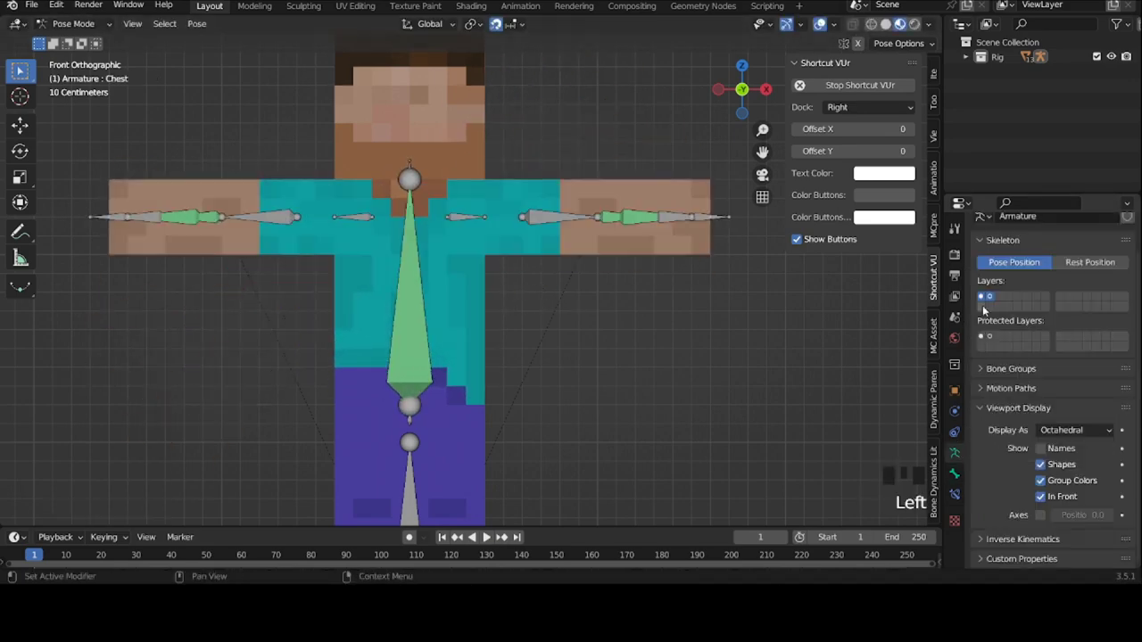
left_click(487, 296)
key("alt+r")
Rotate the Hip bone to test how the torso bends, and clear its rotation
double_click(411, 372)
key("r")
left_click(590, 431)
key("alt+r")
key("r")
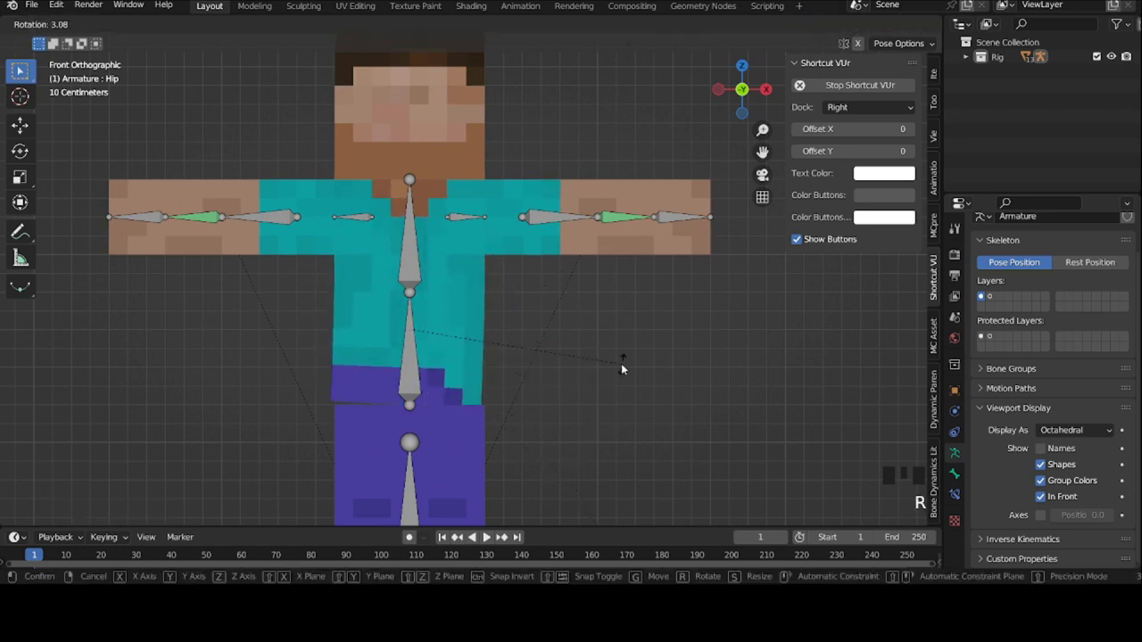
left_click(620, 363)
key("alt+r")
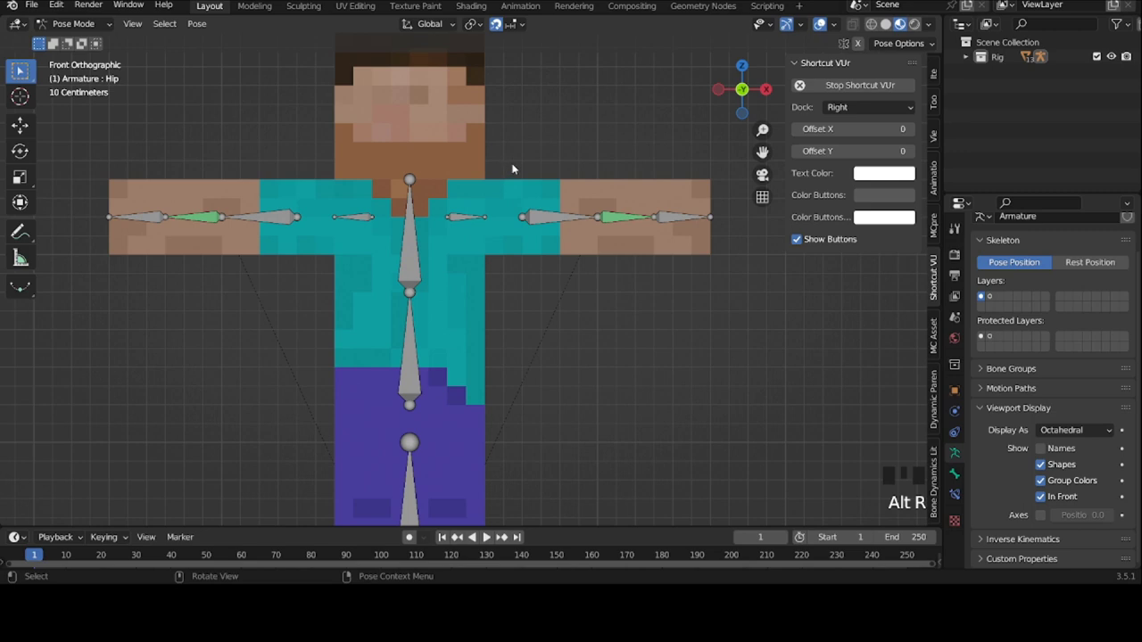
Switch the Outliner area to the Drivers editor, enlarge it and hide its sidebar
scroll(992, 334, "up", 6)
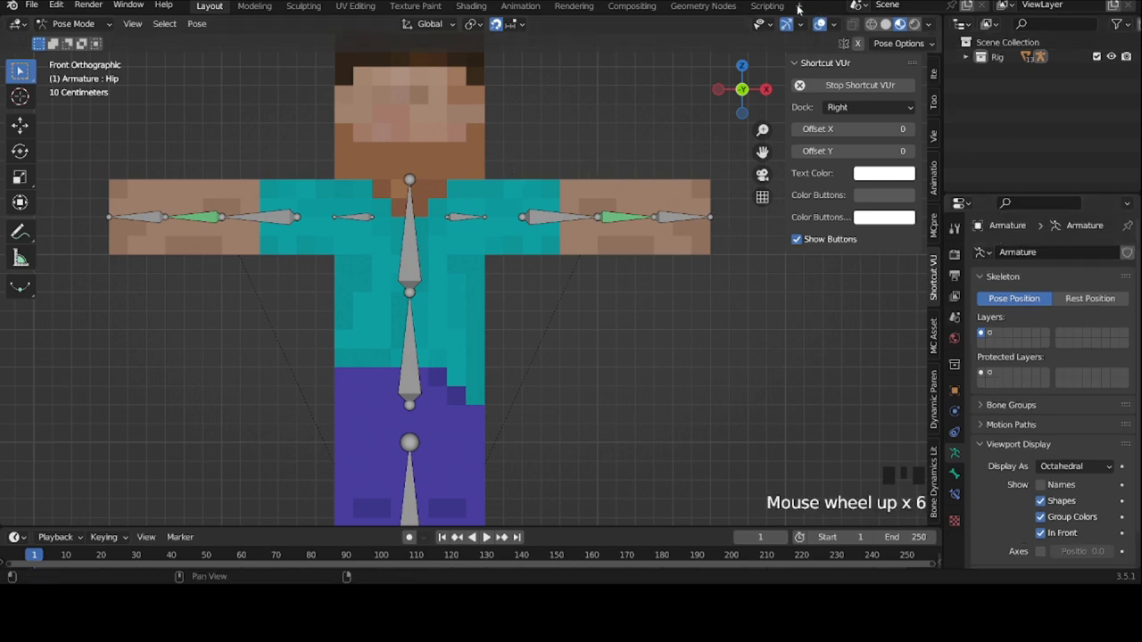
left_click(959, 27)
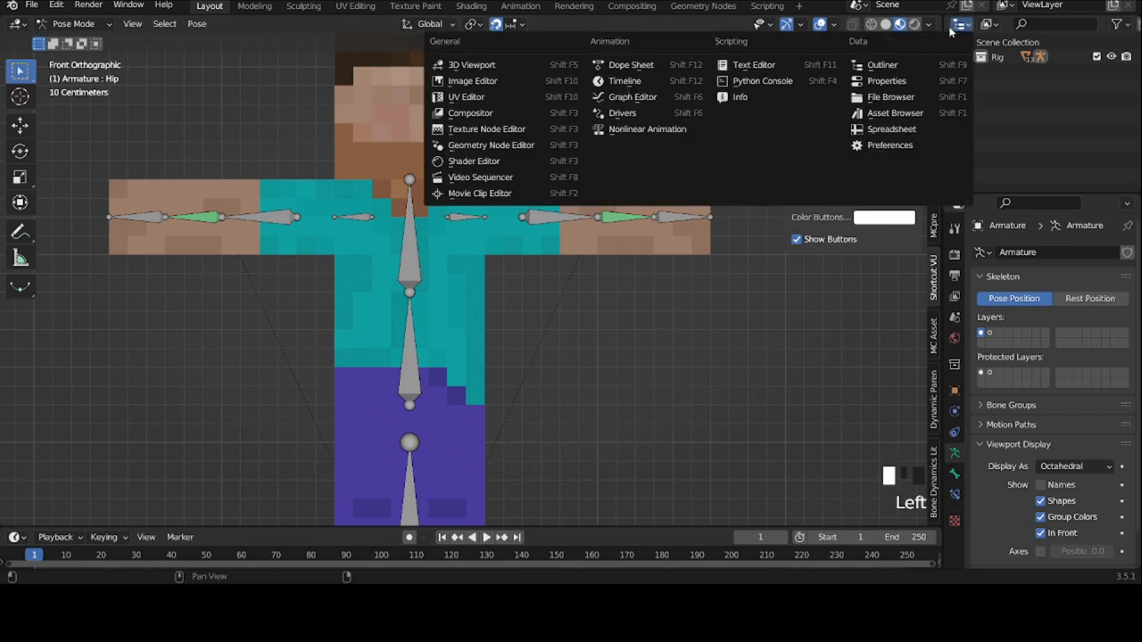
left_click(632, 96)
scroll(1085, 133, "down", 11)
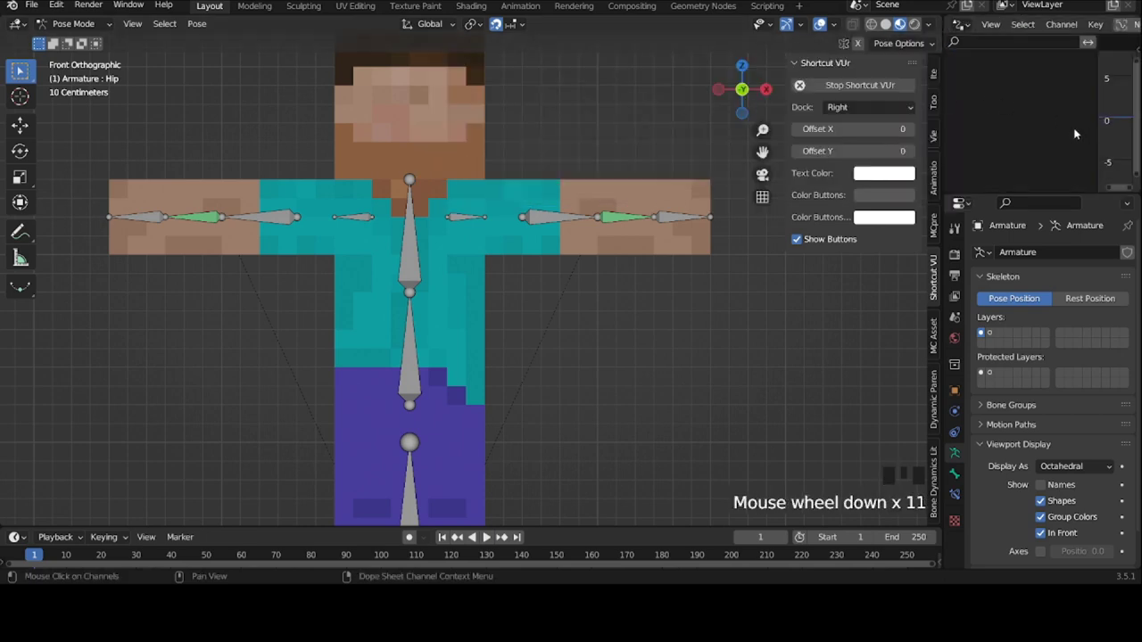
left_click_drag(1097, 123, 988, 338)
left_click(962, 223)
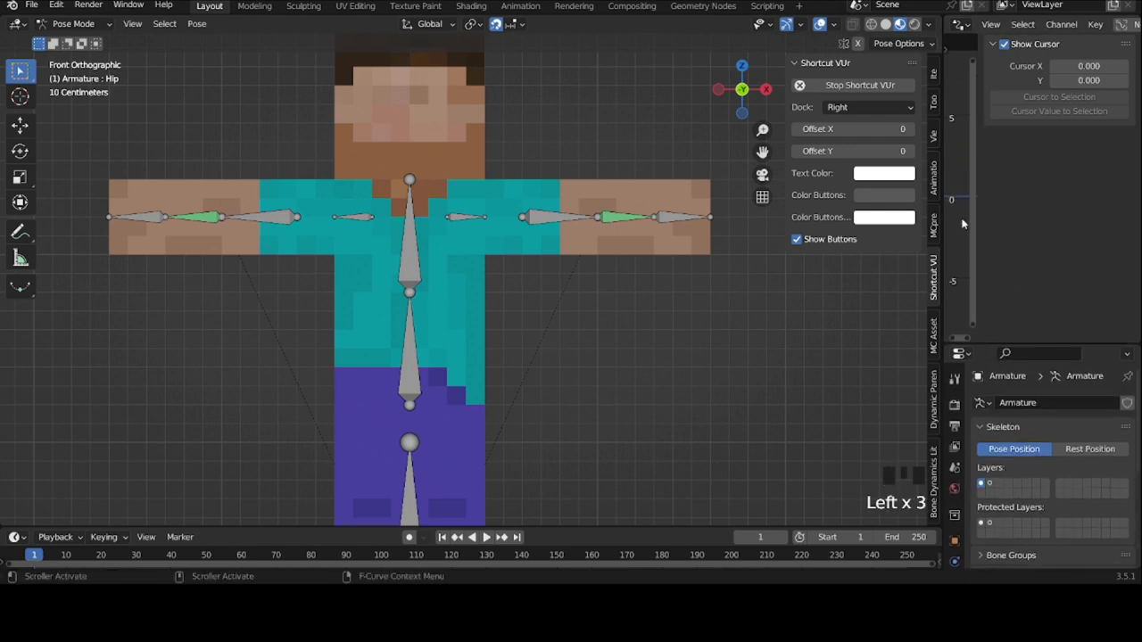
key("n")
scroll(973, 196, "down", 13)
middle_click_drag(1014, 175, 1077, 173)
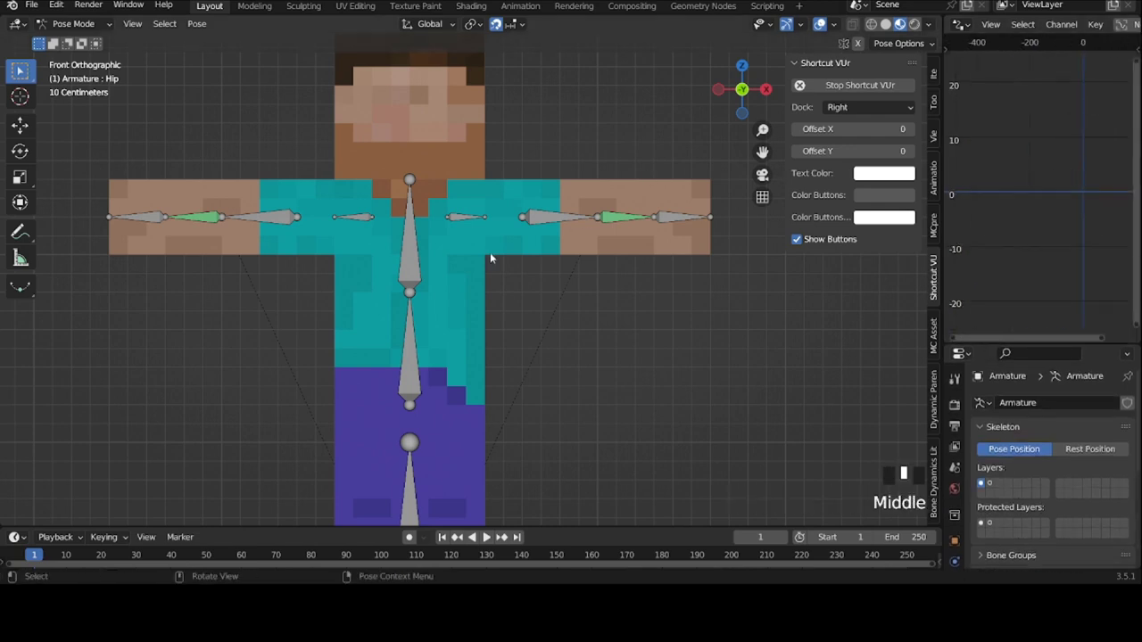
In Edit Mode, duplicate the Chest bone, shorten the copy at its tip and center it over the original
left_click(415, 261)
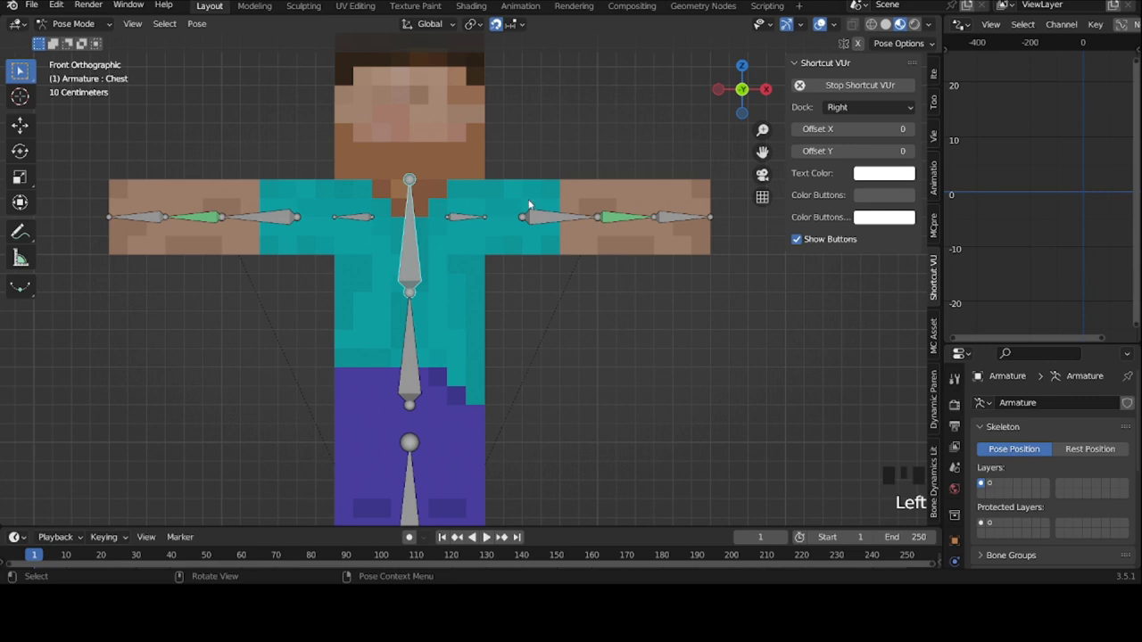
key("Tab")
key("shift+d")
left_click(427, 231)
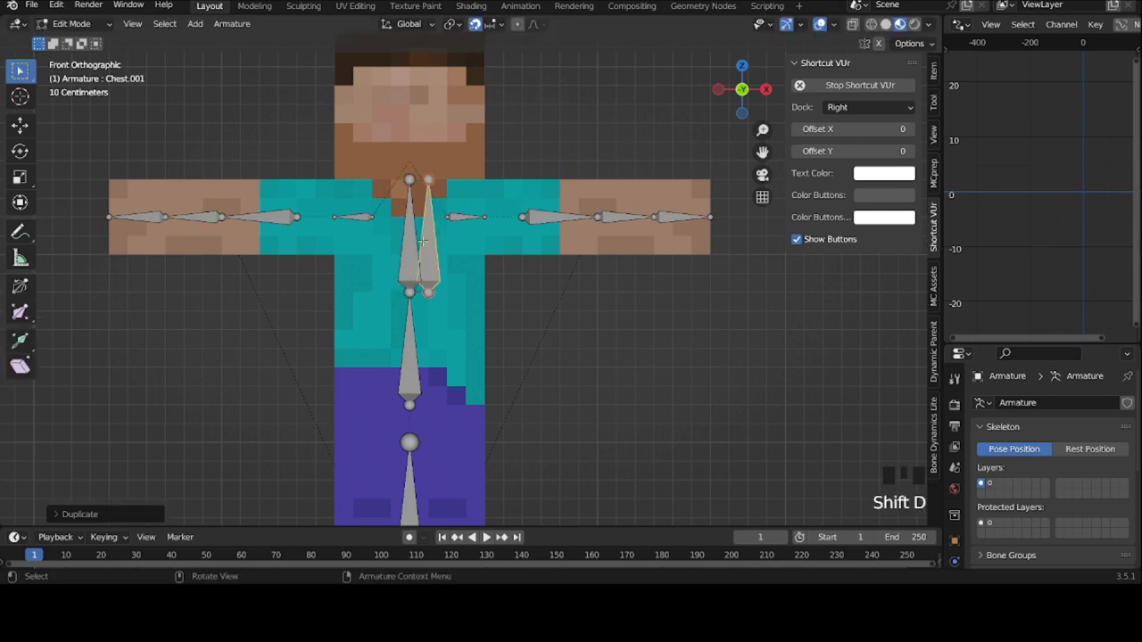
left_click(439, 180)
key("g")
left_click(437, 196)
left_click(433, 243)
key("g")
left_click(421, 248)
Rename the duplicated chest bone as Torso Tweak
scroll(955, 508, "down", 8)
left_click(954, 552)
scroll(1021, 431, "up", 3)
double_click(1020, 431)
left_click(1035, 402)
type("Toe")
key("BackSpace")
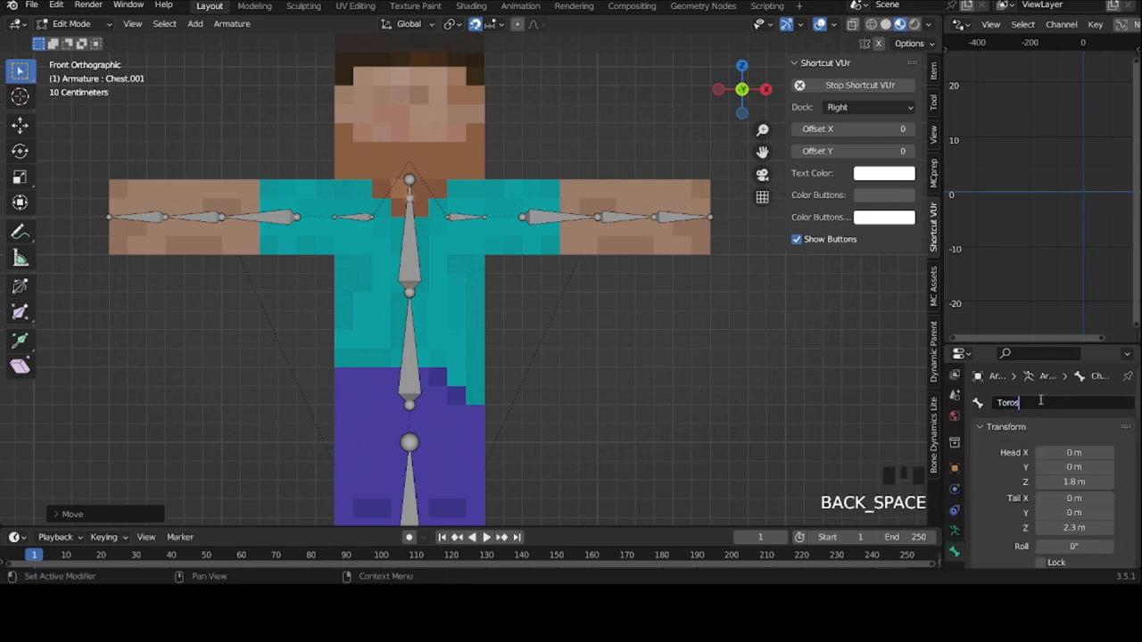
type("ros")
key("BackSpace")
key("BackSpace")
type("so Tw")
key("Return")
In Pose Mode, lock all rotation and scale channels of the Torso Tweak bone
key("Tab")
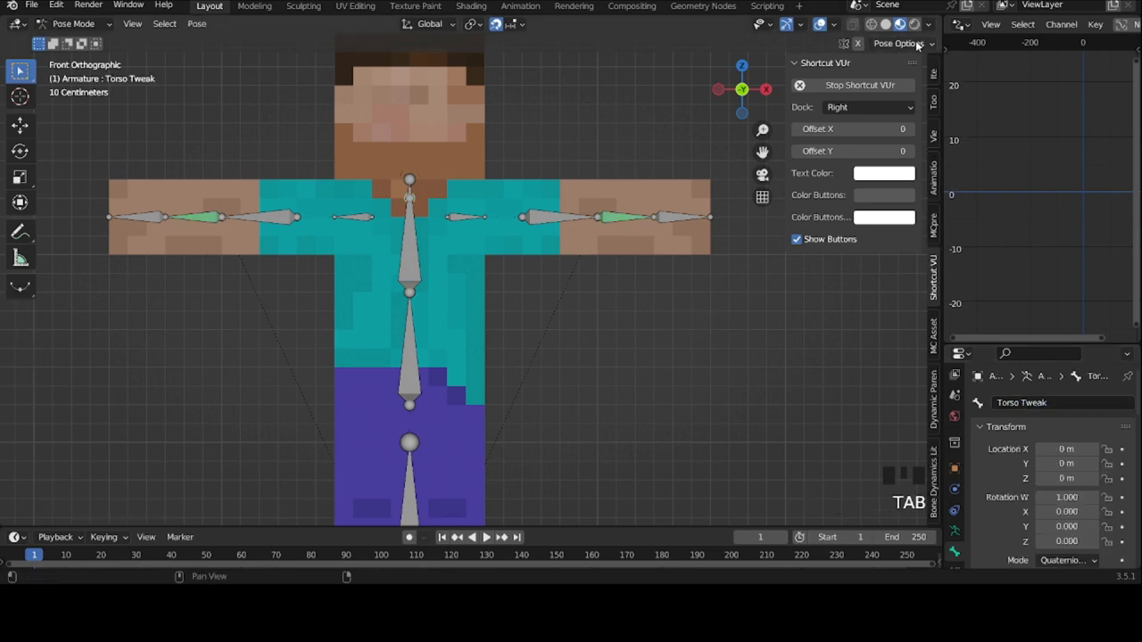
left_click(934, 71)
left_click_drag(903, 161, 912, 297)
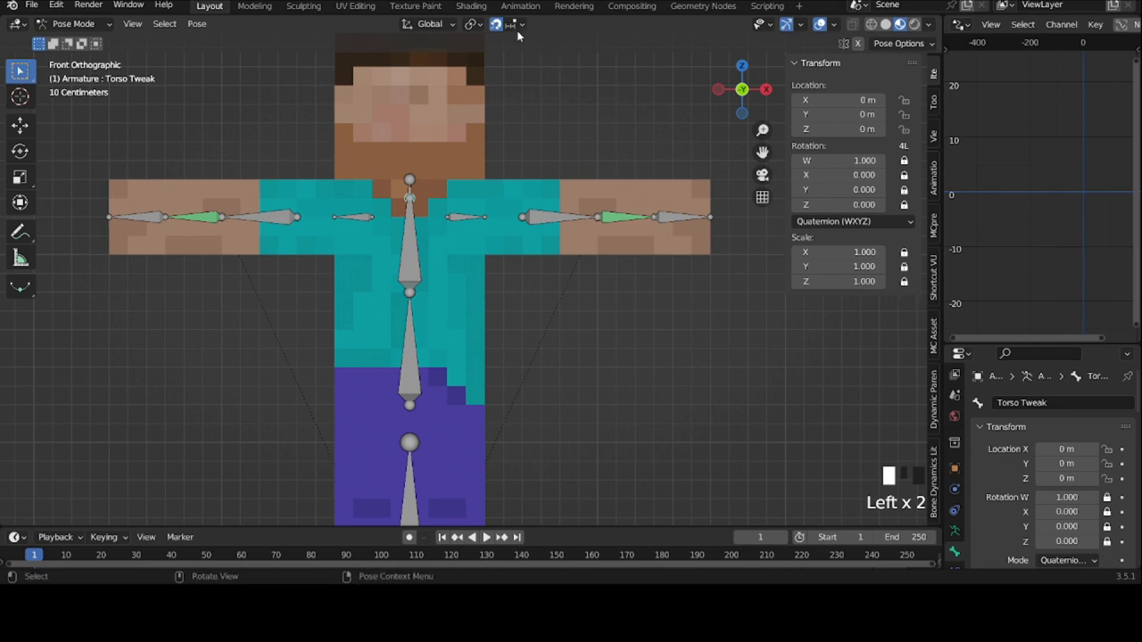
Move the Torso Tweak bone as a test and reset its location
middle_click_drag(439, 217, 493, 205)
key("g")
left_click(454, 223)
key("alt+g")
Rotate the Main Body bone as a test, clear its rotation, and reselect Torso Tweak
left_click(395, 334)
key("r")
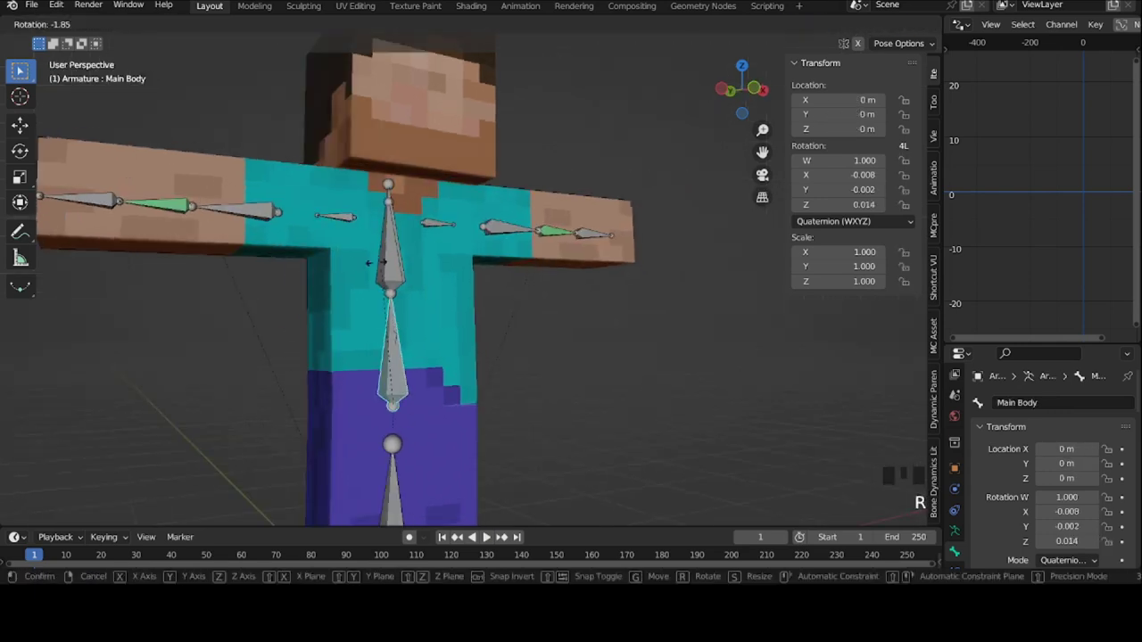
left_click(389, 266)
key("alt+r")
left_click(401, 281)
left_click(403, 280)
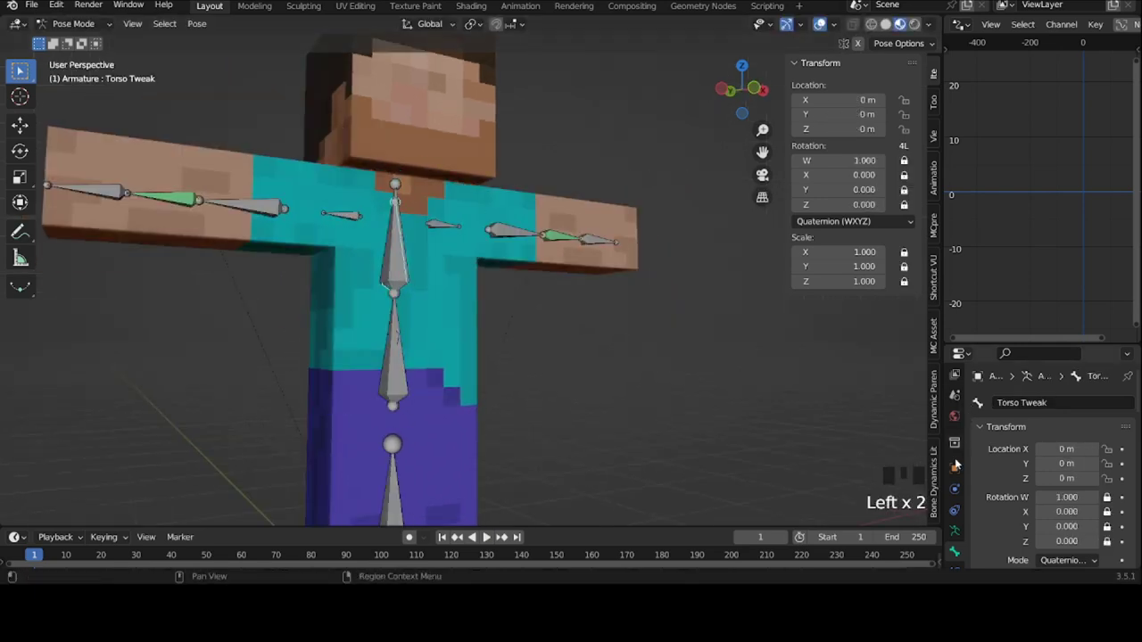
Show the second bone layer and add a driver to the X rotation of Torso Stretch.001
left_click(956, 532)
left_click(987, 484)
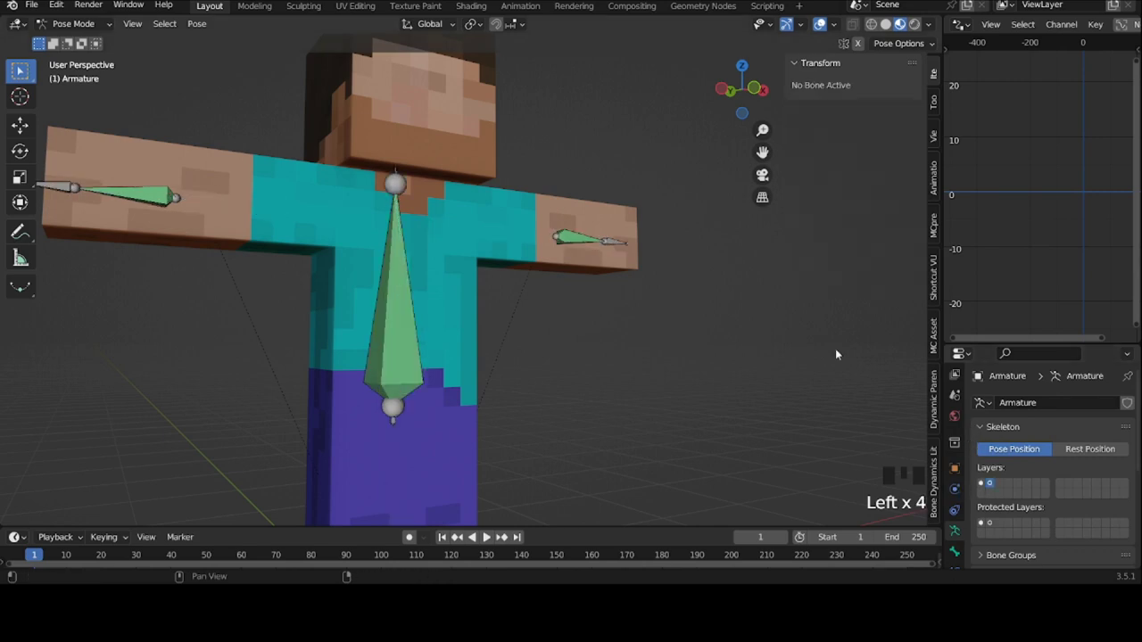
left_click(399, 168)
left_click(954, 553)
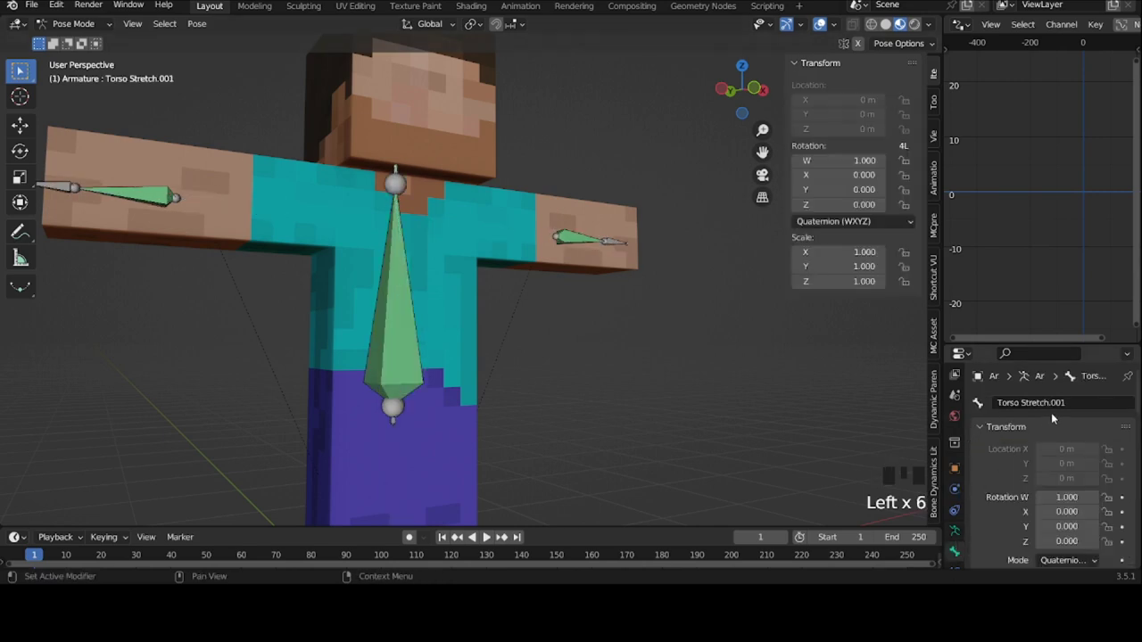
scroll(1050, 412, "down", 1)
left_click_drag(1004, 348, 1004, 320)
right_click(834, 174)
left_click(777, 211)
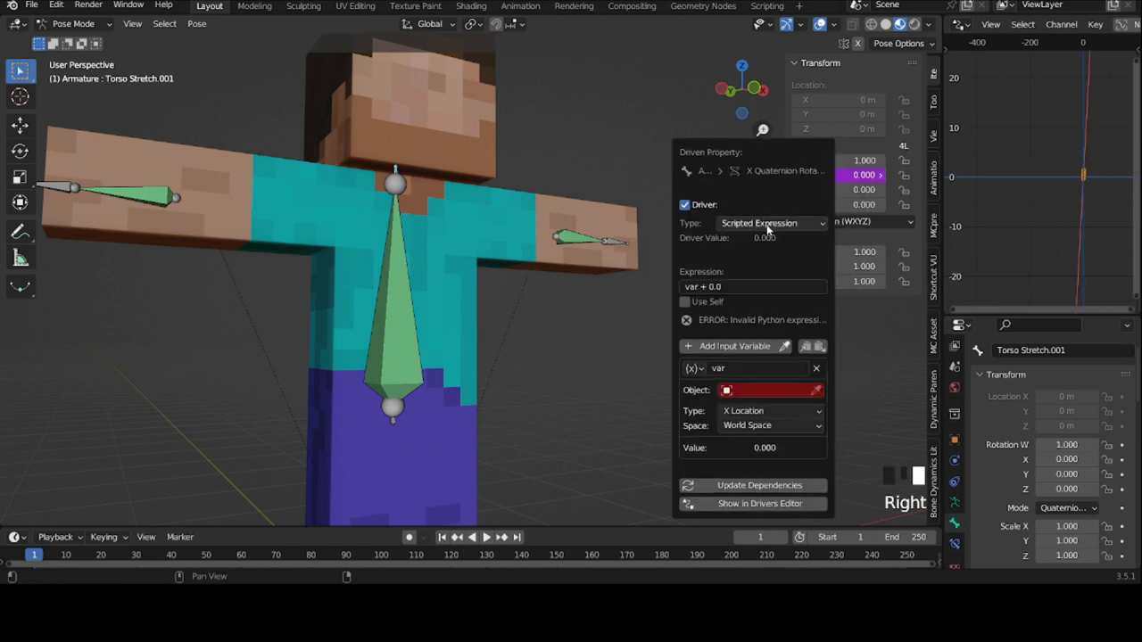
Set the X rotation driver's expression to var and its type to Averaged Value, and try pasting a driver over it
left_click(734, 290)
type("var")
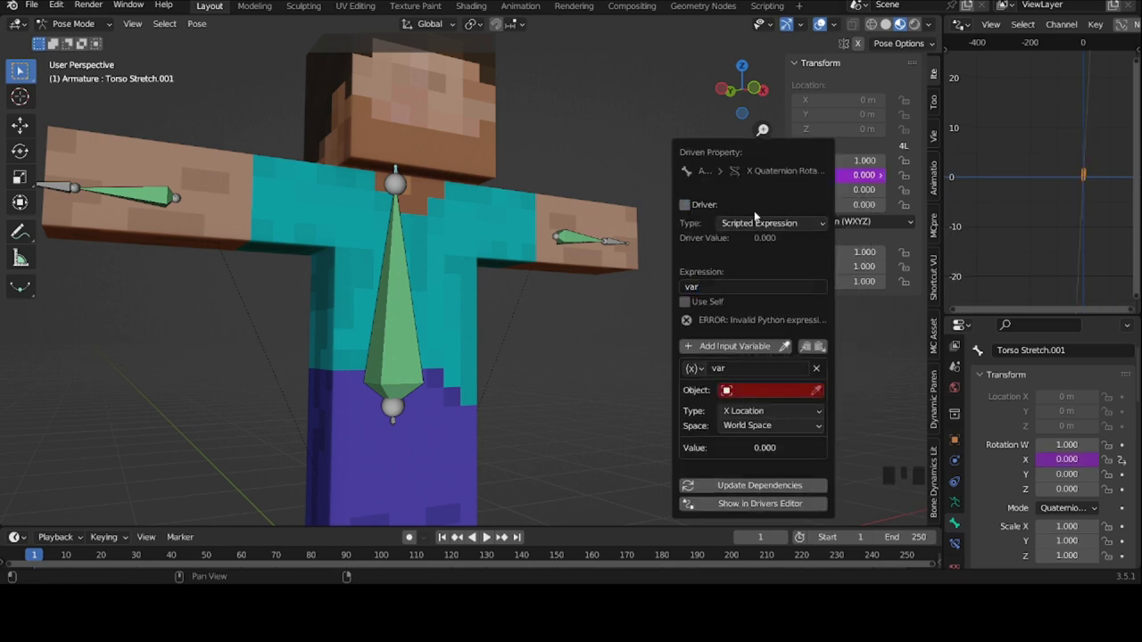
left_click(756, 222)
left_click(756, 222)
right_click(814, 176)
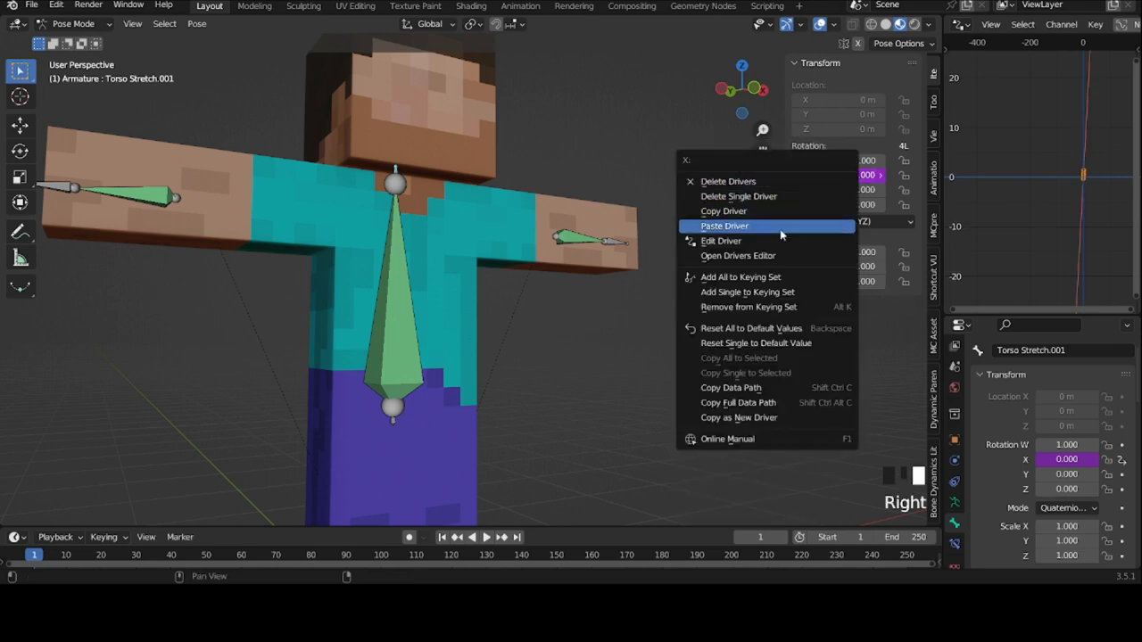
left_click(778, 228)
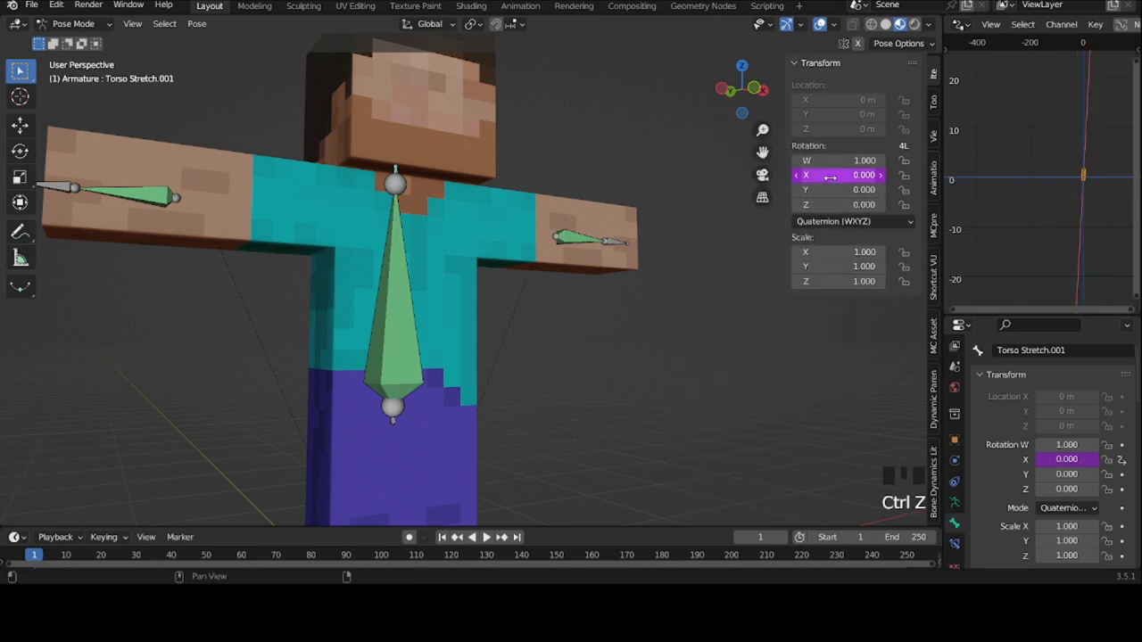
Reopen the X rotation driver and target its variable at the Armature's Torso Tweak bone
right_click(829, 176)
left_click(803, 192)
left_click(778, 327)
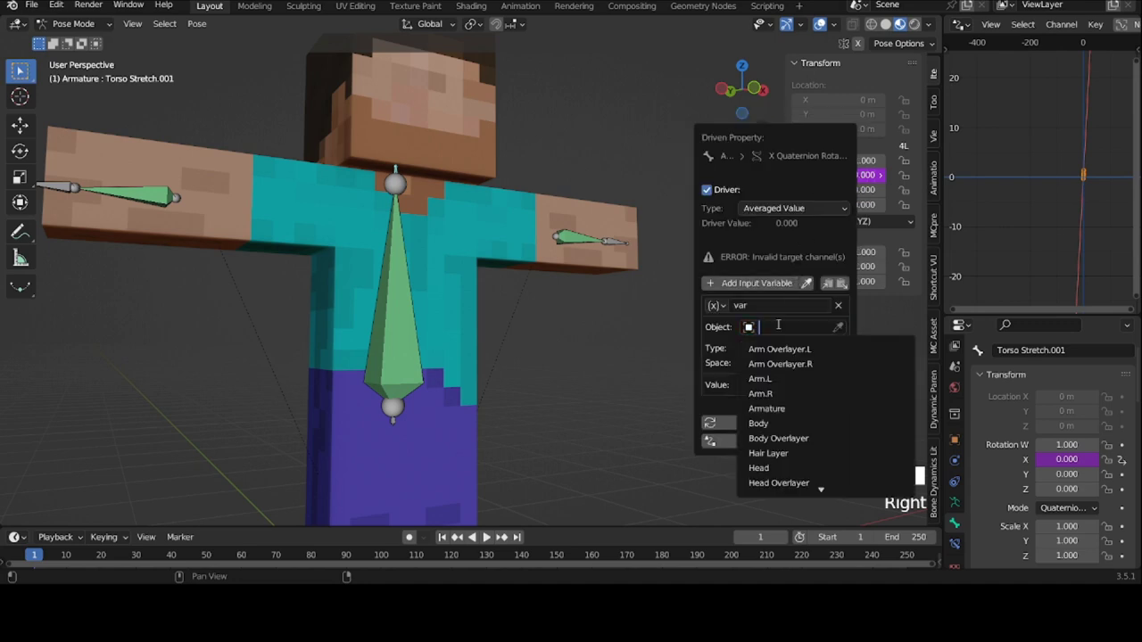
type("arm")
left_click(766, 378)
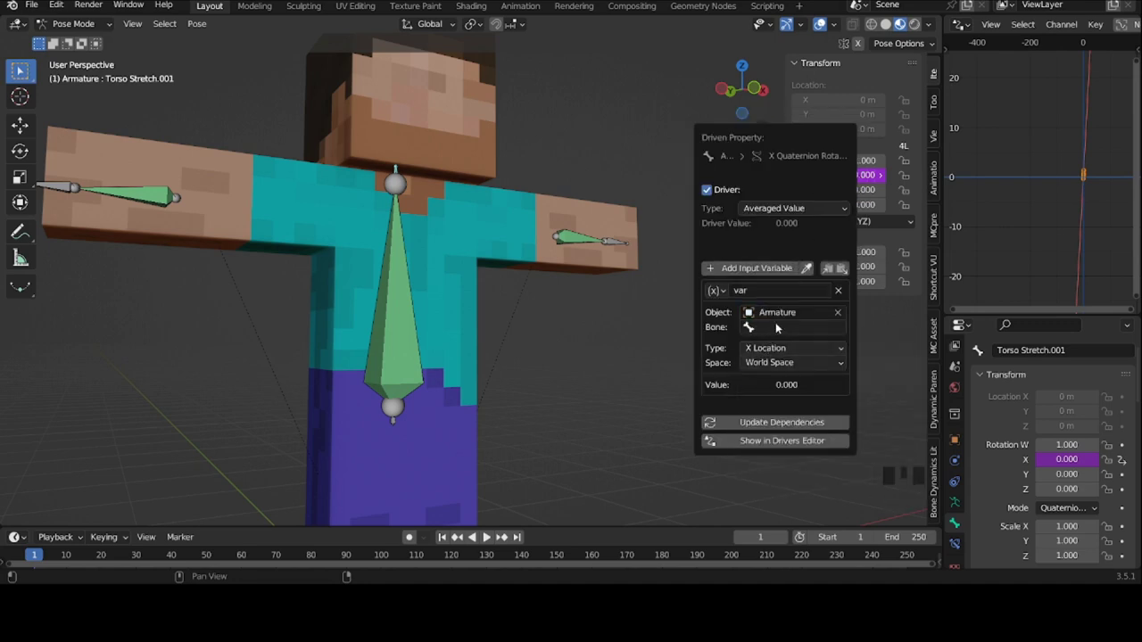
left_click(776, 326)
type("tor")
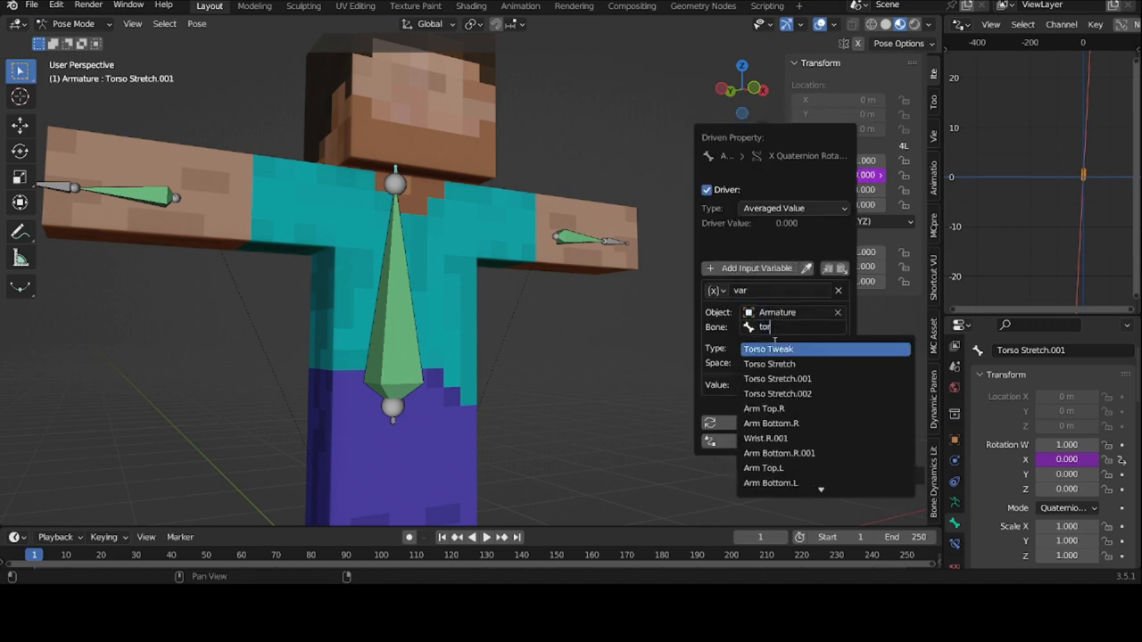
left_click(769, 349)
Set the X rotation driver's variable to read the Z Location of the Torso Tweak bone
left_click(789, 362)
left_click(778, 400)
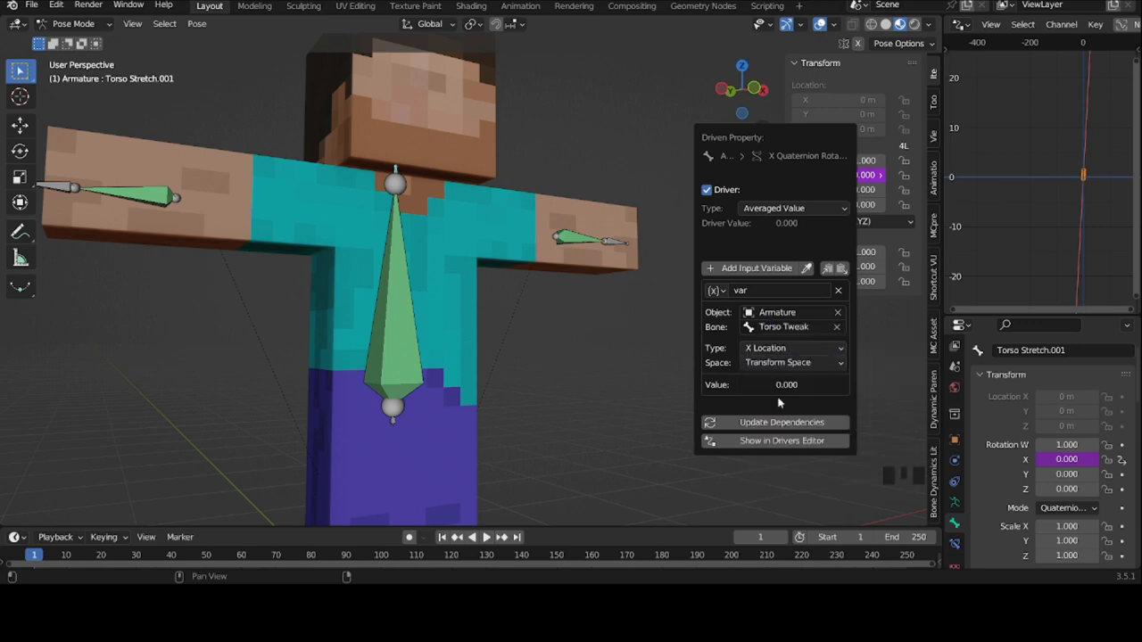
left_click(789, 348)
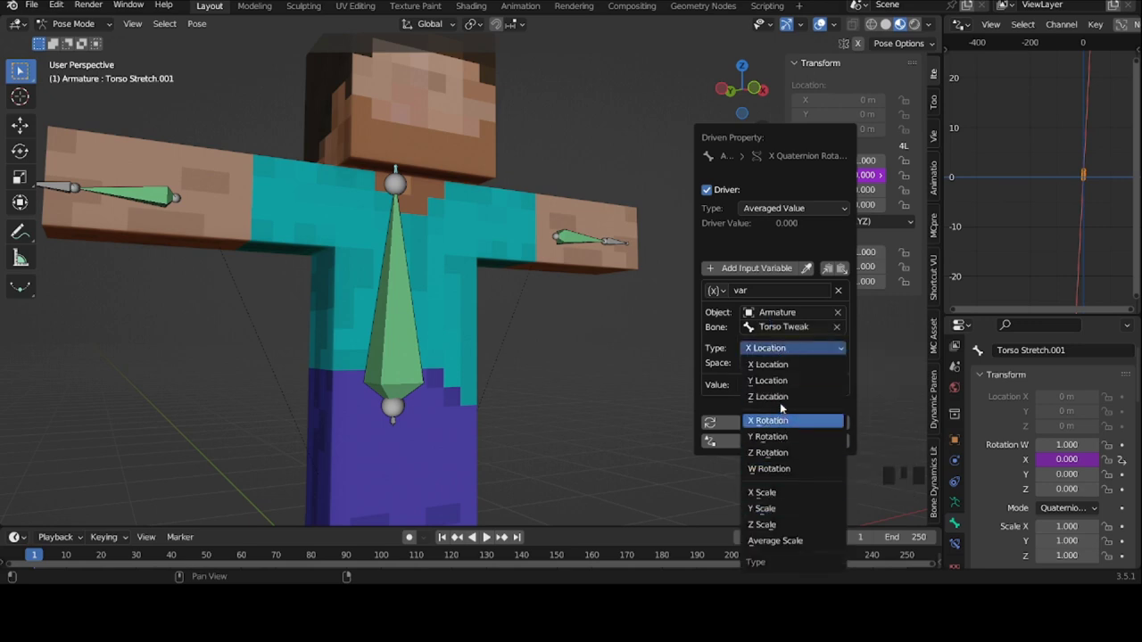
left_click(781, 402)
Widen the Drivers editor and select the key point at the origin of the X rotation driver curve
scroll(1102, 62, "down", 8)
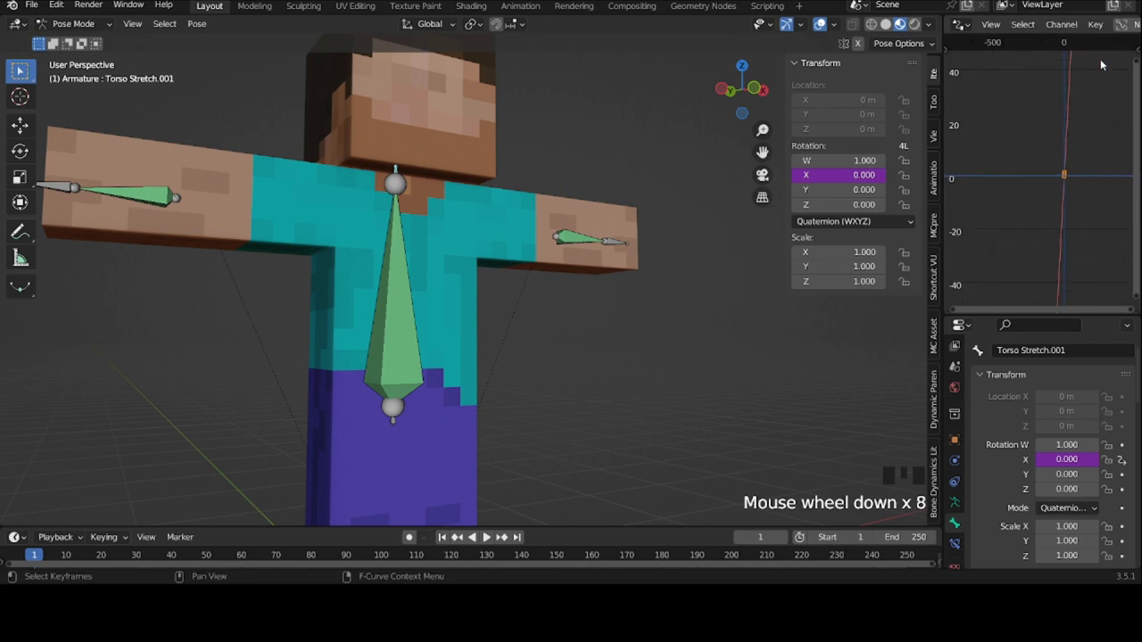
key("n")
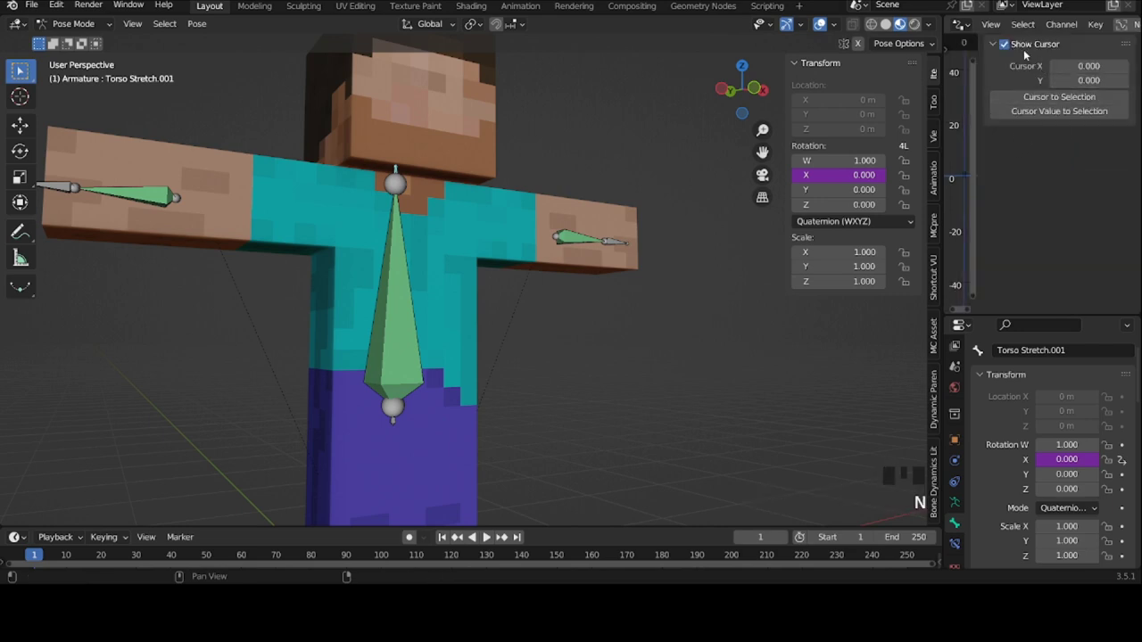
key("n")
left_click_drag(944, 107, 758, 107)
middle_click_drag(936, 125, 945, 125)
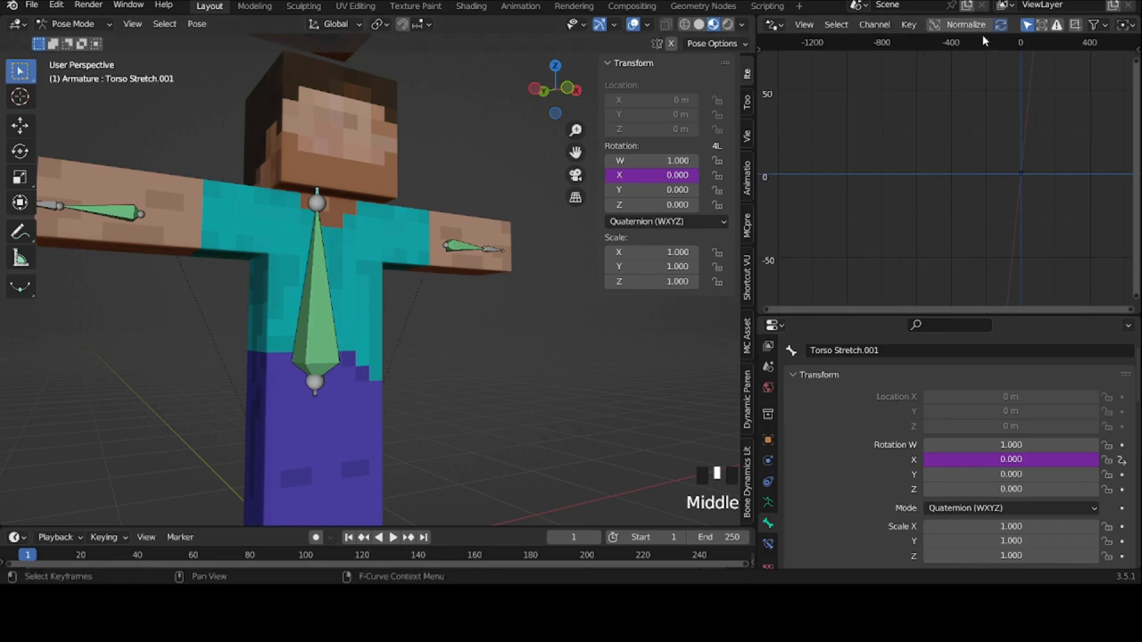
middle_click_drag(1089, 41, 1002, 68)
scroll(999, 69, "down", 6)
scroll(1002, 75, "up", 6)
double_click(948, 177)
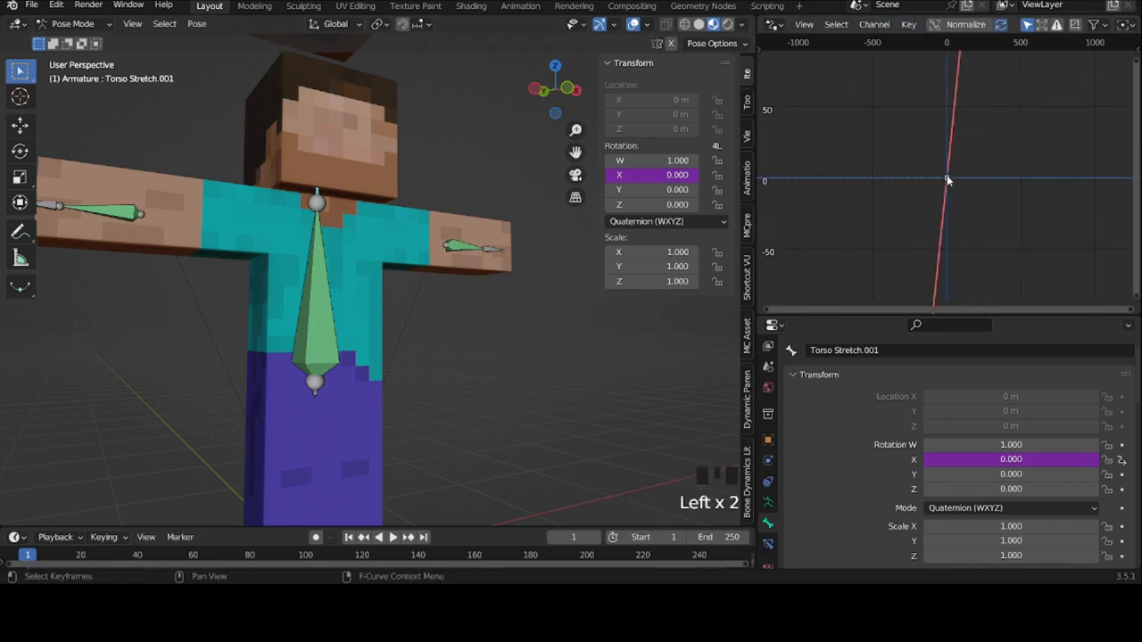
left_click(670, 174)
left_click(509, 185)
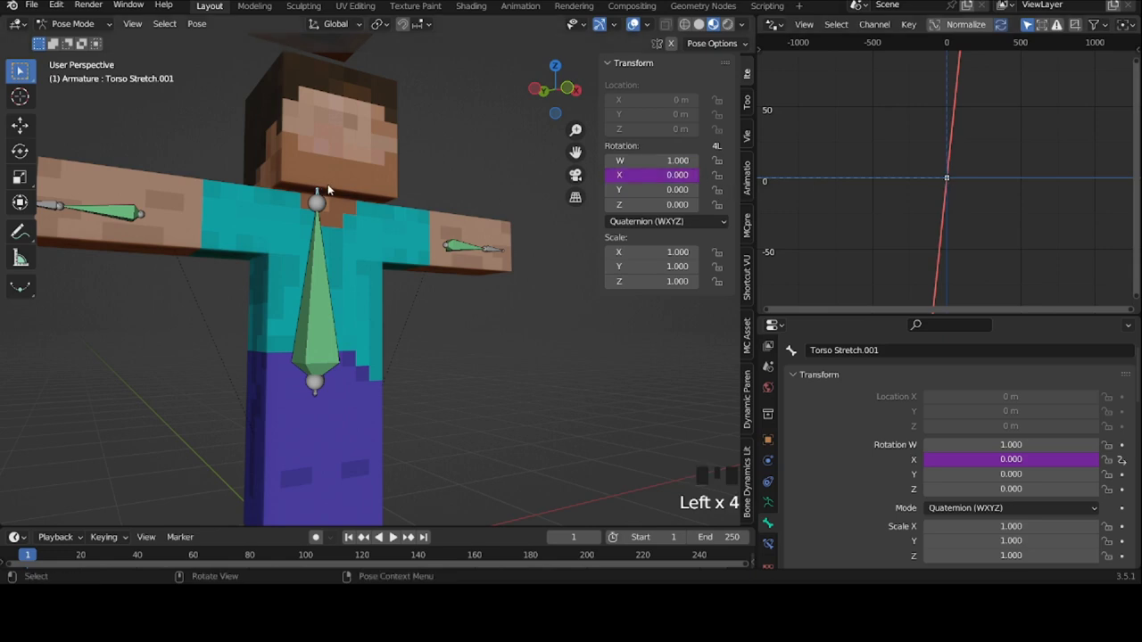
Show the X rotation driver in the Drivers editor and bring up its curve modifier settings
right_click(952, 457)
left_click(887, 371)
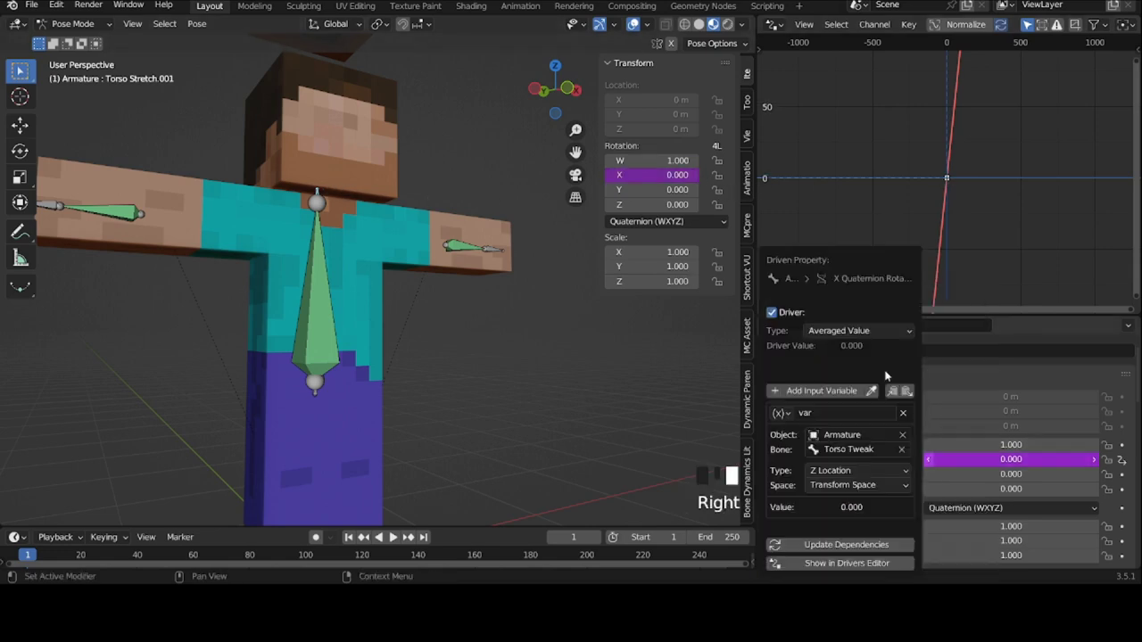
left_click(874, 563)
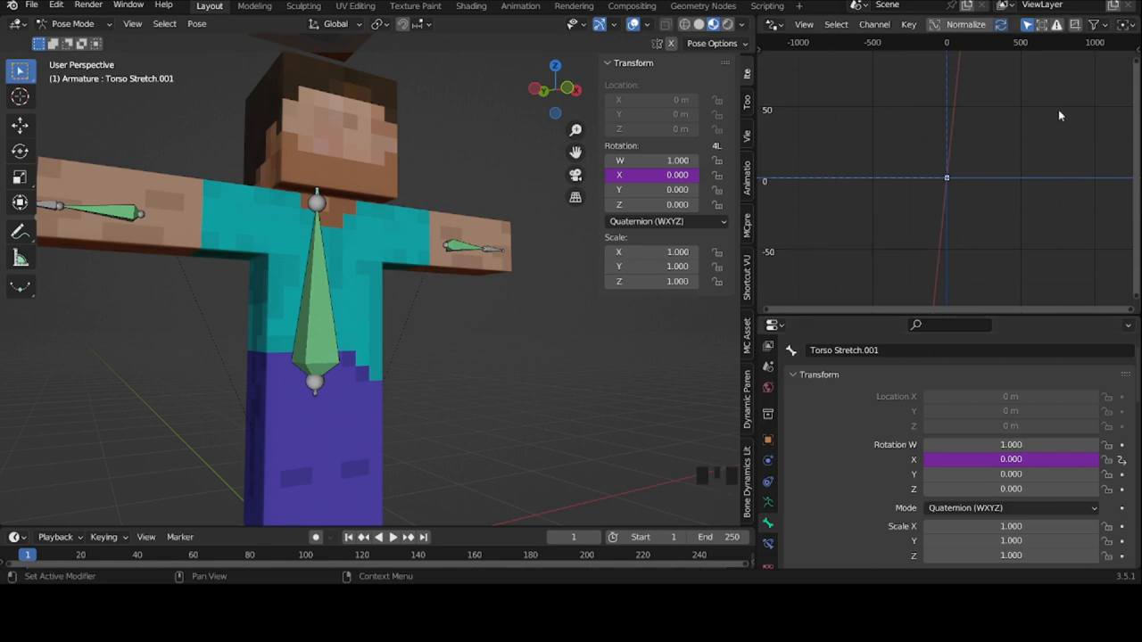
left_click(1137, 61)
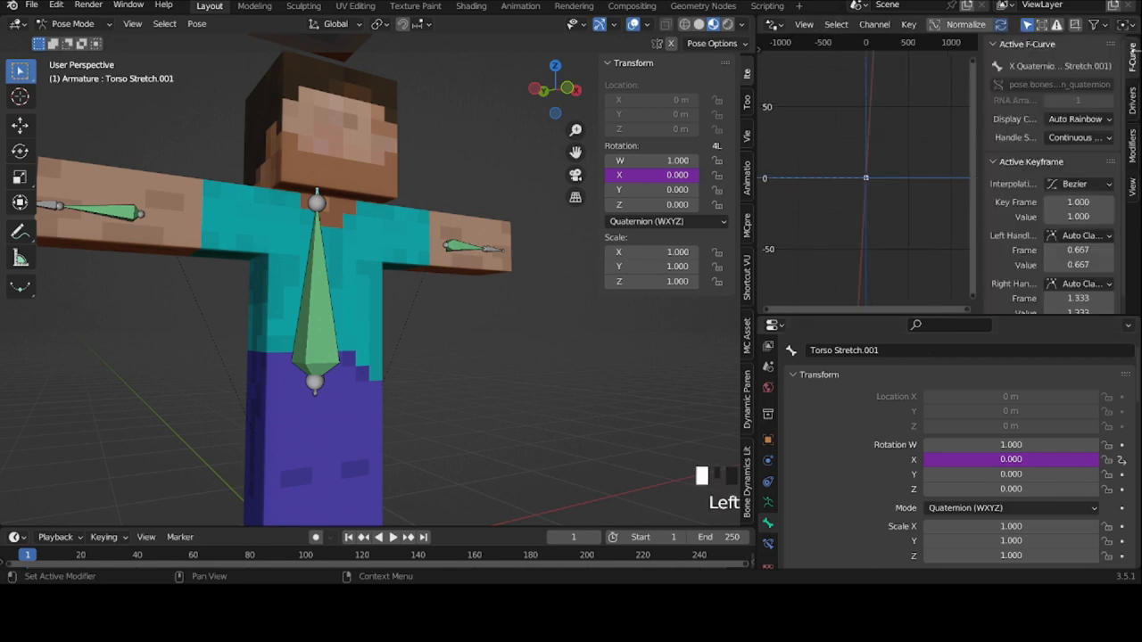
left_click(1132, 142)
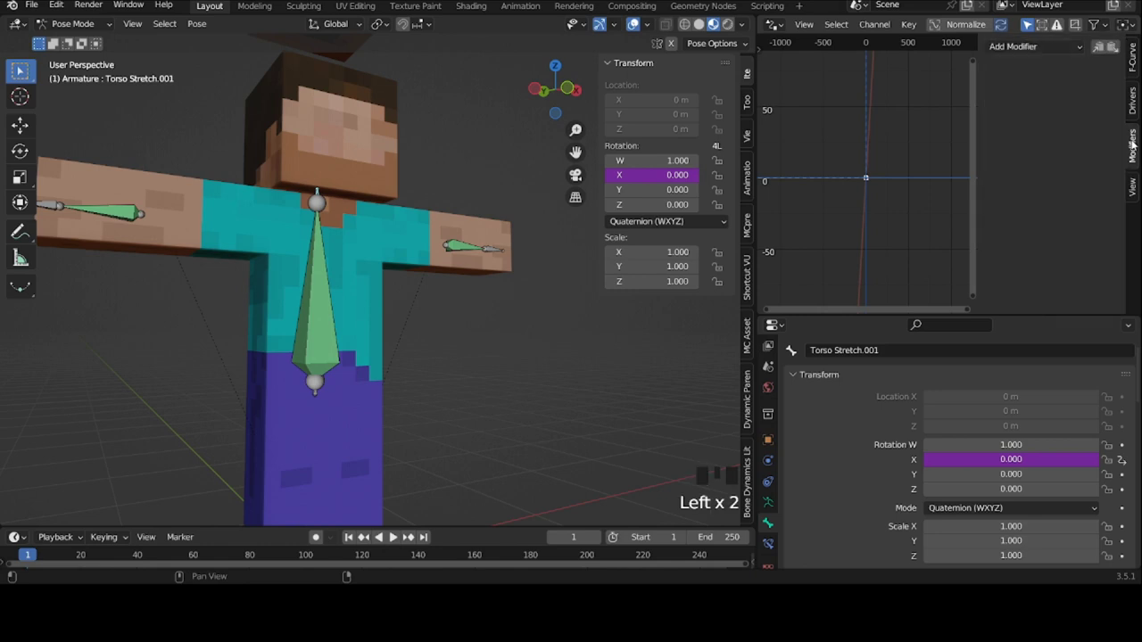
left_click(1020, 50)
left_click(633, 176)
left_click(615, 190)
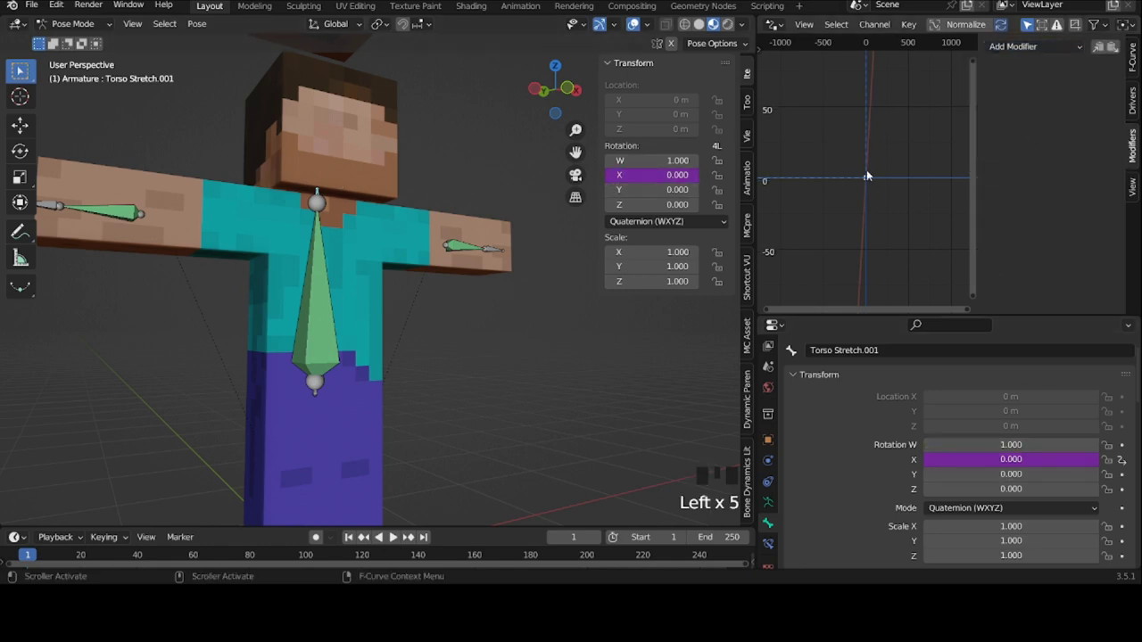
Add a Generator modifier to the X rotation driver curve and set its x^1 coefficient to -0.75
scroll(866, 175, "up", 5)
left_click(1028, 47)
left_click(1017, 64)
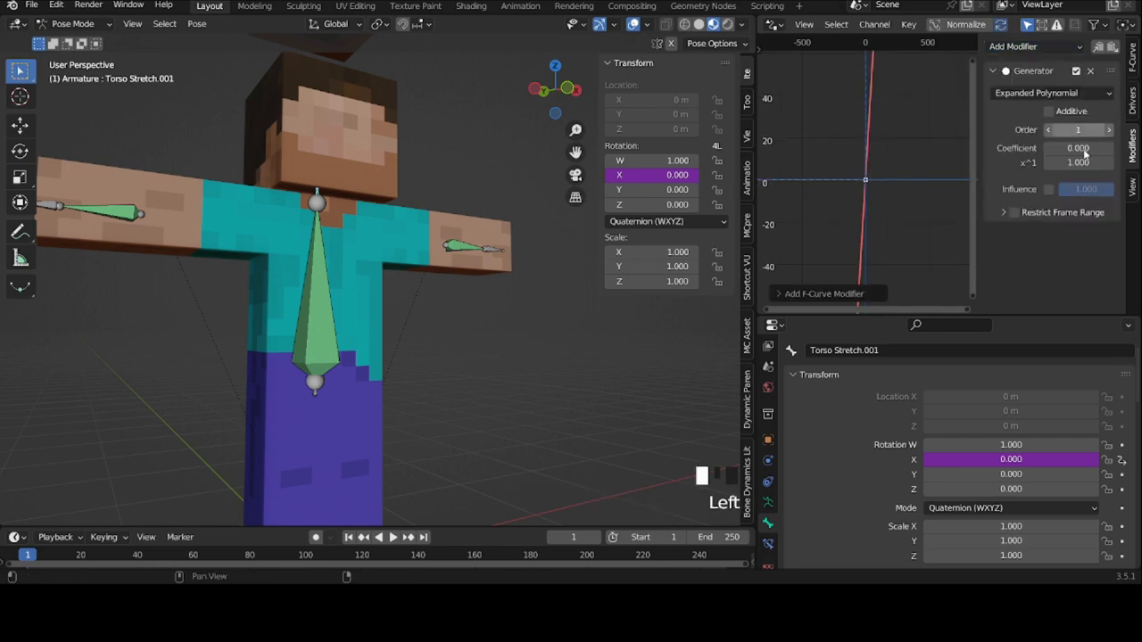
left_click(1087, 163)
type("-0.75")
key("Return")
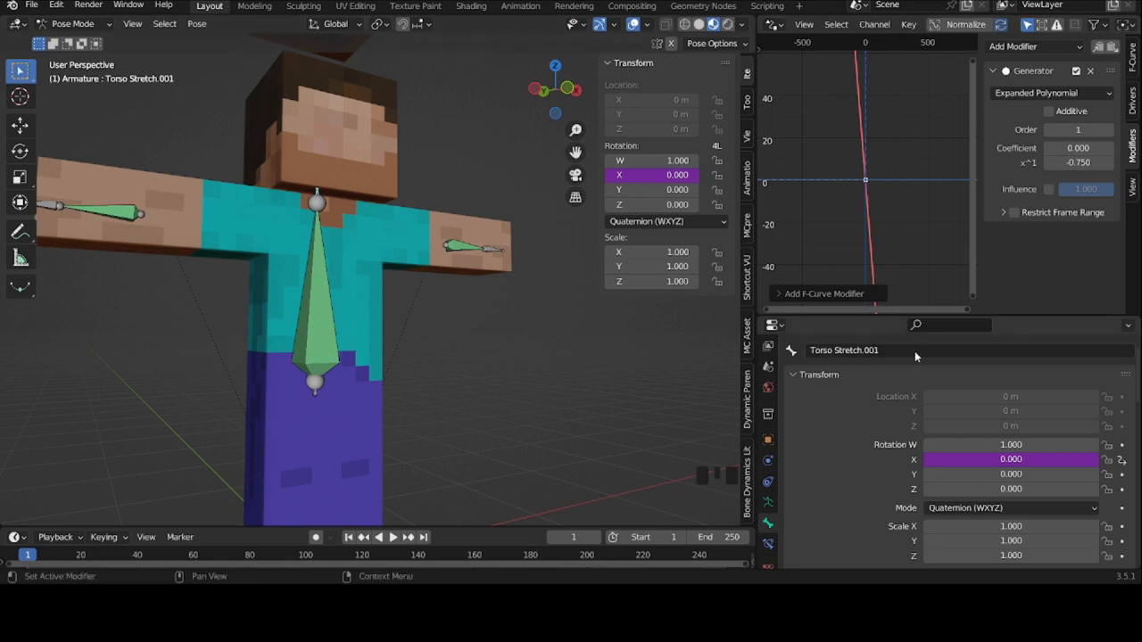
Show the first bone layer and move the Torso Tweak bone about -0.238 m along Z to test the bend
left_click(768, 503)
left_click(799, 431)
left_click(317, 267)
left_click(317, 268)
middle_click_drag(323, 268, 413, 269)
key("g")
left_click(385, 255)
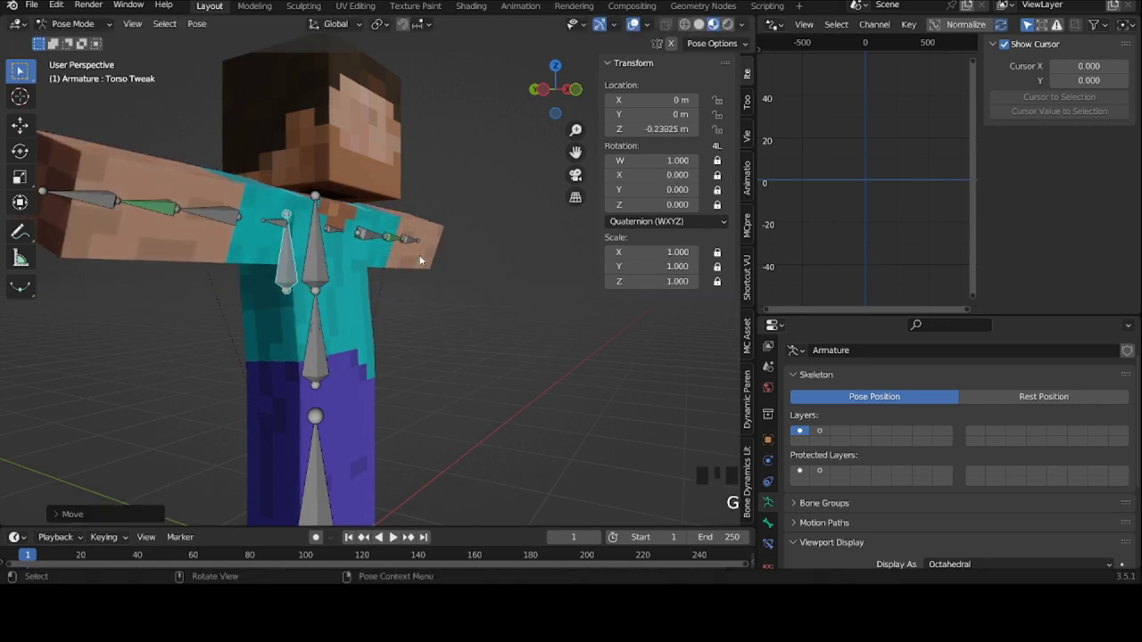
Show the second bone layer and copy the X rotation driver of Torso Stretch.001 onto its Z rotation
left_click(819, 431)
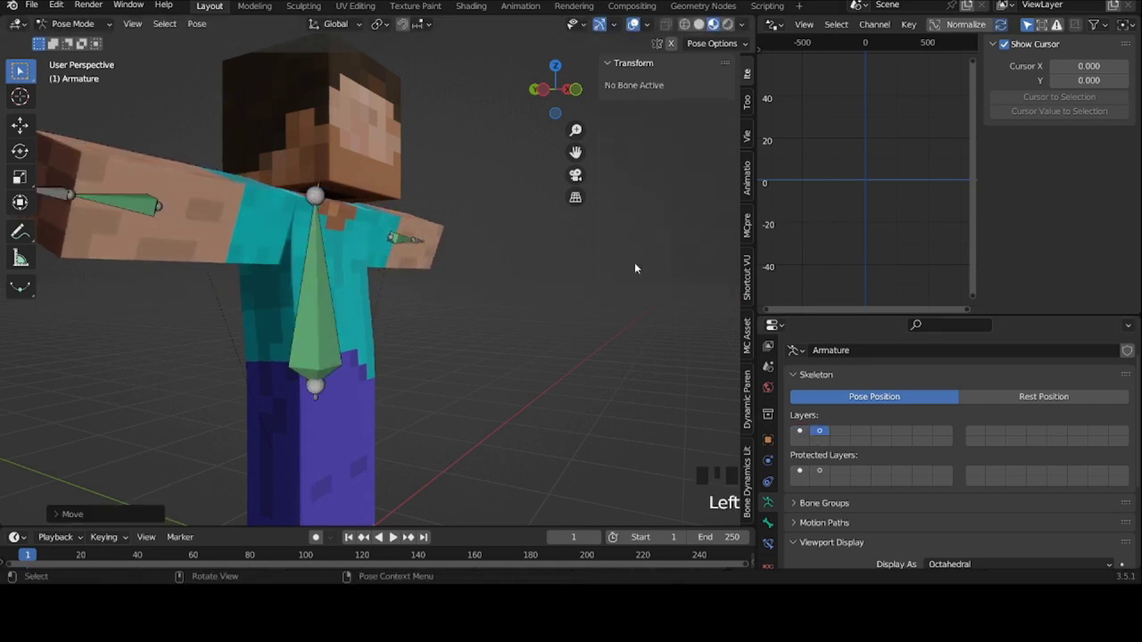
left_click(320, 203)
right_click(637, 174)
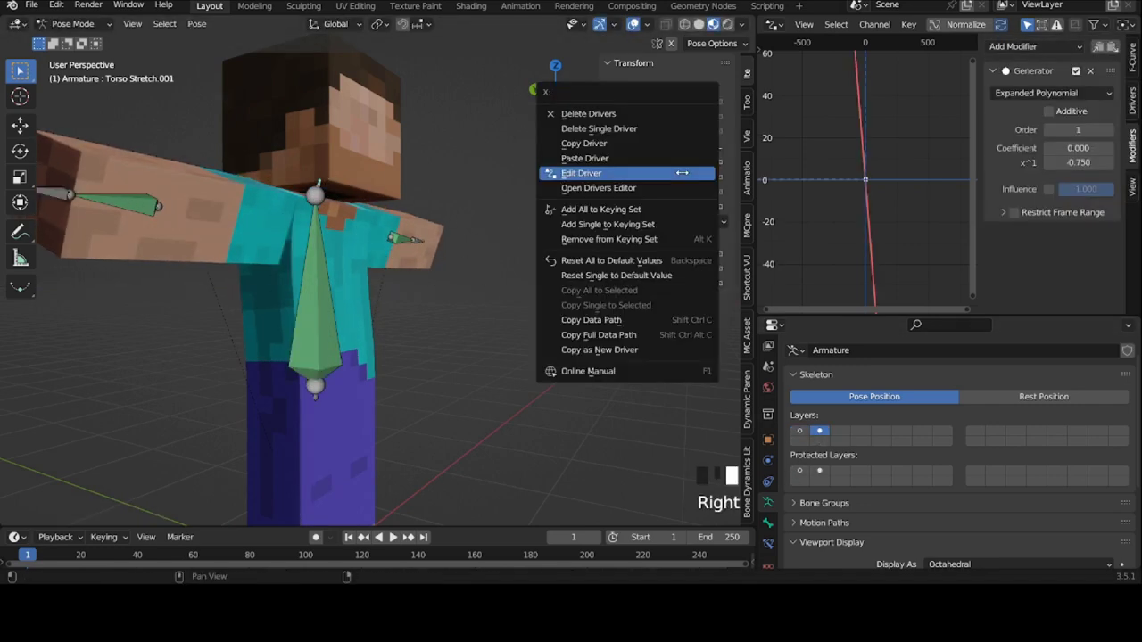
left_click(645, 144)
right_click(638, 247)
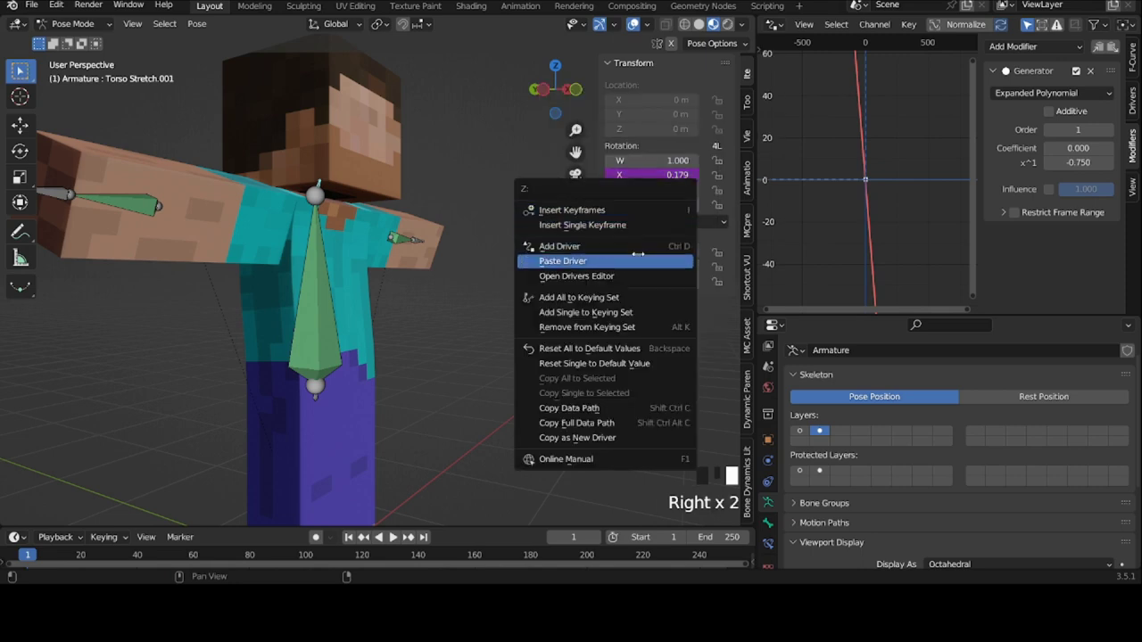
left_click(638, 259)
Set the variable type of Torso Stretch.001's Z rotation driver to X Location
right_click(667, 211)
left_click(616, 227)
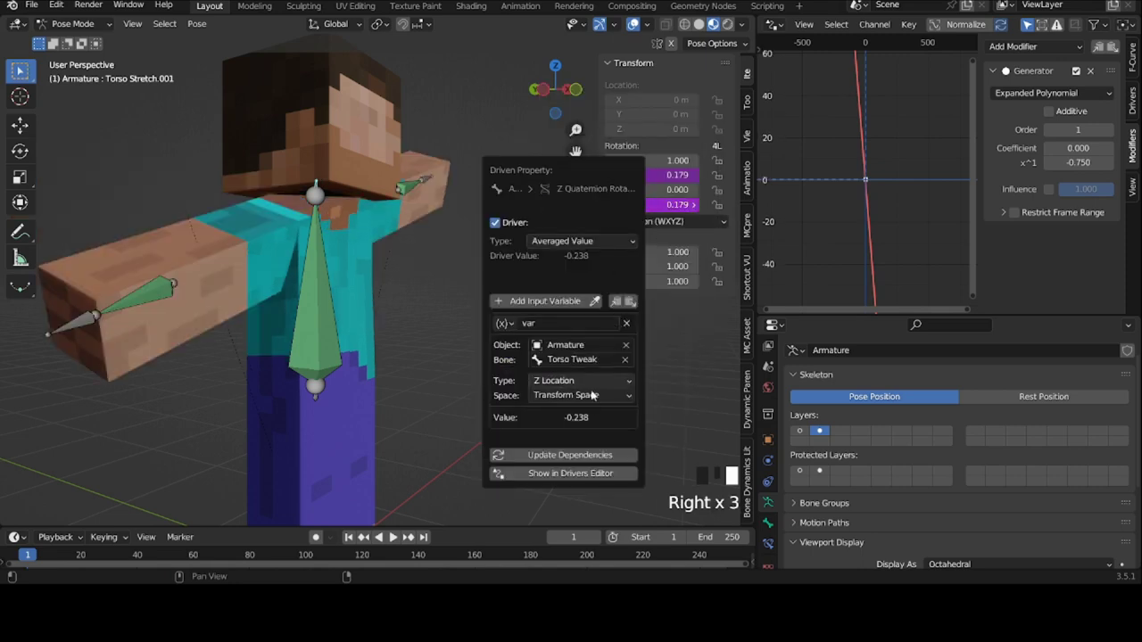
left_click(584, 381)
left_click(587, 381)
left_click(584, 380)
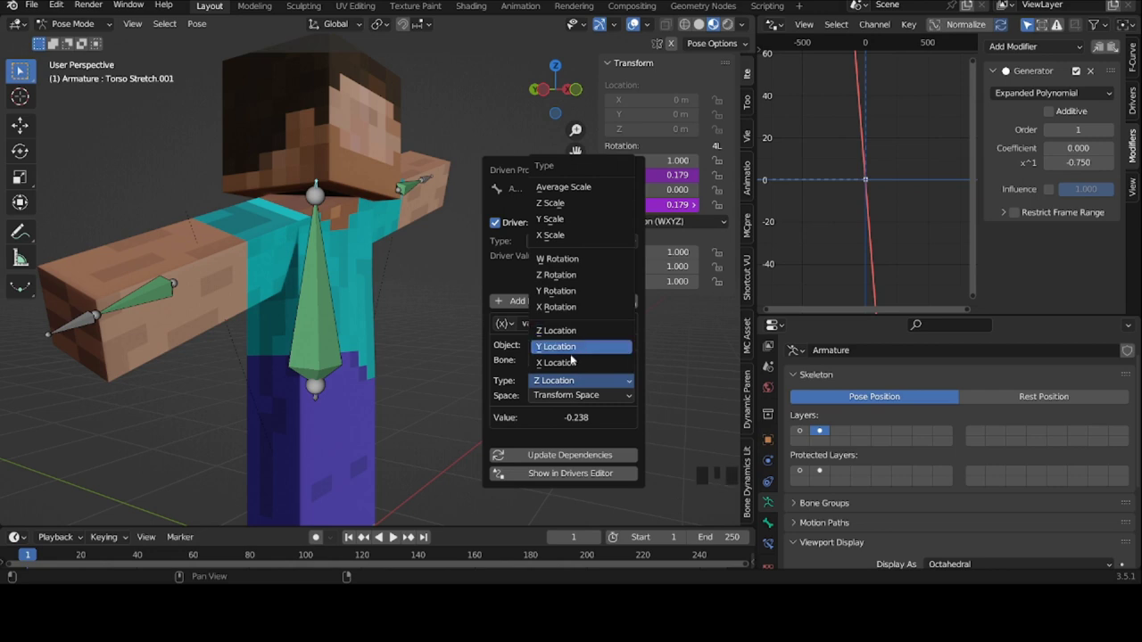
left_click(573, 363)
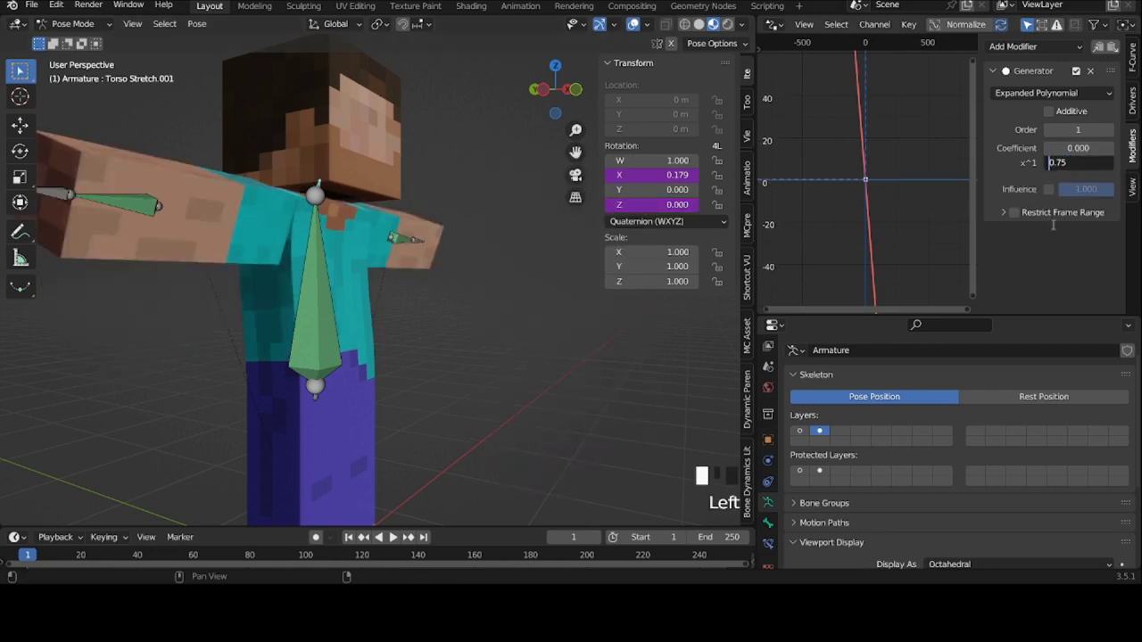
Set the Generator's x^1 coefficient to 0.75 on the active X rotation driver curve
key("Return")
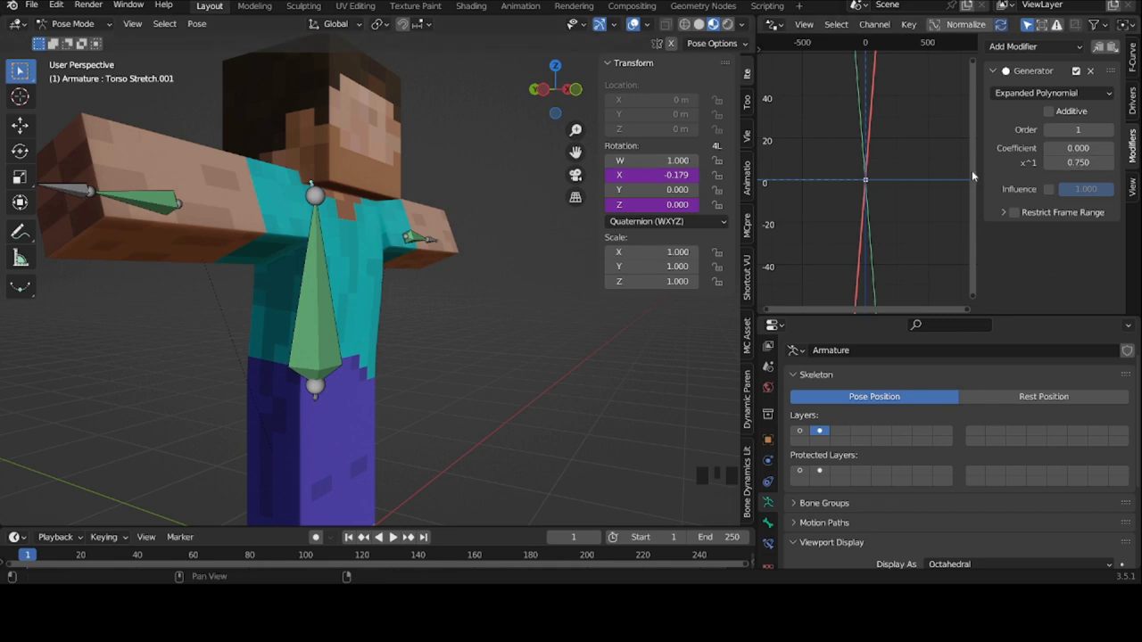
right_click(660, 205)
left_click(660, 206)
right_click(683, 176)
left_click(650, 207)
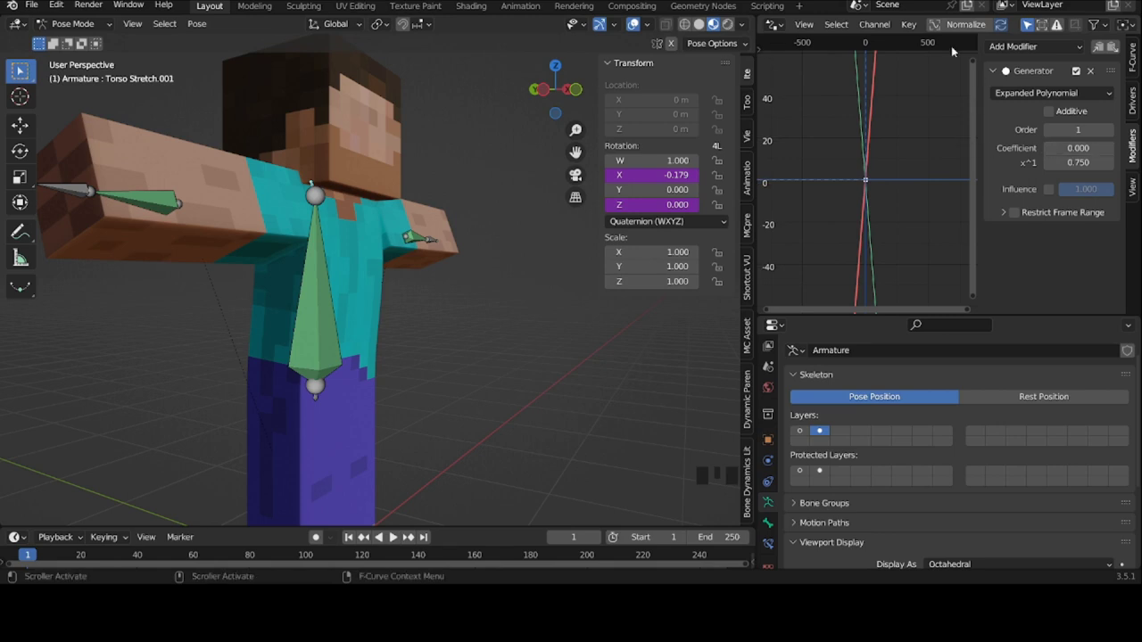
Reveal the driver channel list, select Torso Stretch.001's X rotation curve, and set its Generator x^1 coefficient to -0.75
left_click(760, 46)
left_click(816, 89)
left_click(836, 98)
left_click(832, 86)
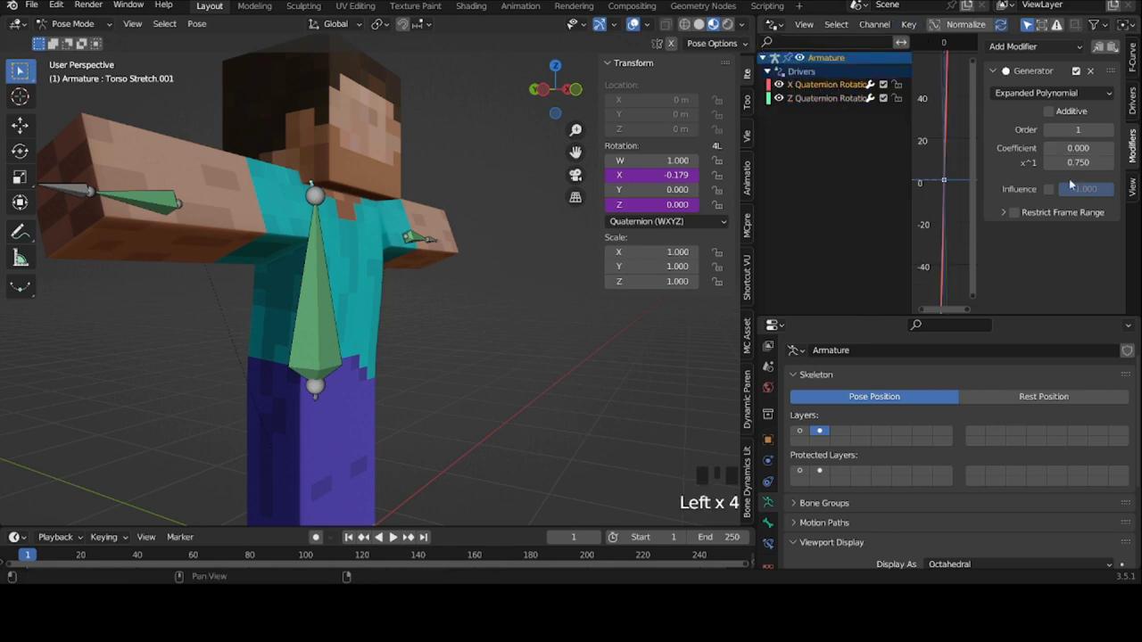
left_click(1071, 163)
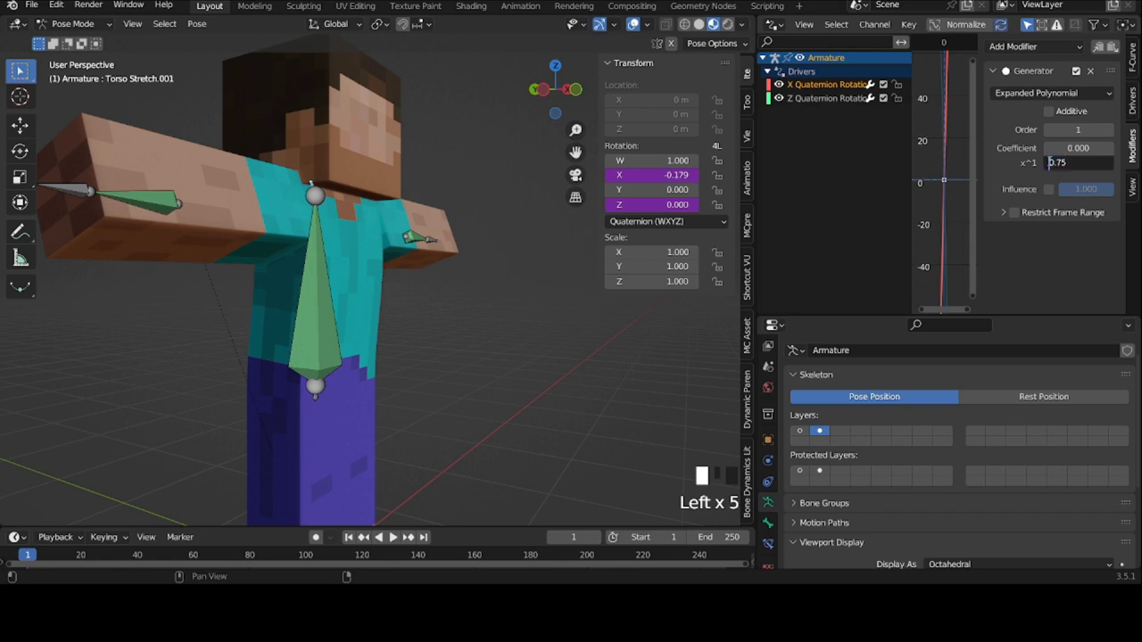
type("-")
key("Return")
Select Torso Stretch.001's Z rotation driver curve and set its Generator x^1 coefficient to 0.75
left_click(861, 99)
left_click(1058, 165)
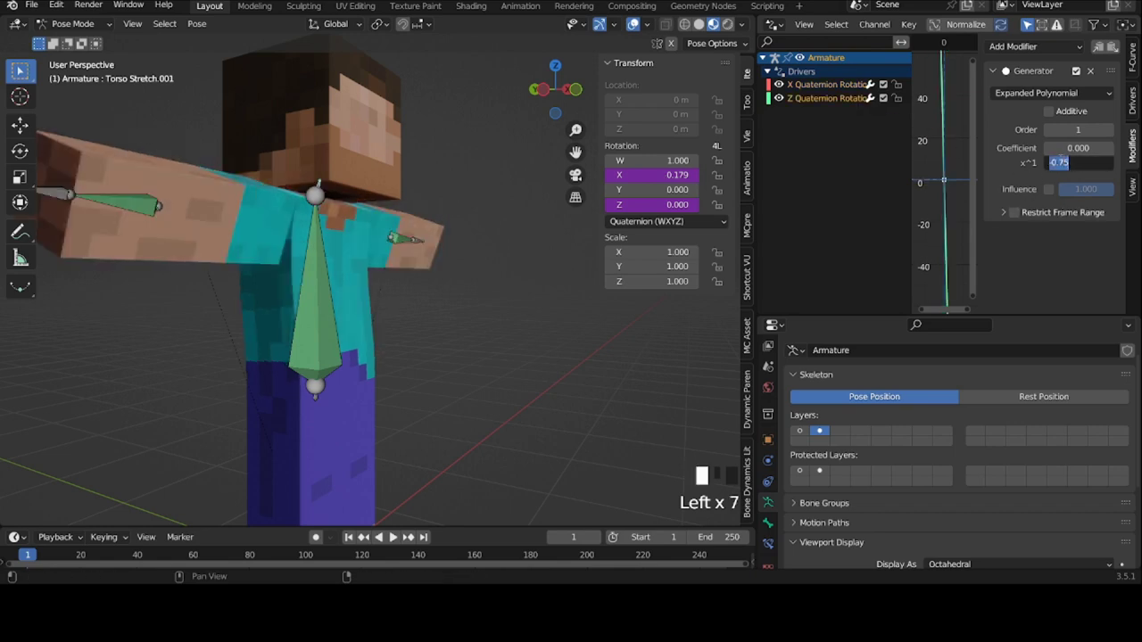
left_click(1050, 162)
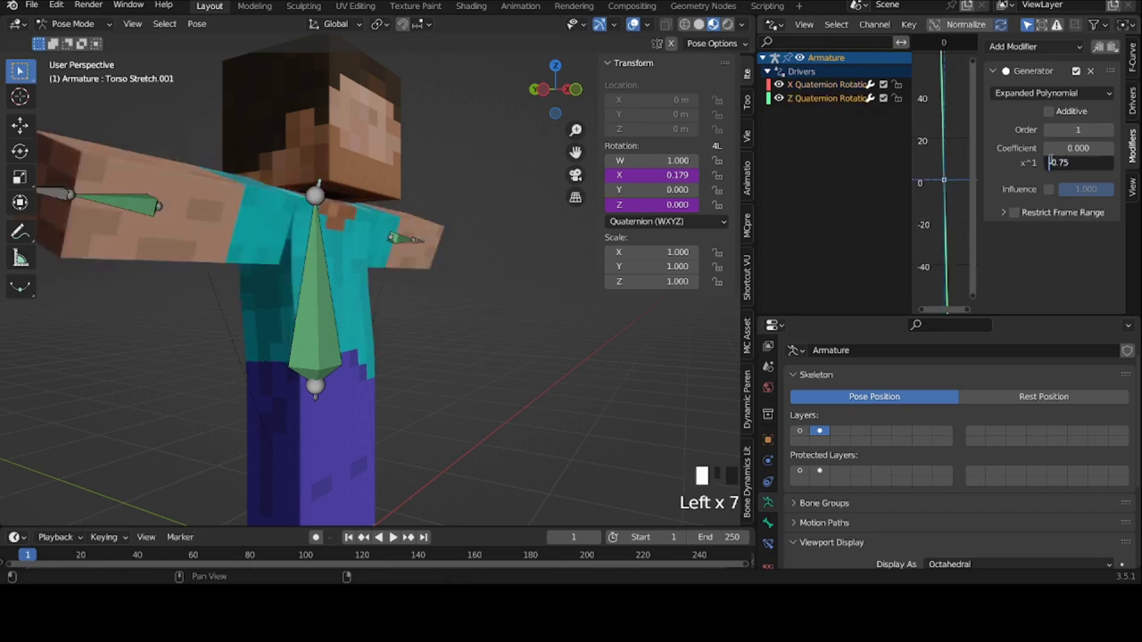
left_click(1045, 231)
Copy Torso Stretch.001's X rotation driver onto Torso Stretch.002's X rotation and set its Generator x^1 coefficient to 0.75
right_click(642, 174)
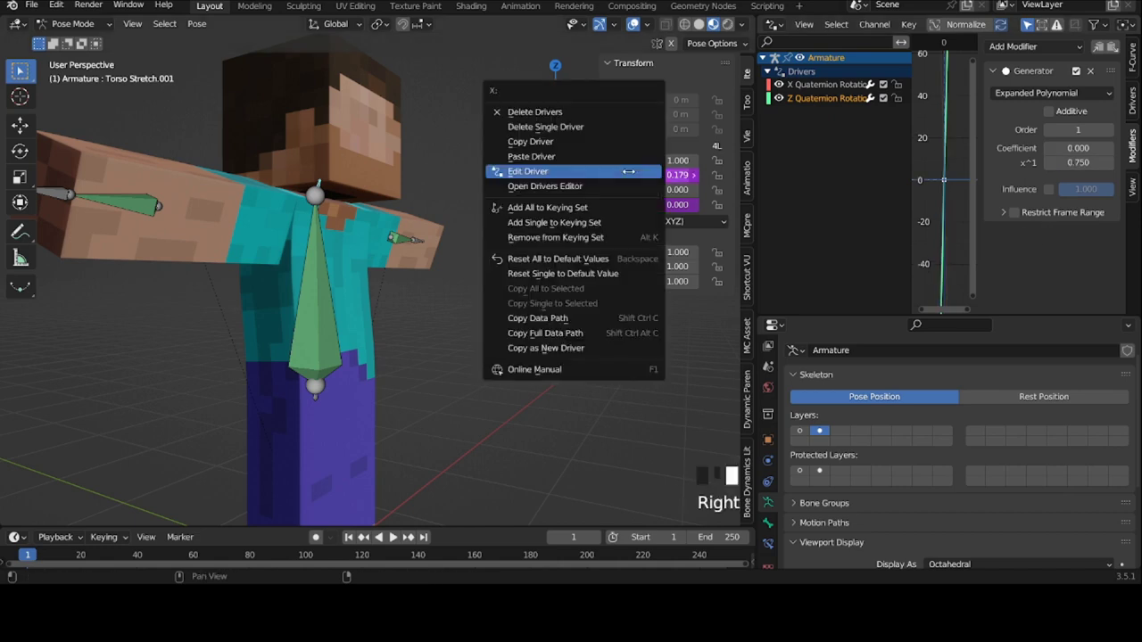
left_click(318, 418)
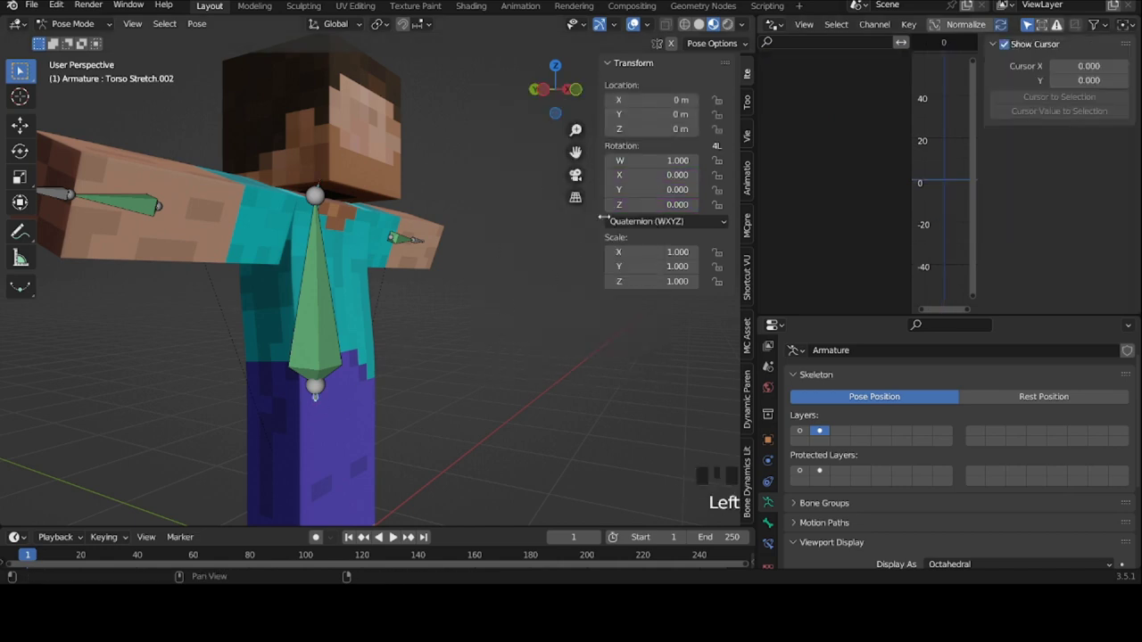
right_click(642, 175)
left_click(1131, 144)
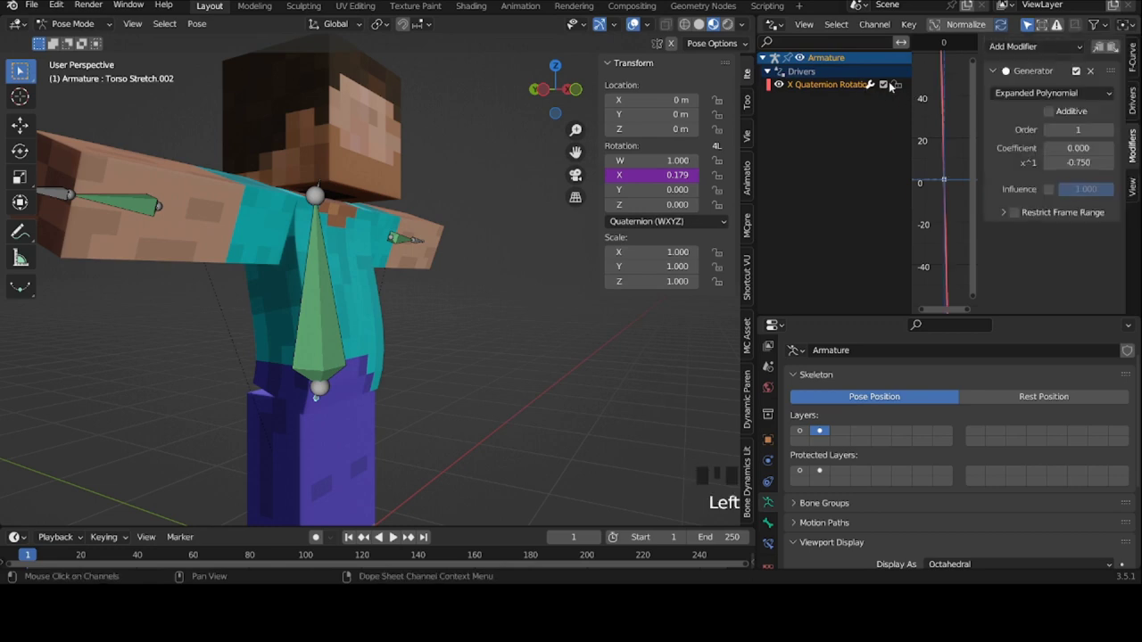
left_click(1079, 162)
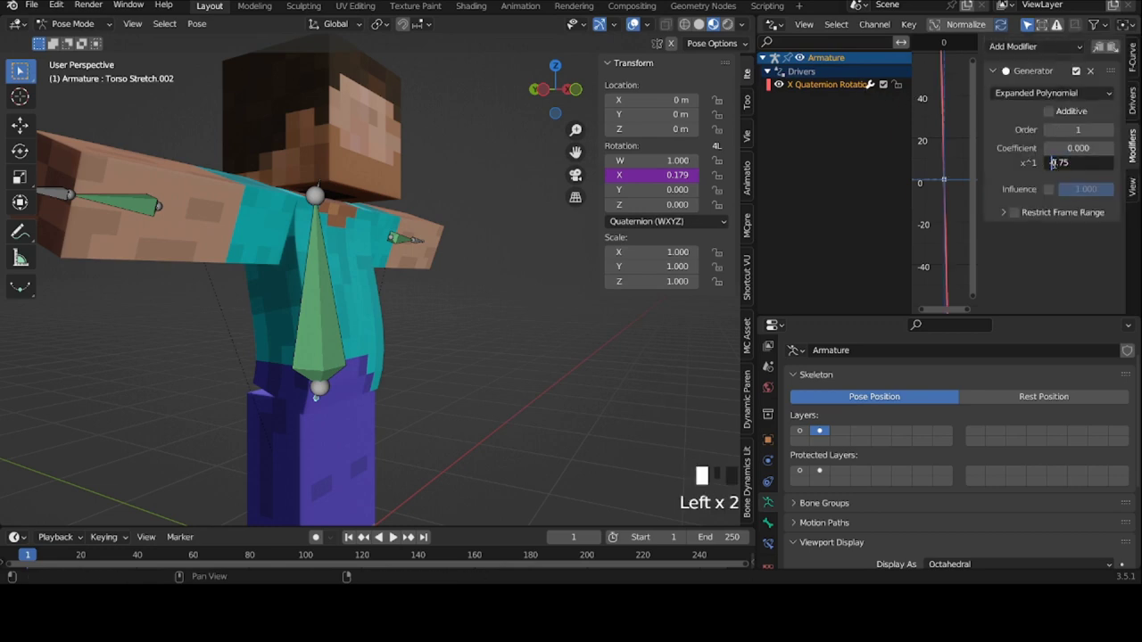
key("Return")
Paste the copied driver onto Torso Stretch.002's Z rotation and set its variable type to X Location
right_click(642, 204)
left_click(624, 257)
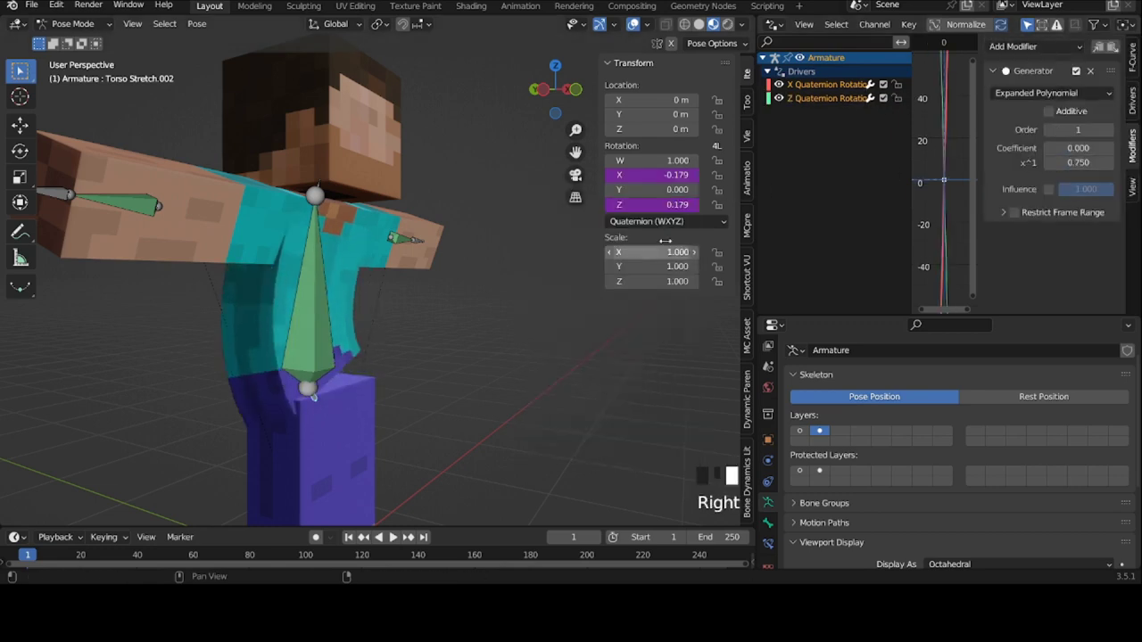
left_click(861, 98)
right_click(647, 204)
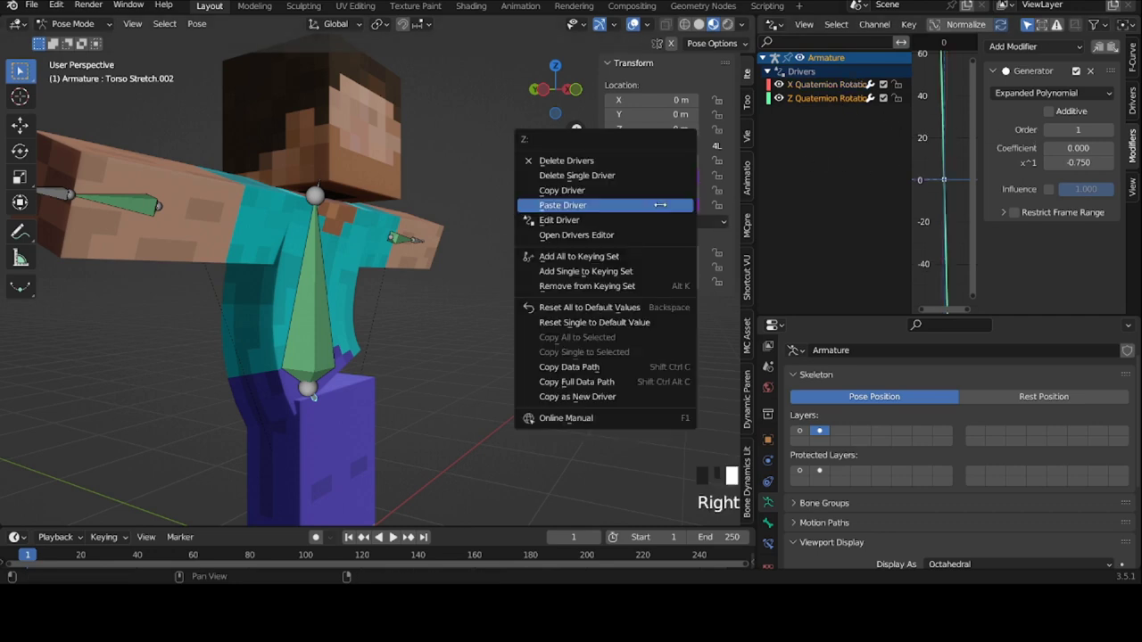
left_click(642, 220)
left_click(616, 376)
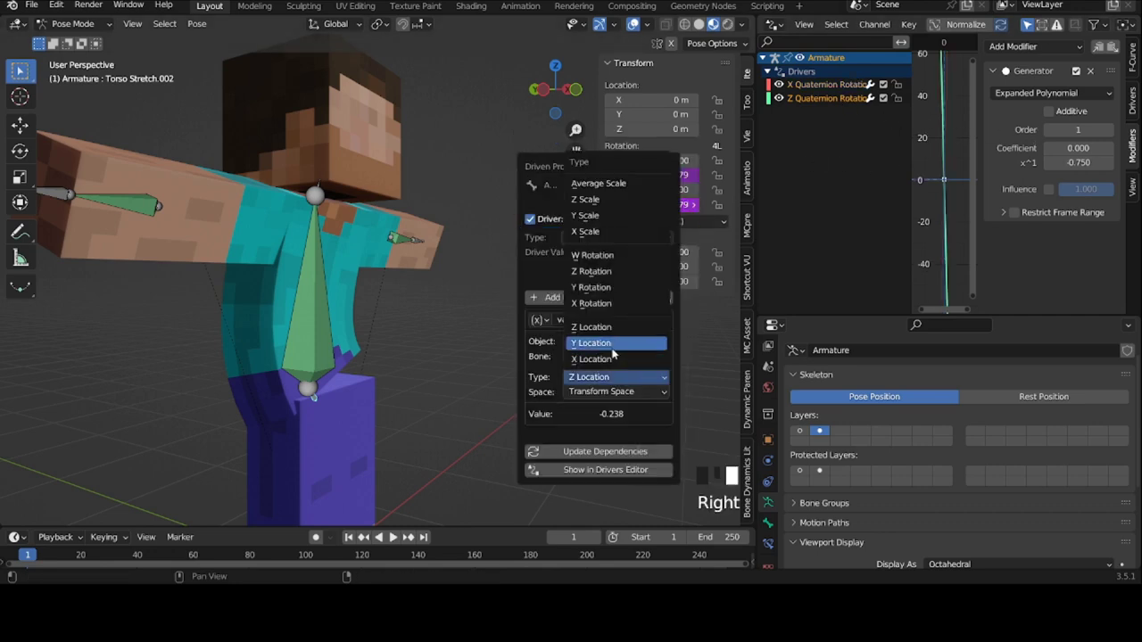
left_click(611, 359)
Change the drivers editor back to an Outliner, enlarge the viewport and properties areas, and display only the first armature layer
left_click(772, 26)
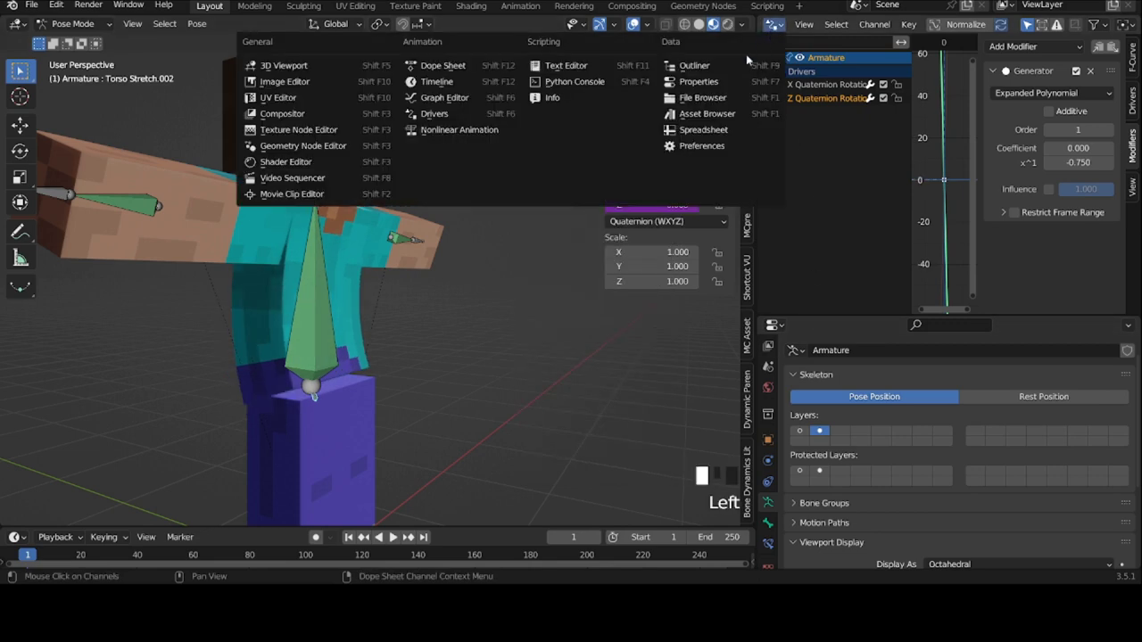
left_click(683, 65)
left_click_drag(831, 318, 858, 153)
left_click_drag(756, 114, 918, 113)
left_click_drag(948, 155, 948, 165)
middle_click_drag(303, 241, 383, 254)
left_click(957, 307)
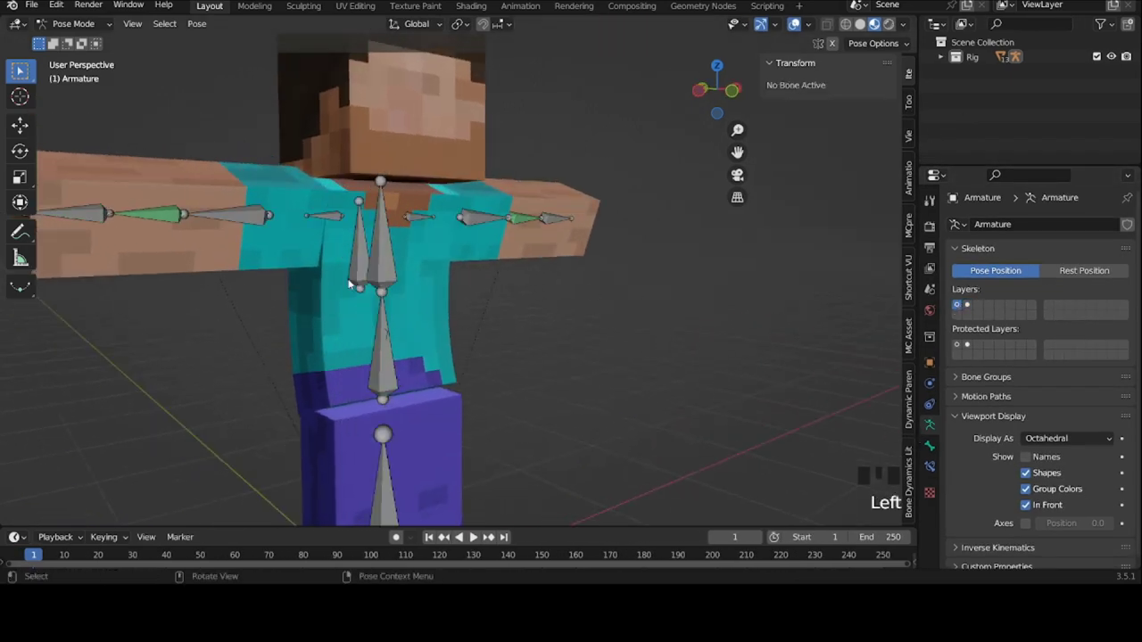
Test the torso bend by moving Torso Tweak in several directions from the front and side, clearing its location each time
left_click(353, 276)
key("alt+g")
key("g")
left_click(522, 221)
key("alt+g")
middle_click_drag(462, 251, 526, 238)
key("g")
left_click(325, 258)
key("alt+g")
key("g")
left_click(451, 268)
key("alt+g")
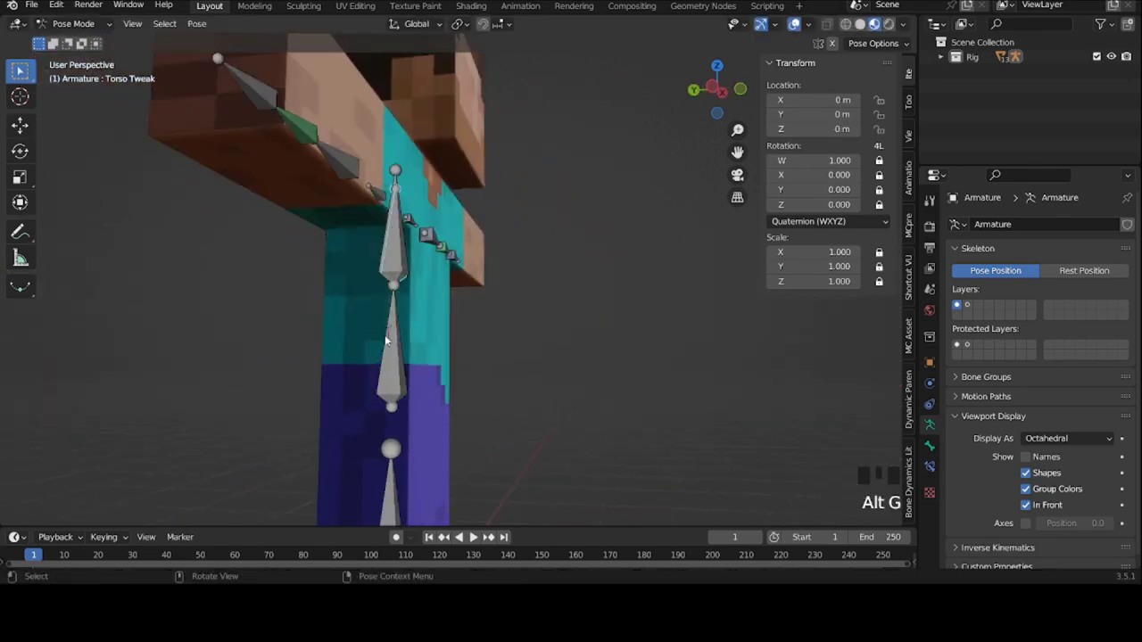
Check the forward and backward torso bend by moving Torso Tweak from the side, and reset its location
left_click(401, 254)
key("g")
left_click(357, 255)
key("alt+g")
key("g")
left_click(364, 259)
key("g")
left_click(407, 264)
key("alt+g")
left_click(403, 264)
key("g")
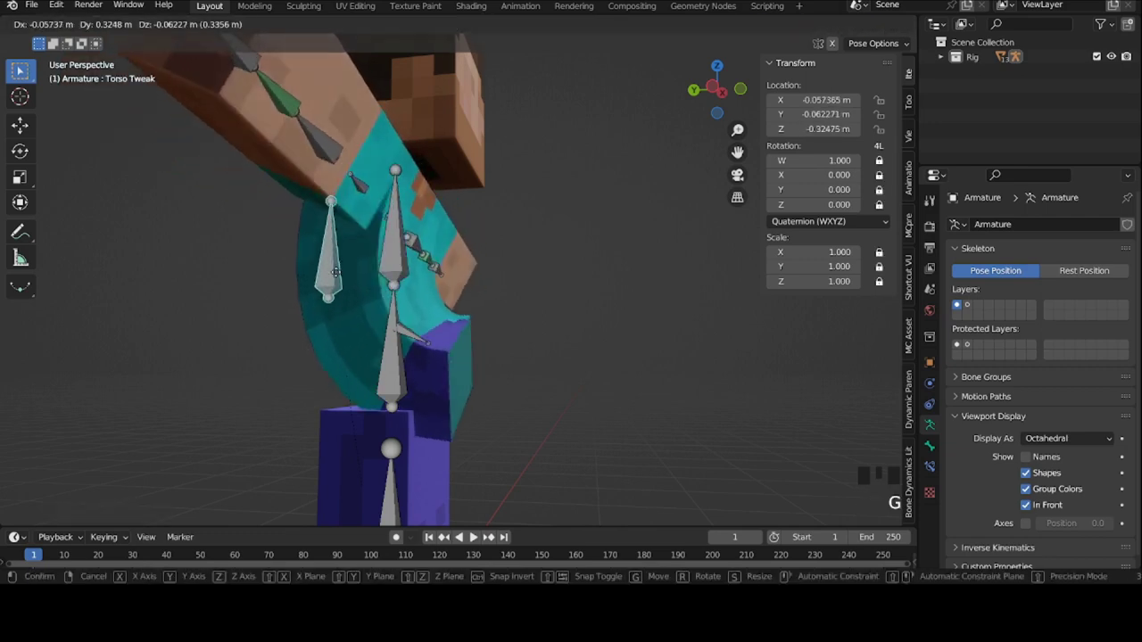
left_click(416, 264)
key("alt+g")
Select all pose bones, clear their rotations, and frame the character in front view
key("a")
key("alt+r")
scroll(508, 224, "down", 4)
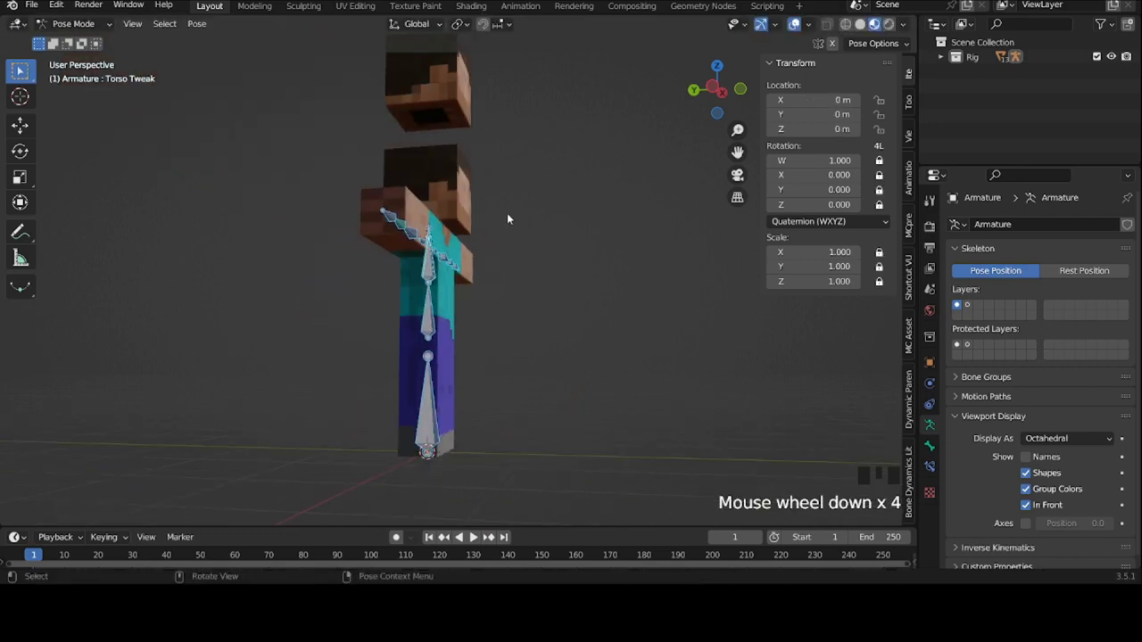
left_click(740, 89)
scroll(719, 152, "up", 2)
scroll(731, 165, "up", 1)
left_click_drag(737, 151, 712, 202)
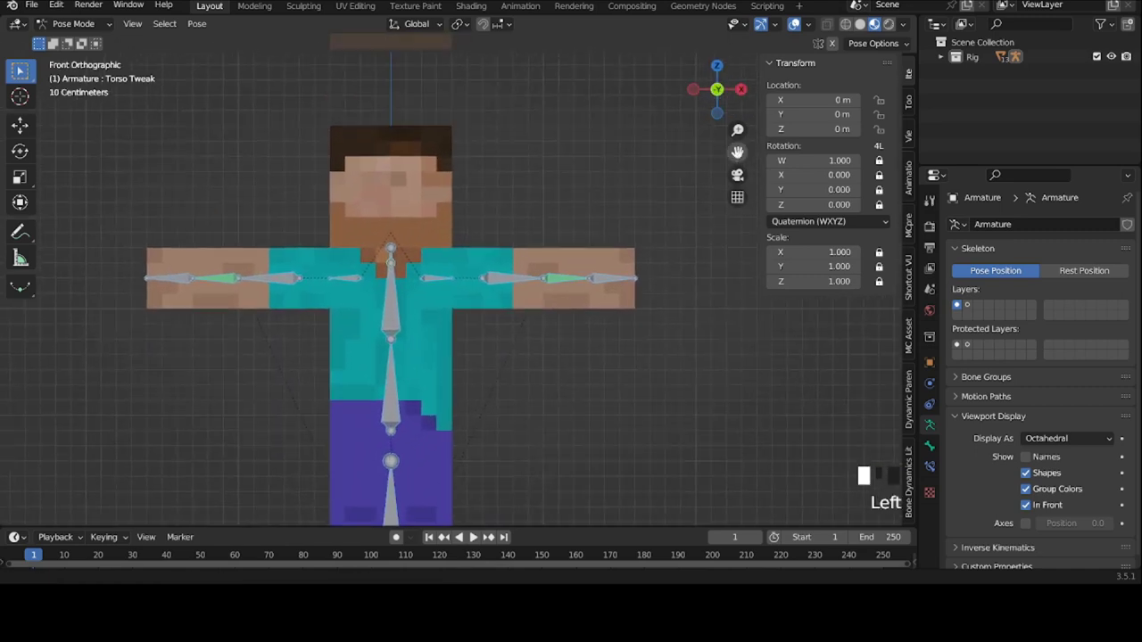
scroll(559, 230, "up", 2)
key("ctrl+Tab")
key("Tab")
key("Tab")
key("ctrl+Tab")
left_click(530, 419)
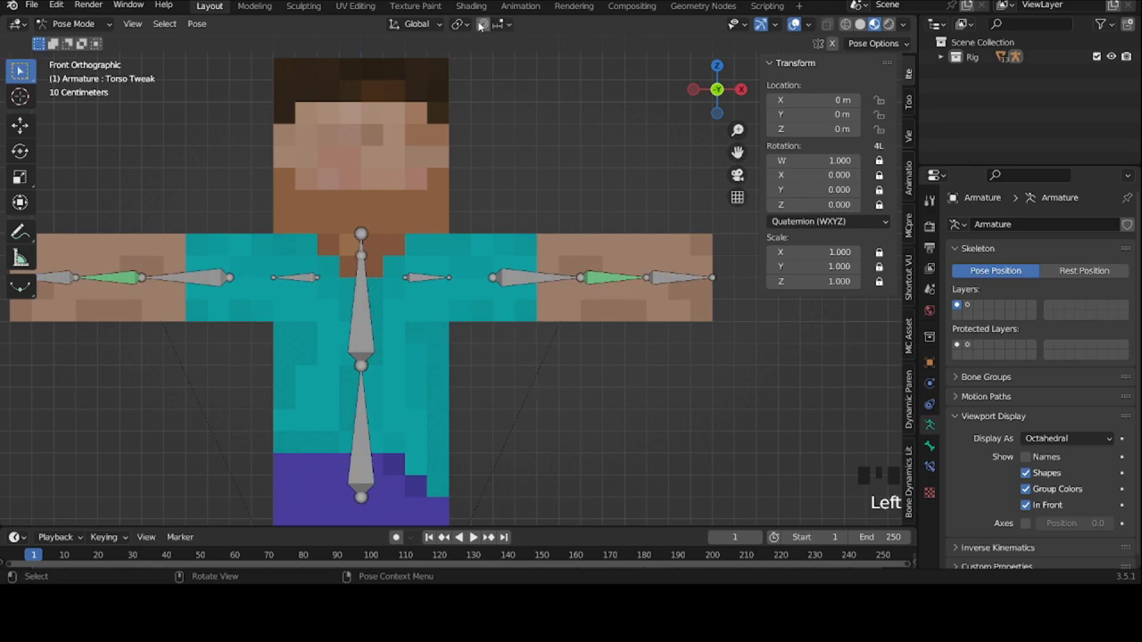
Duplicate the Chest bone in Edit Mode with snapping on, placing the copy at Y -0.2 m in front of the torso
left_click(364, 268)
key("Tab")
middle_click_drag(375, 214, 420, 116)
left_click(710, 111)
key("shift+d")
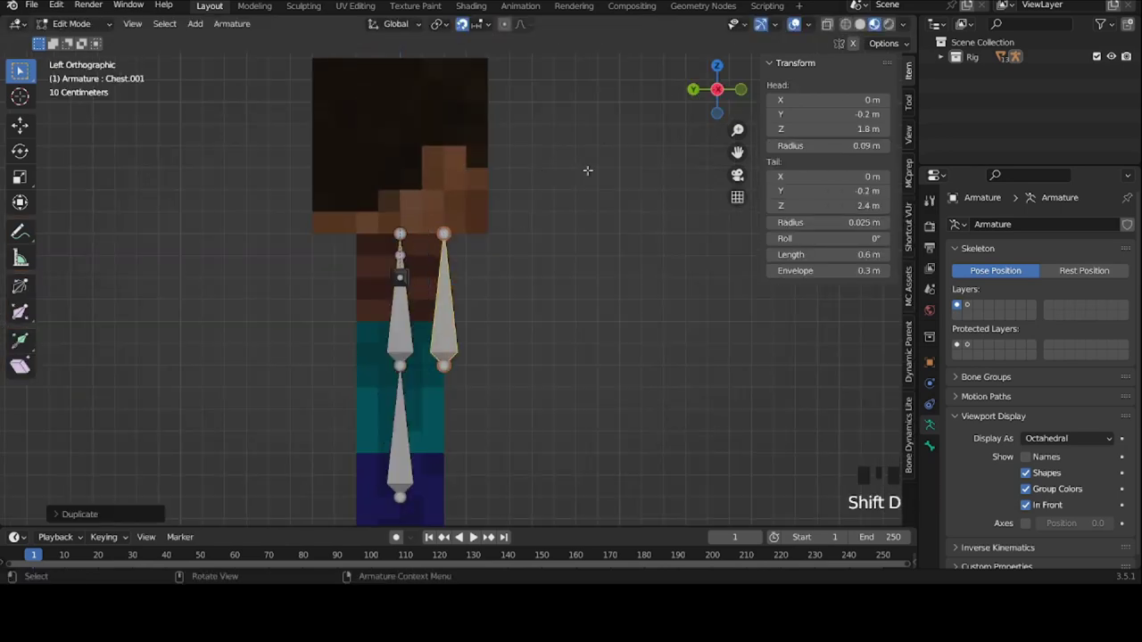
Lower the duplicated bone's tail to Z 1.9 m so the bone is 0.1 m long
left_click(459, 230)
key("g")
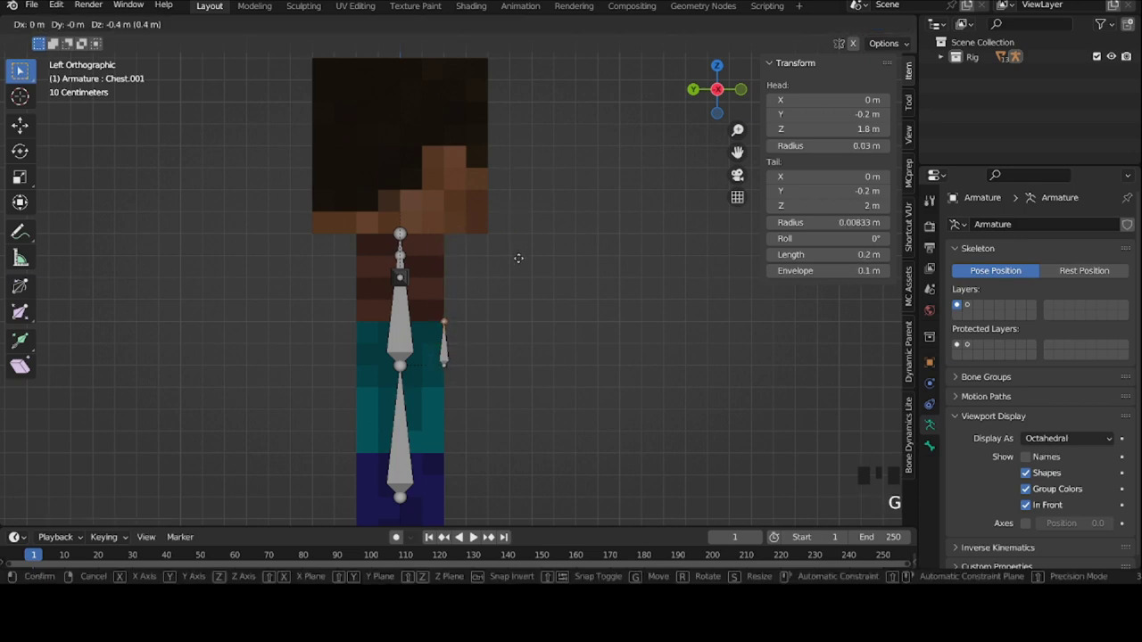
left_click(519, 257)
key("g")
left_click(448, 350)
key("g")
left_click(447, 357)
left_click(445, 357)
Rename the duplicated chest bone as Breathe
left_click(930, 446)
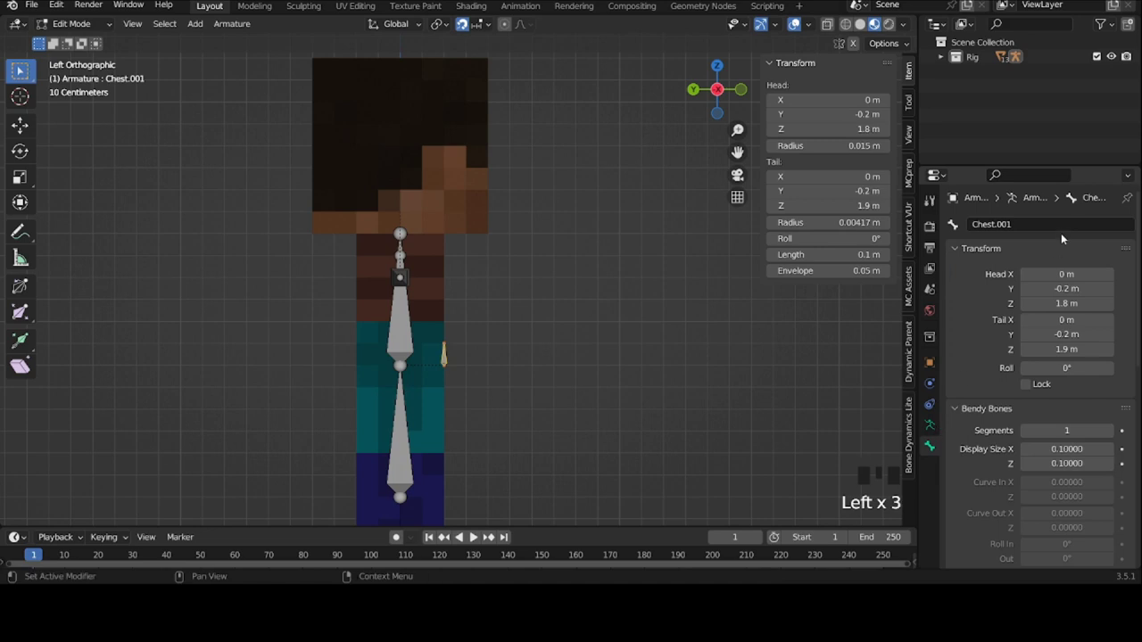
left_click(1062, 225)
type("Breathe")
key("Return")
Move the Breathe bone up 0.2 m so its head sits at Z 2 m
key("g")
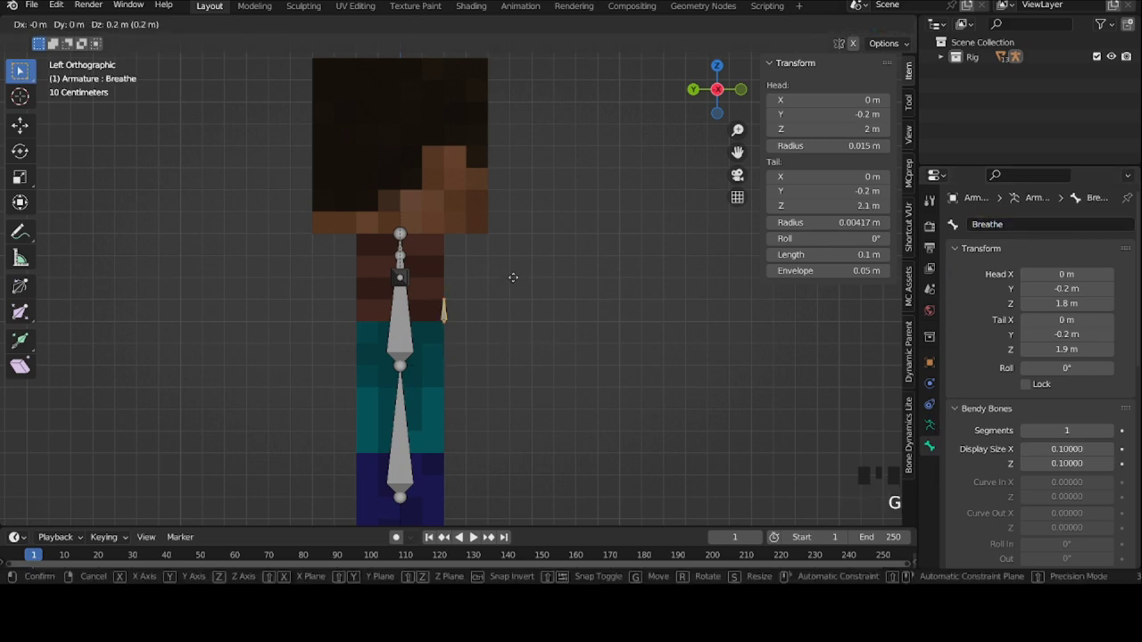
middle_click_drag(513, 277, 632, 178)
left_click(631, 178)
key("g")
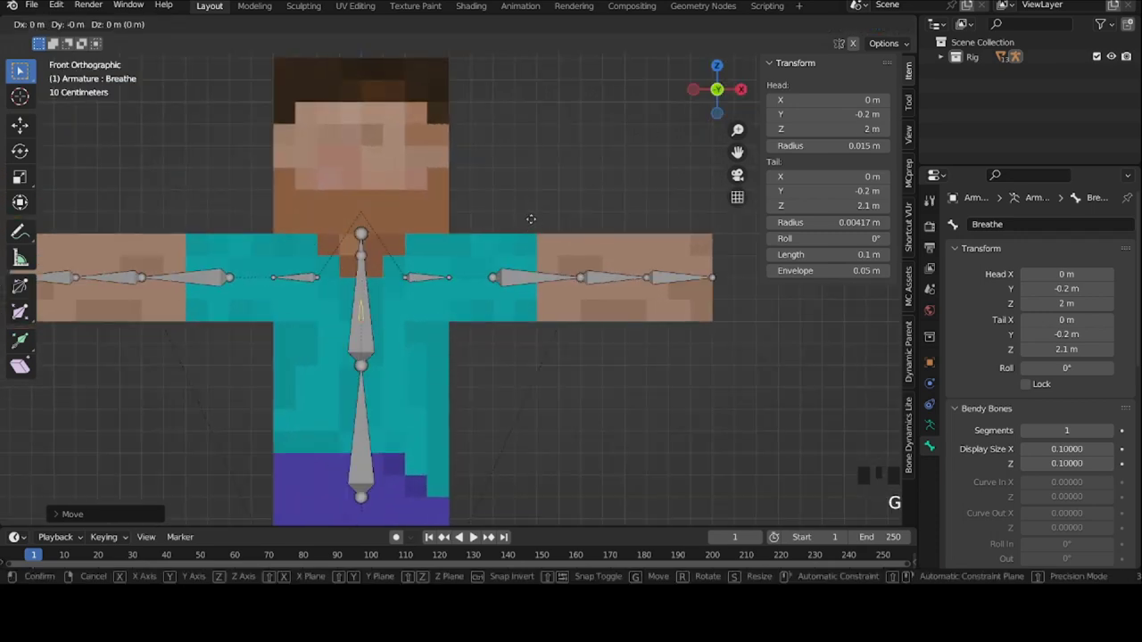
middle_click_drag(532, 222, 487, 227)
Show both armature layers and parent the Breathe bone to Torso Stretch.001
left_click(350, 234, "shift")
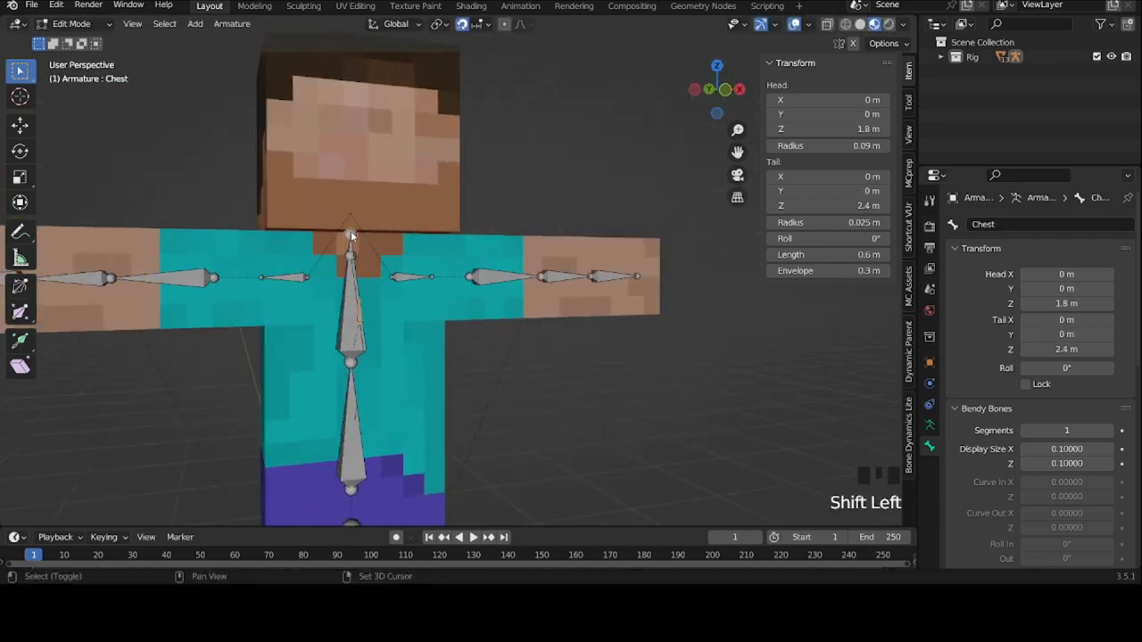
key("ctrl+z")
left_click(929, 424)
left_click(963, 302, "shift")
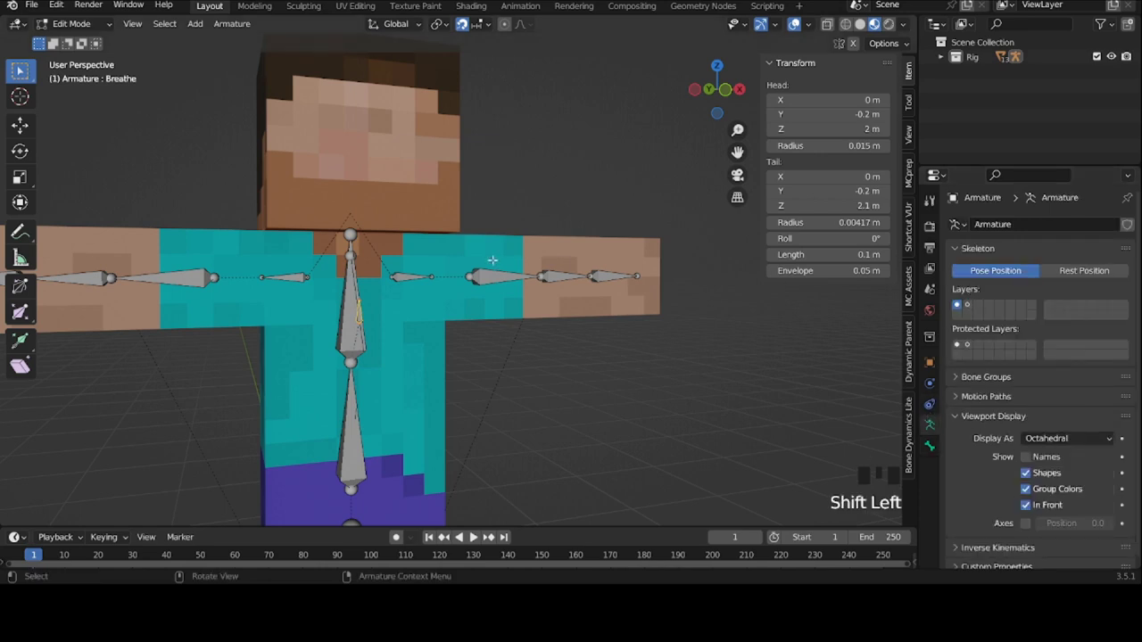
left_click(971, 308, "shift")
left_click(350, 214, "shift")
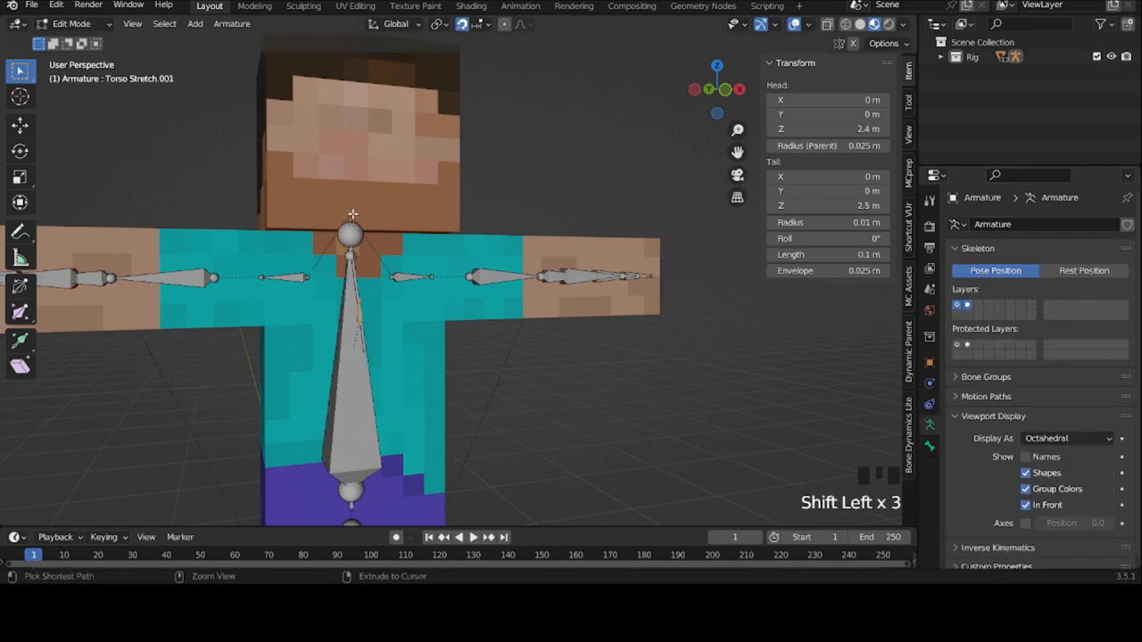
key("ctrl+p")
left_click(353, 214)
Test-rotate Torso Stretch.001 in Pose Mode, clear its rotation, and display only the first armature layer again
key("Tab")
left_click(348, 213)
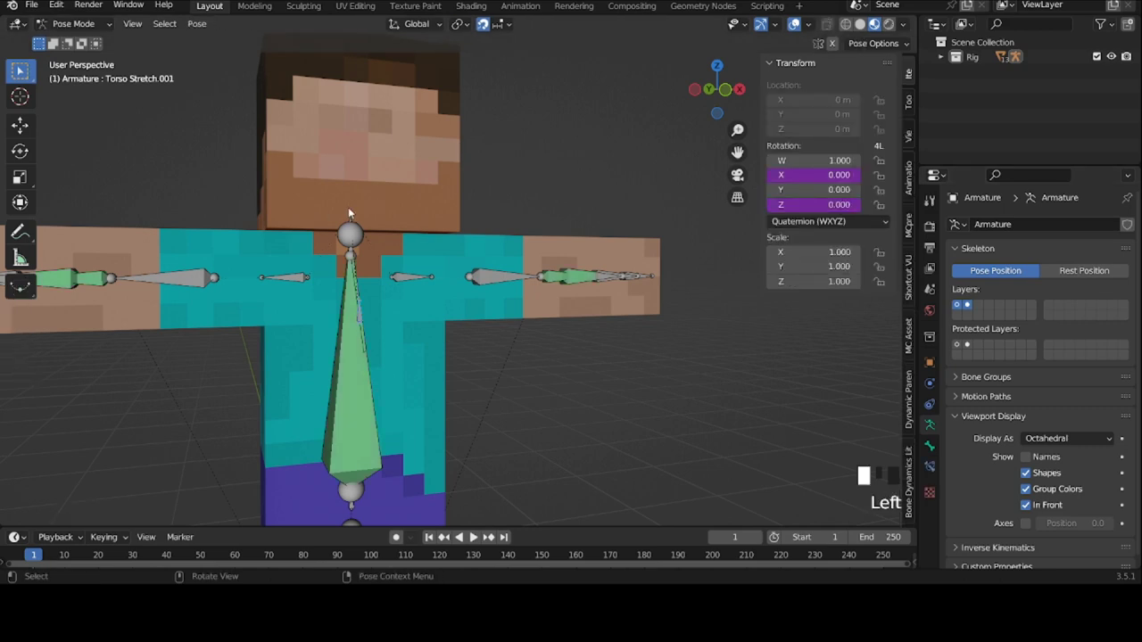
key("r")
left_click(468, 223)
key("alt+r")
left_click(958, 306)
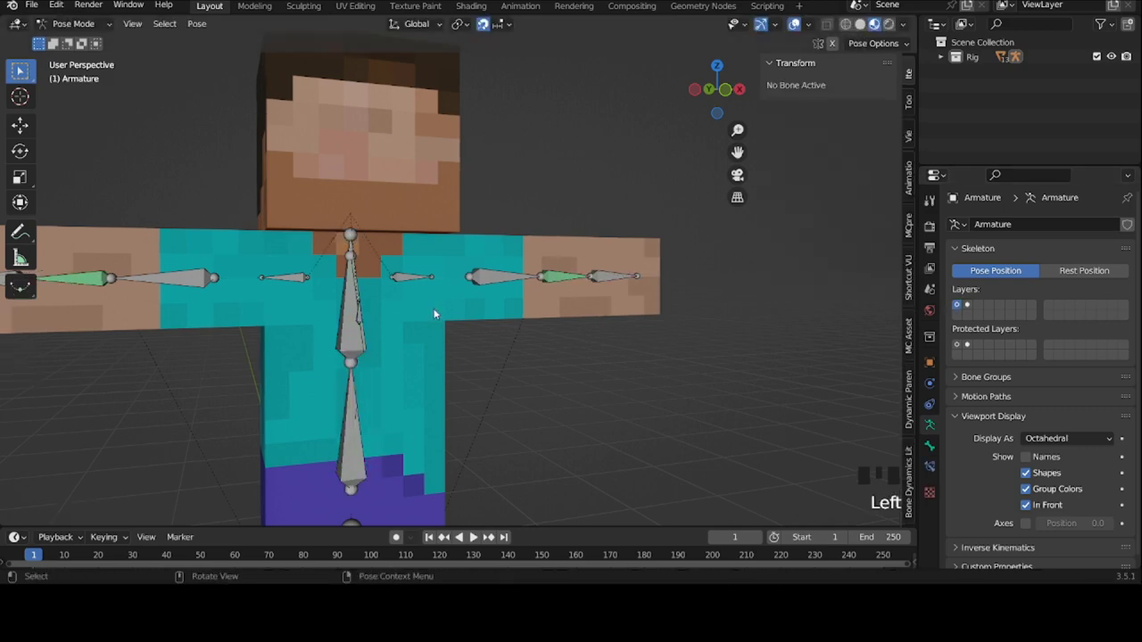
Move Torso Tweak to check that the Breathe bone follows the torso, clearing its location after each test
left_click(357, 339)
middle_click_drag(357, 339, 455, 337)
key("g")
left_click(464, 303)
key("alt+g")
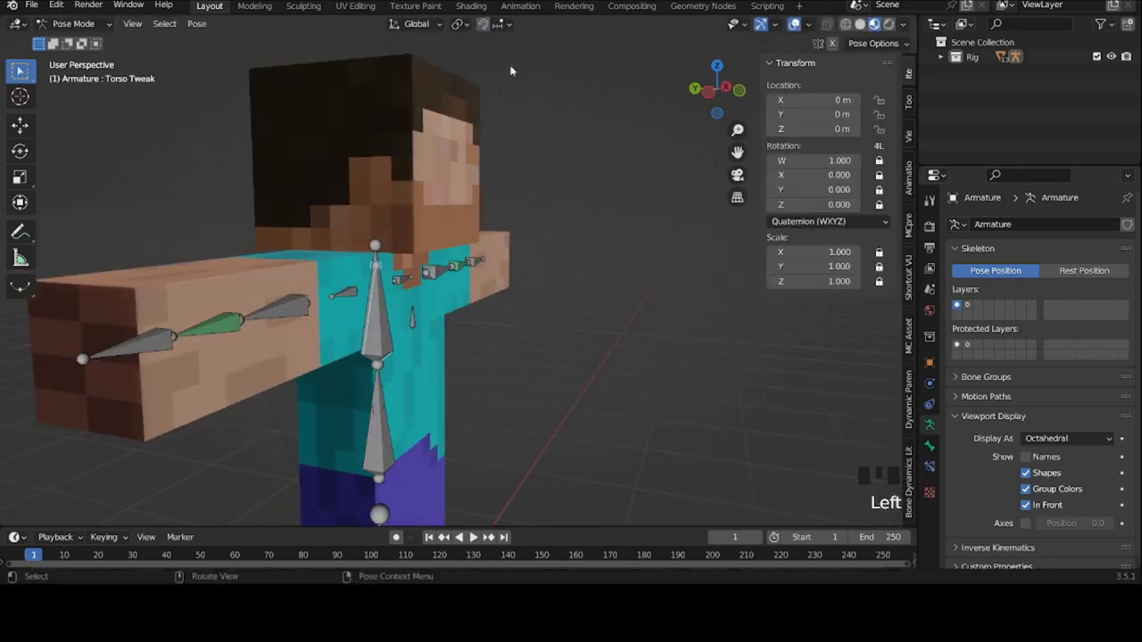
key("g")
left_click(508, 398)
key("alt+g")
Lock all of the Breathe bone's transforms except Y location, then test its movement and clear its location
left_click(420, 322)
left_click_drag(879, 160, 873, 290)
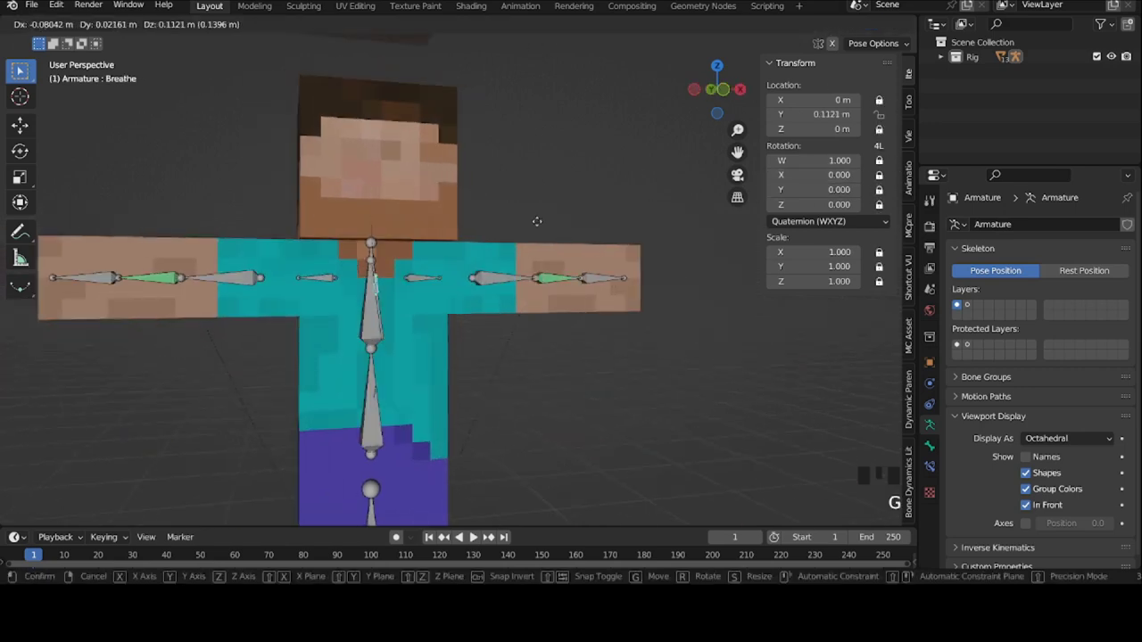
key("alt+g")
Add a Limit Location constraint to Breathe with all minimum and maximum axes and Affect Transform enabled
left_click(931, 470)
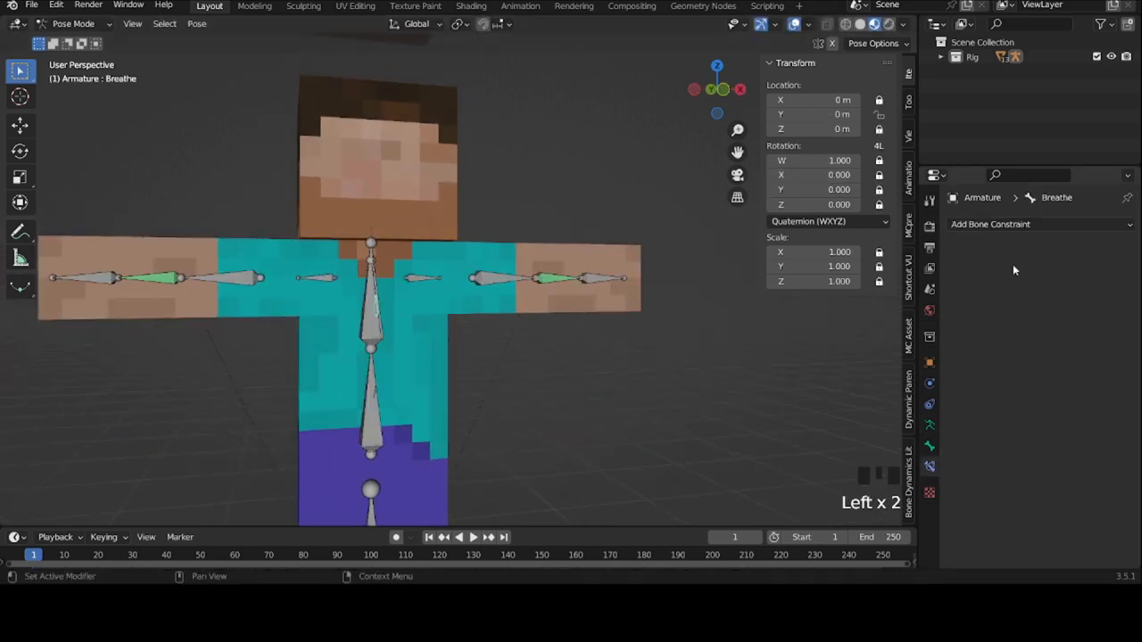
left_click(981, 225)
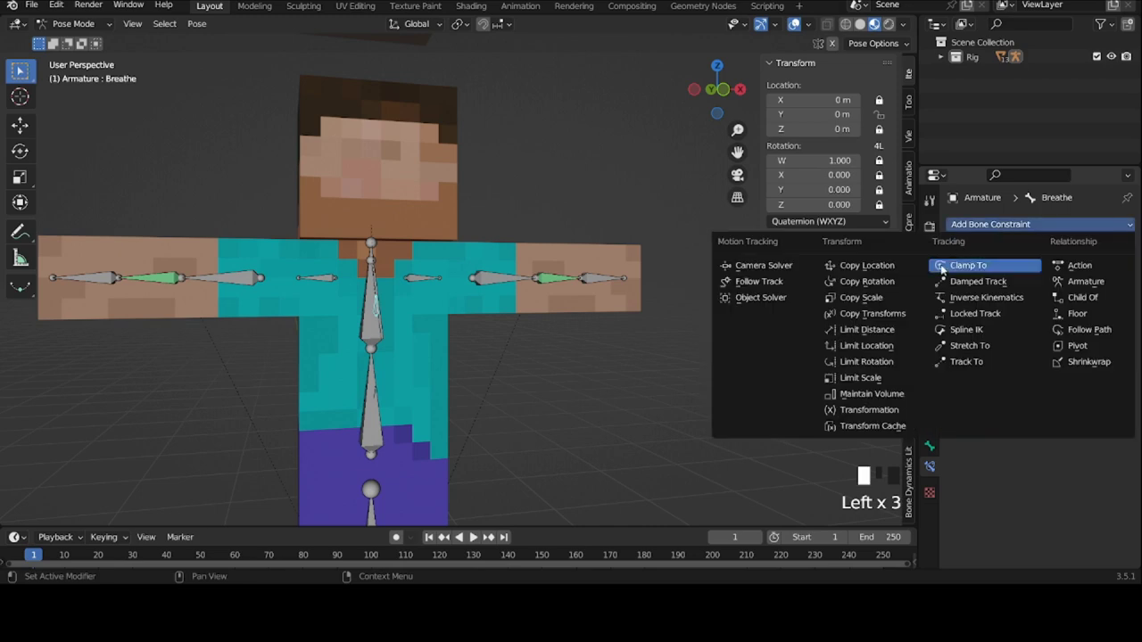
left_click(885, 355)
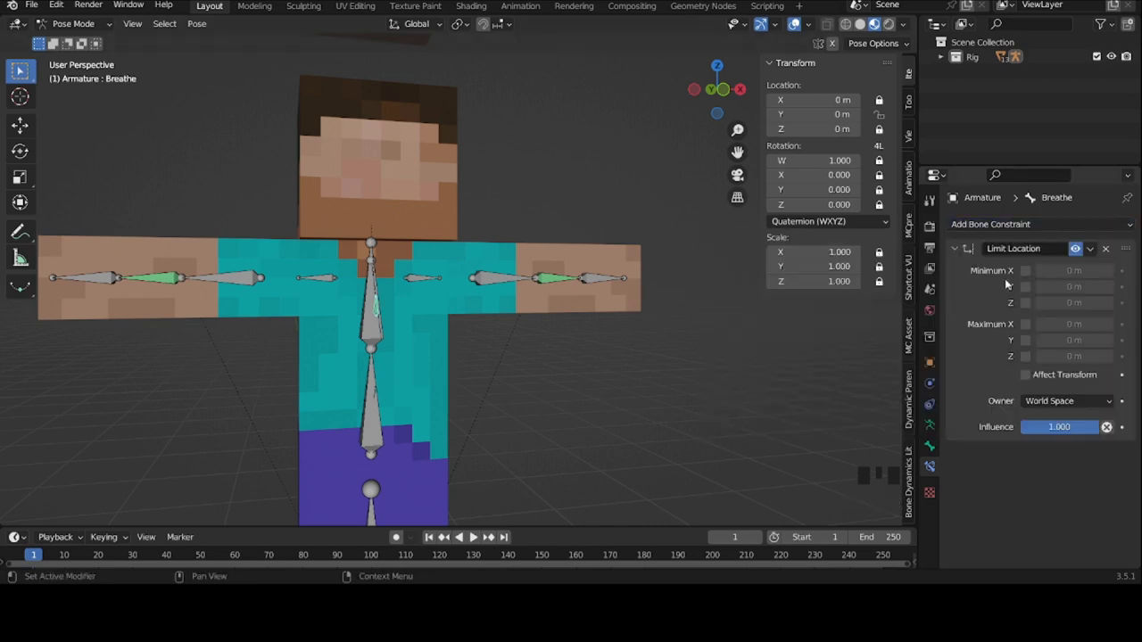
left_click_drag(1025, 270, 1026, 376)
left_click_drag(1026, 303, 1026, 346)
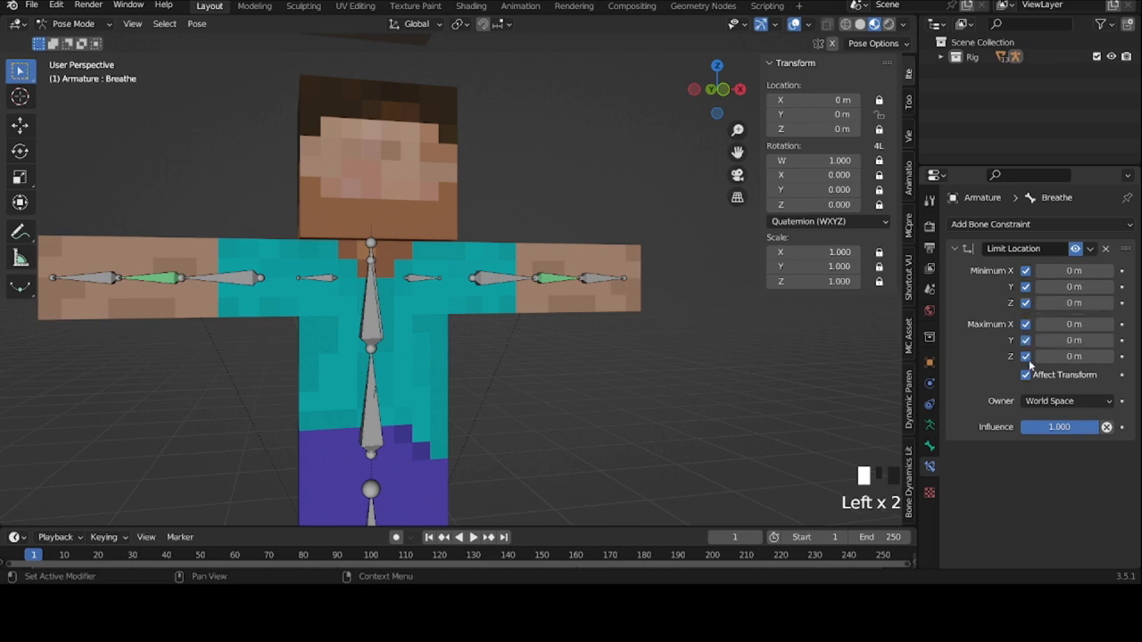
Change the Limit Location constraint's owner space and adjust its Minimum Y and Maximum Y limits
left_click(1043, 400)
left_click(1051, 491)
left_click(1040, 287)
left_click(1040, 287)
left_click(1110, 339)
left_click(1109, 340)
left_click(1109, 340)
left_click(966, 247)
Move the Breathe bone to test its location limits and undo the move
scroll(374, 308, "up", 3)
key("g")
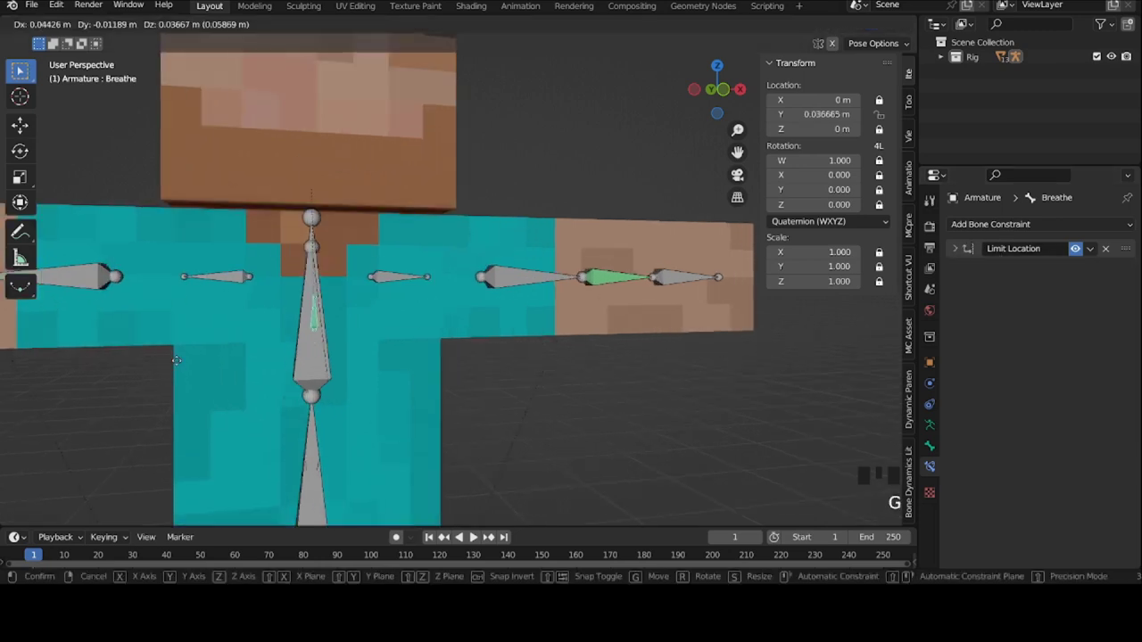
left_click(371, 321)
key("ctrl+z")
Leave Pose Mode, inspect the Body Overlayer mesh, and delete that object
key("ctrl+Tab")
left_click(416, 337)
key("Tab")
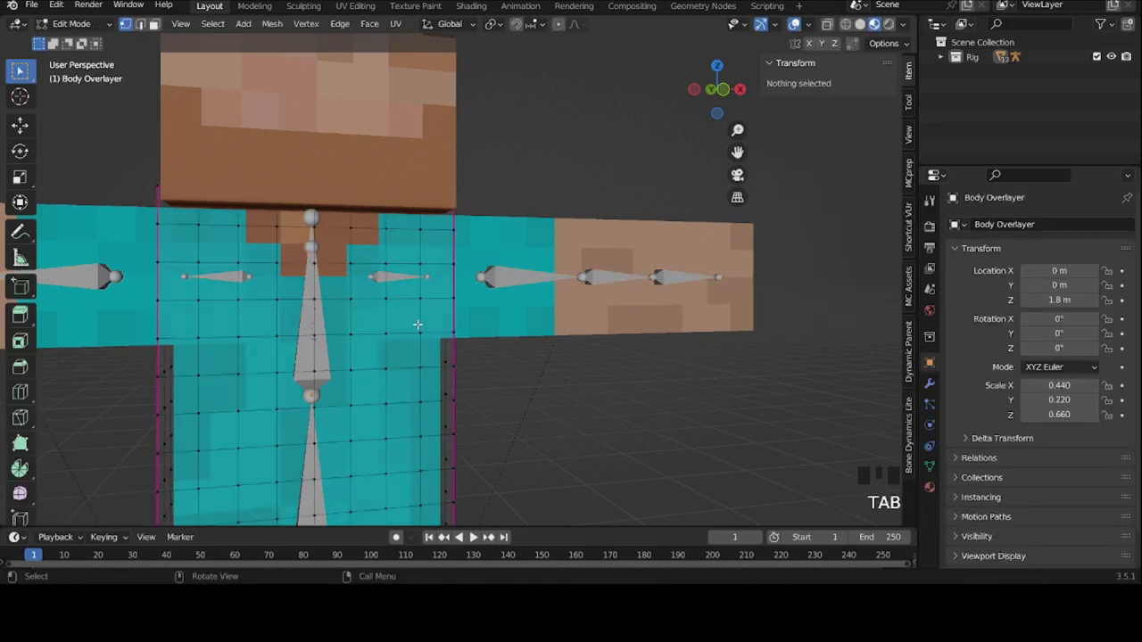
key("Tab")
key("x")
left_click(425, 340)
Add a Basis shape key and a second shape key named Breathe to the Body mesh
left_click(420, 323)
key("Tab")
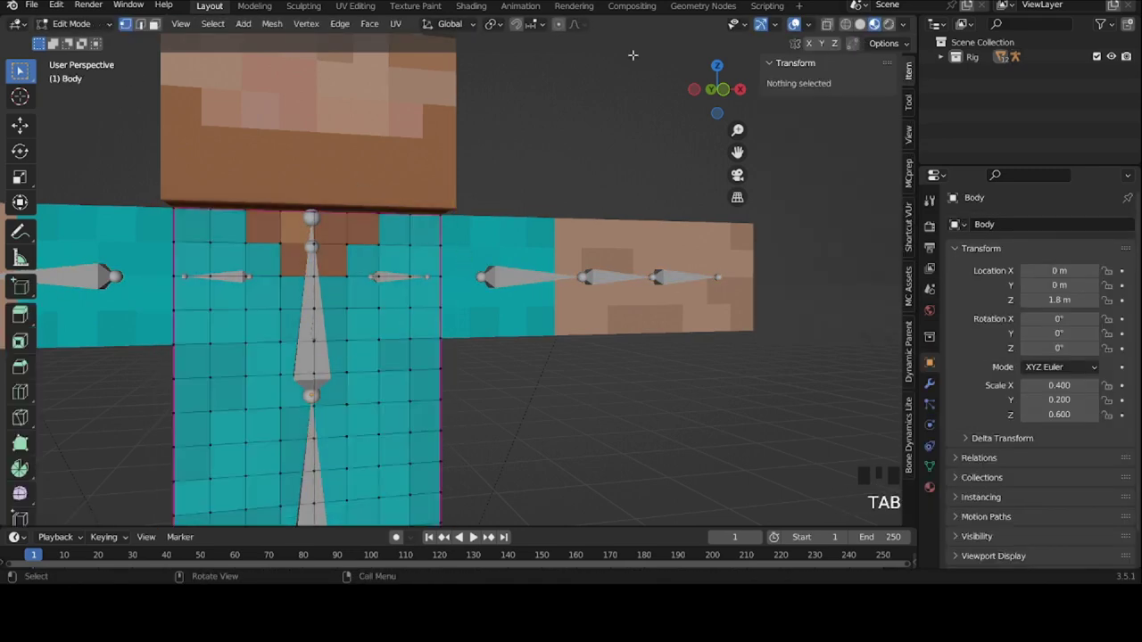
left_click(929, 465)
key("Tab")
double_click(1121, 412)
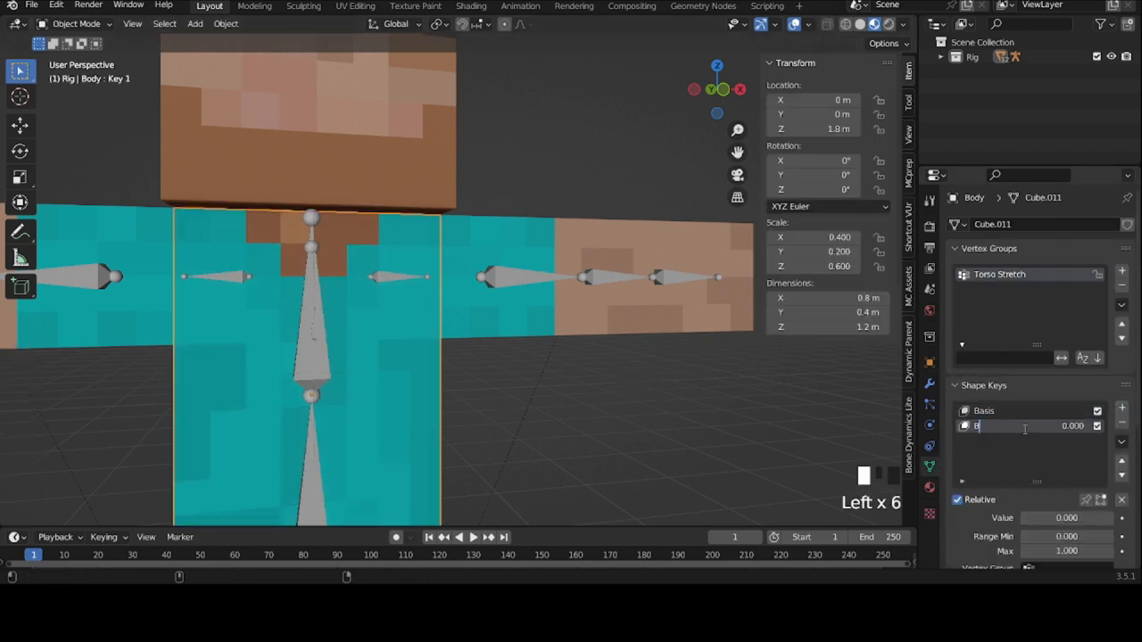
key("Return")
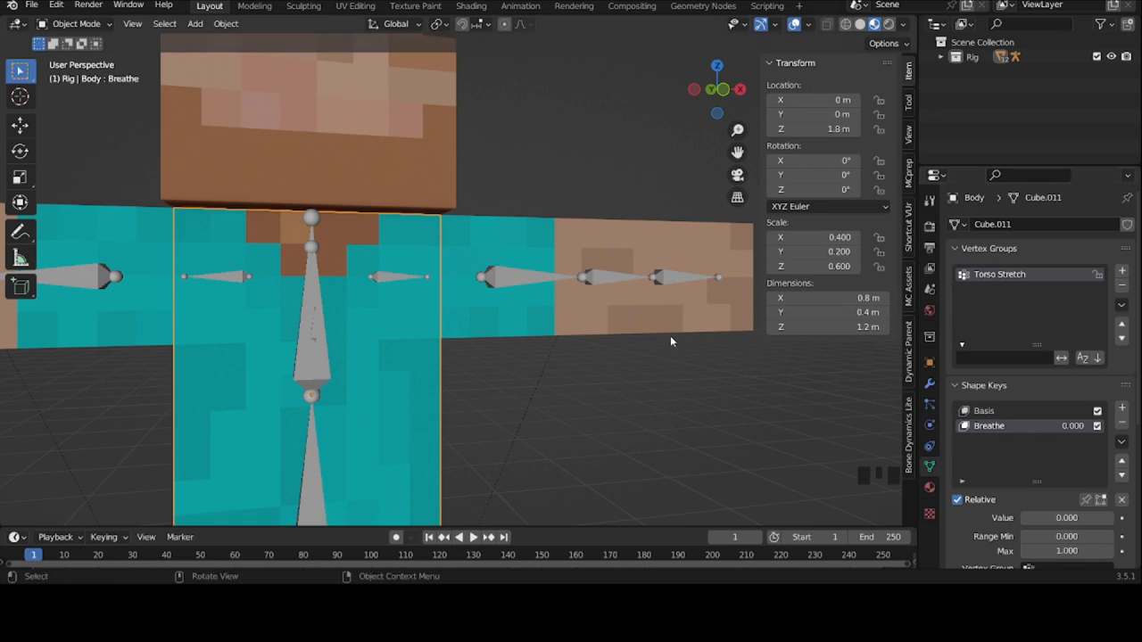
Set the Breathe shape key's Range Min to -1
left_click(1066, 536)
type("-1")
key("Return")
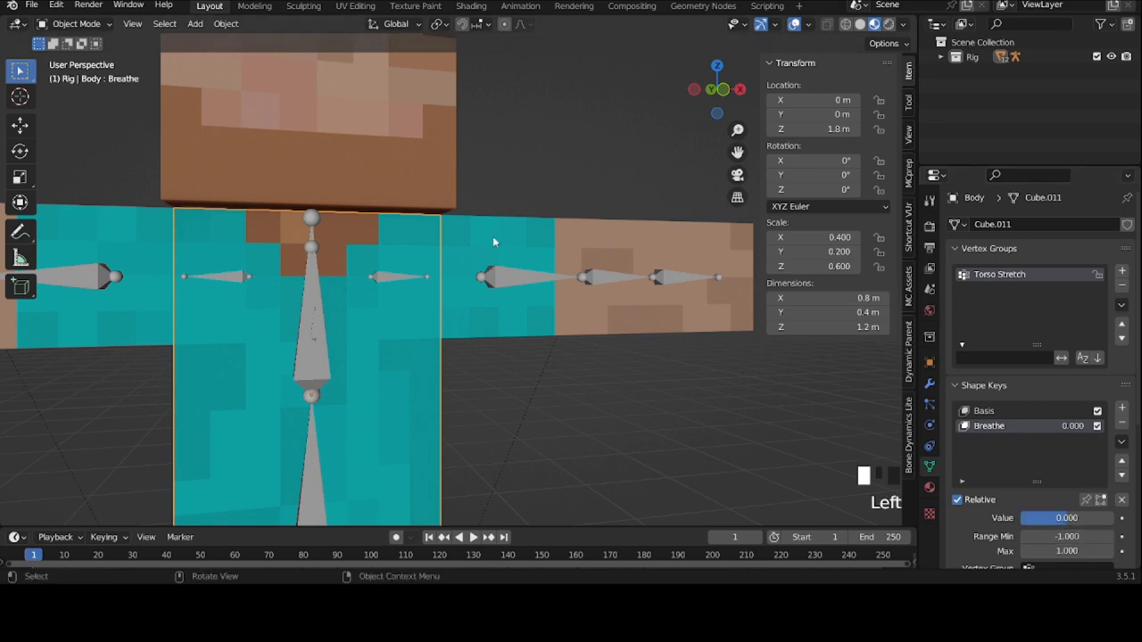
Edit the Body mesh in front view with proportional editing on and select the front vertex row at local Z 0.33333 m
key("Tab")
left_click(717, 89)
left_click(825, 25)
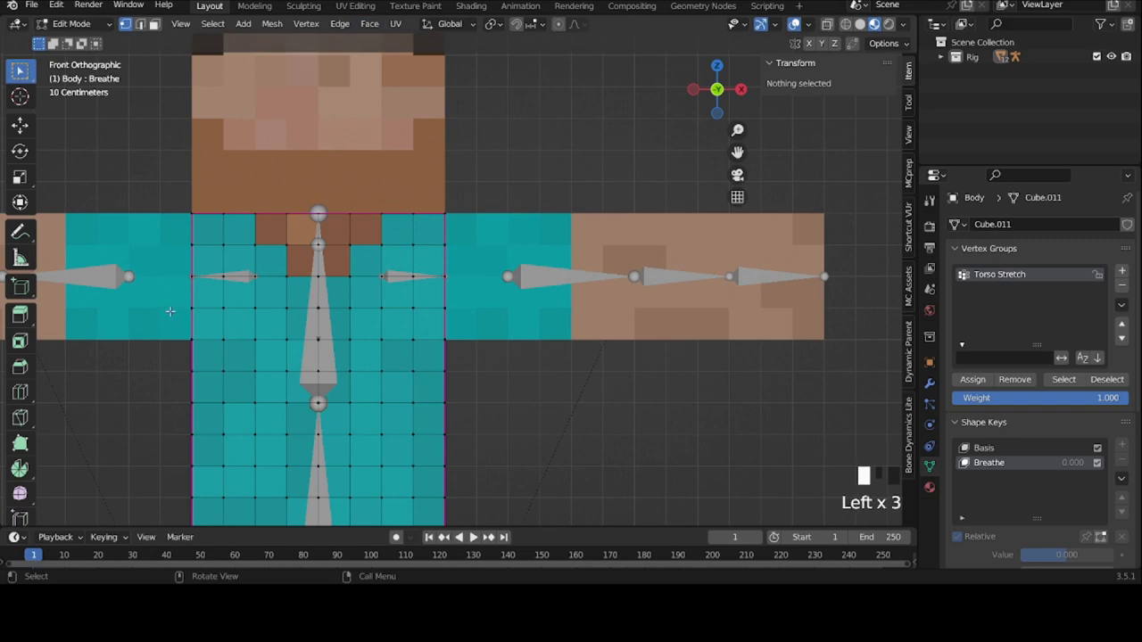
left_click_drag(170, 311, 542, 359)
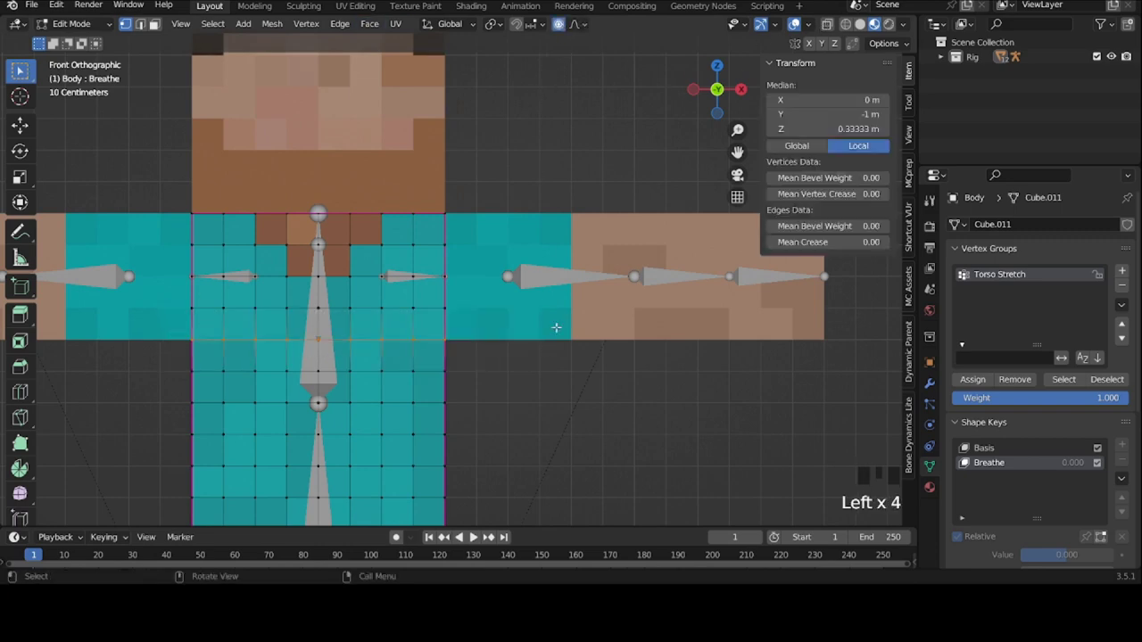
Try scaling the selected chest row to about 1.11 with a proportional size of about 0.56, and undo it
key("s")
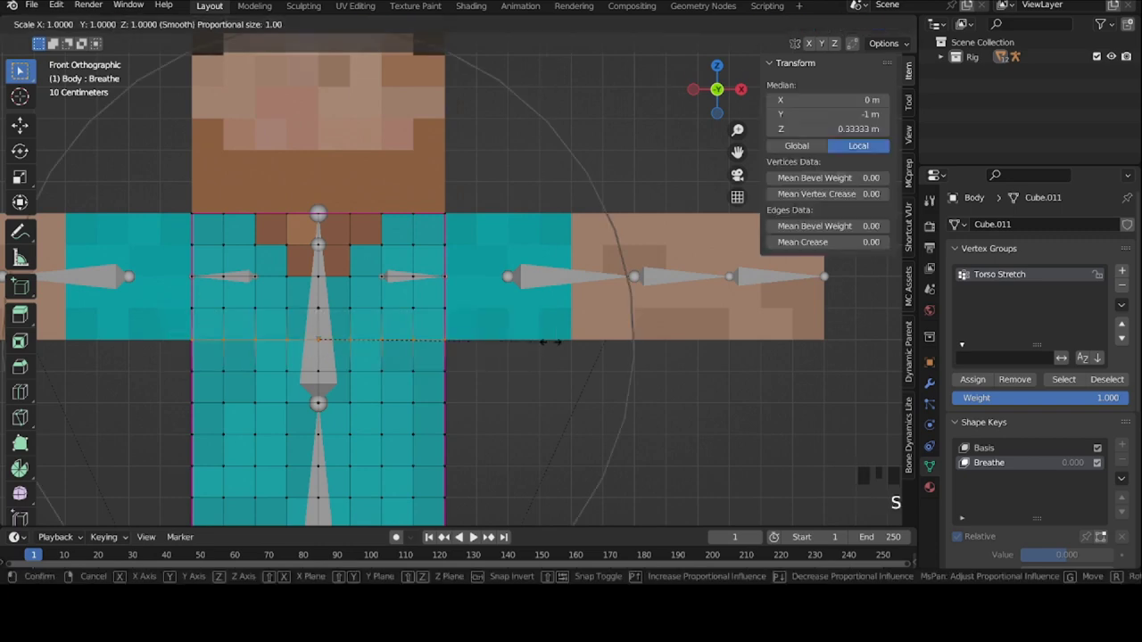
scroll(578, 338, "up", 7)
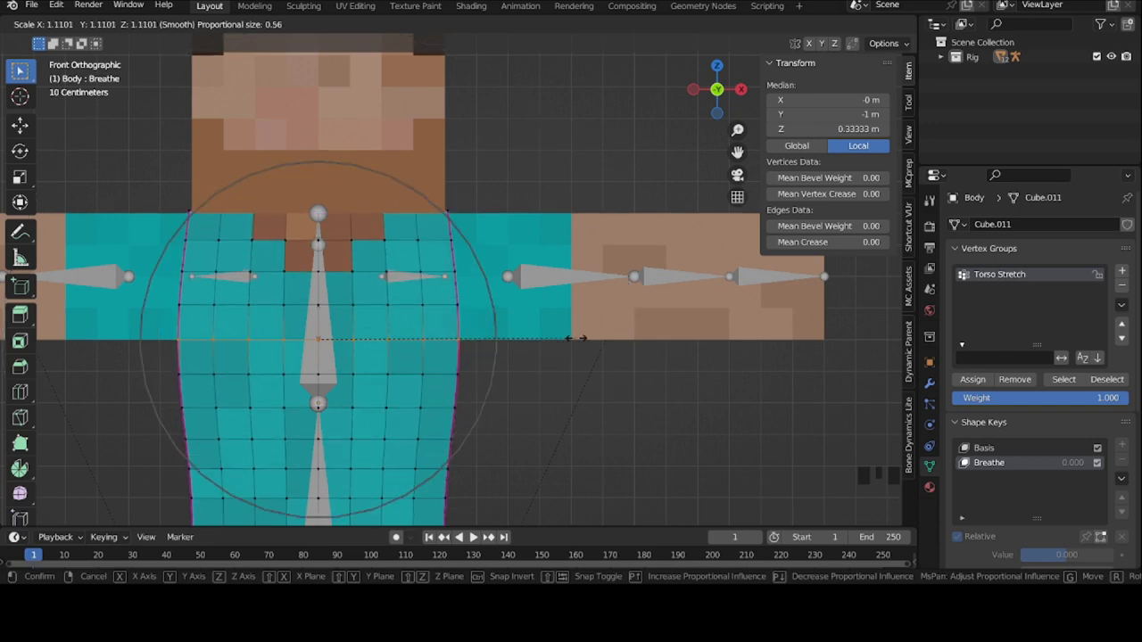
left_click(564, 337)
key("ctrl+z")
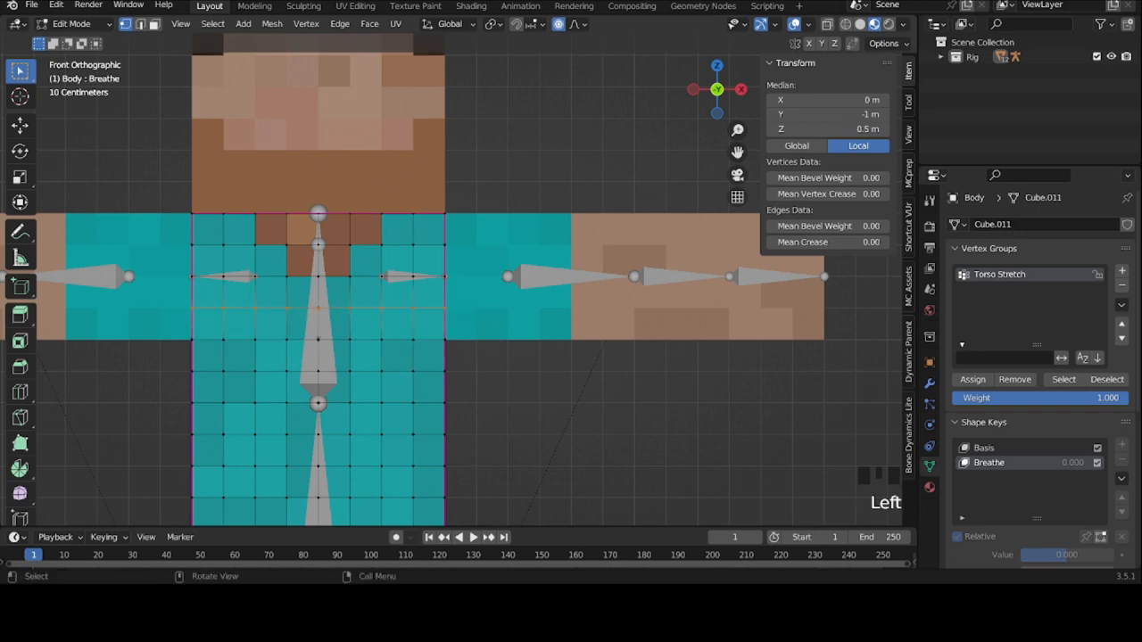
Try scaling the selected front chest row to 1.1 with a proportional size of about 0.47, preview the Breathe shape key, and undo it
key("s")
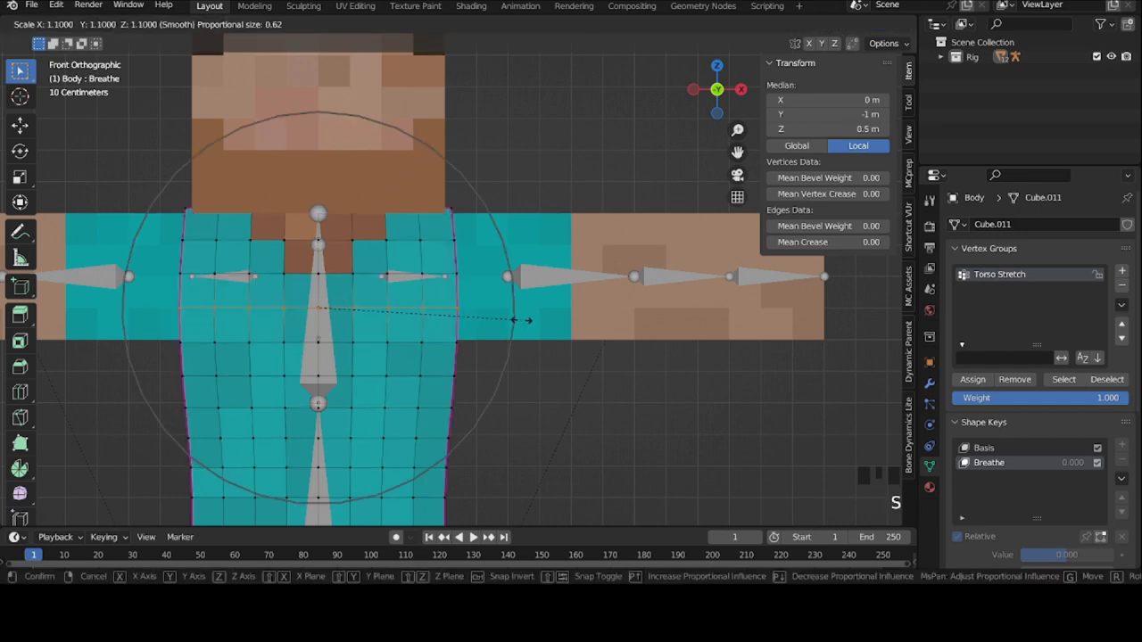
scroll(520, 319, "up", 3)
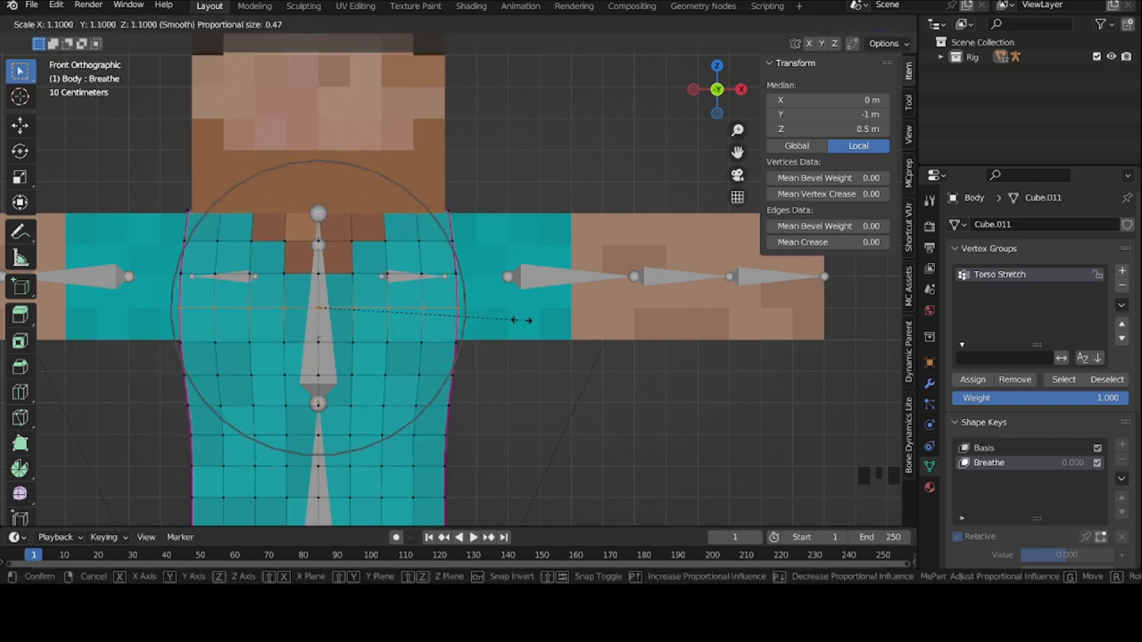
left_click(522, 319)
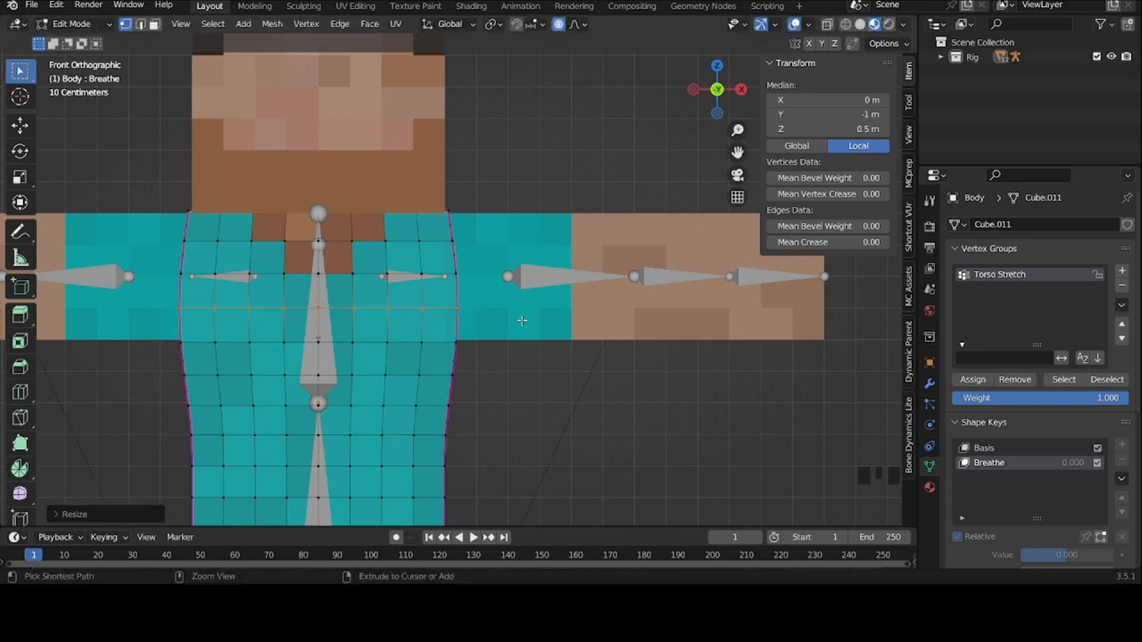
key("Tab")
middle_click_drag(503, 328, 557, 312)
mouse_move(1036, 518)
left_mouse_down()
mouse_move(1112, 518)
mouse_move(1057, 518)
left_mouse_up()
middle_click_drag(436, 341, 487, 329)
key("ctrl+z")
key("ctrl+z")
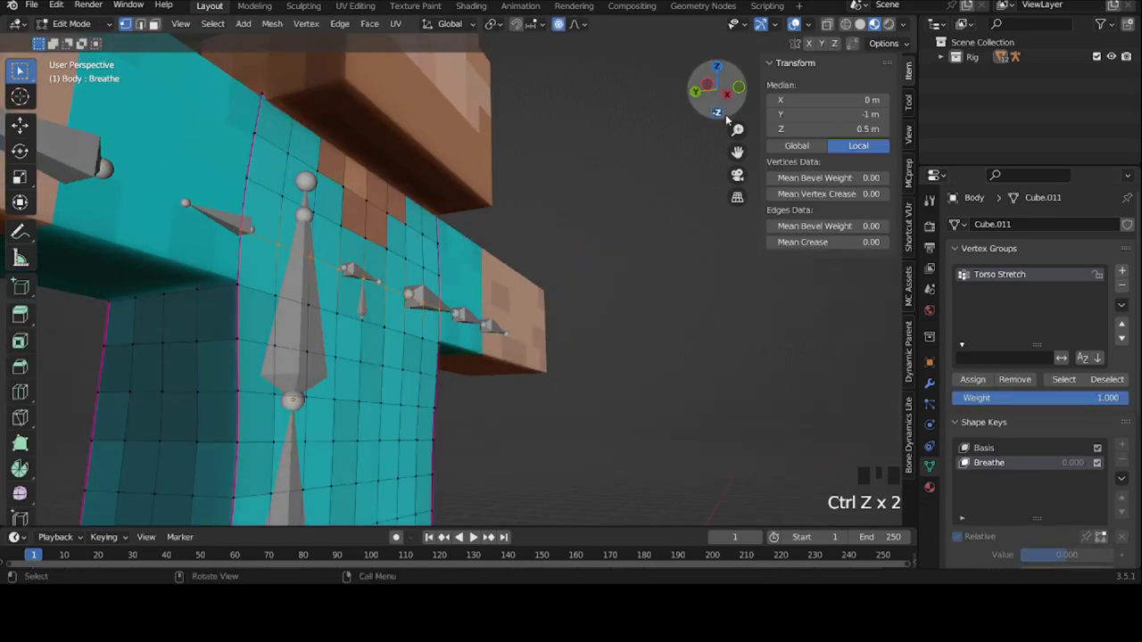
key("ctrl+z")
With X-ray enabled in front view, select the chest row through the whole body and scale it to 1.1 with proportional size about 0.47
left_click(739, 87)
left_click(827, 24)
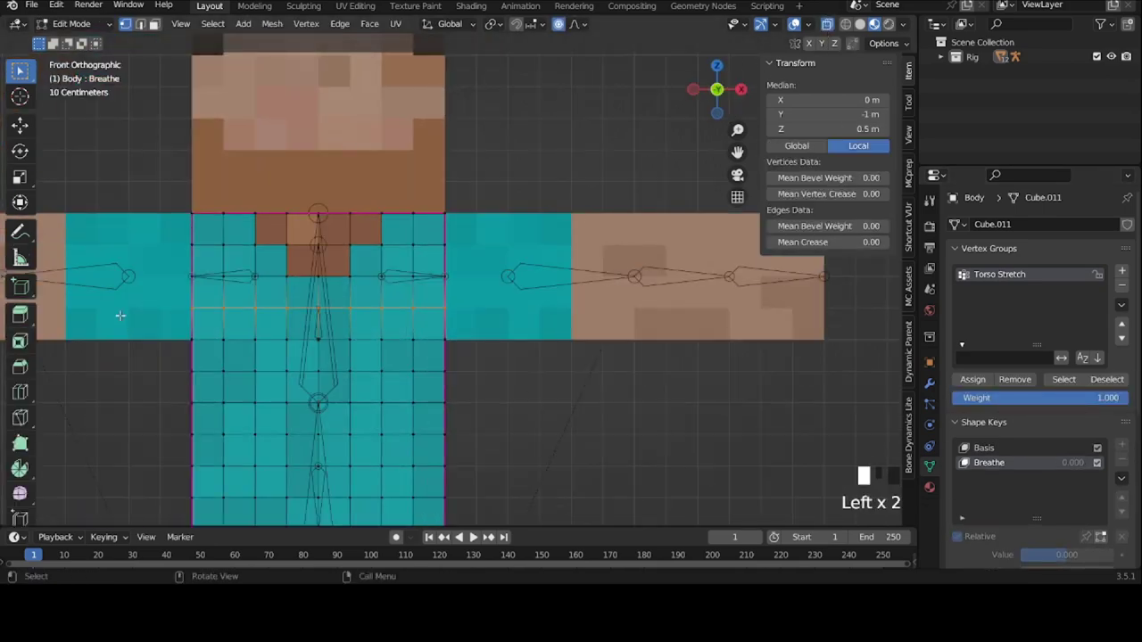
left_click(187, 308)
key("s")
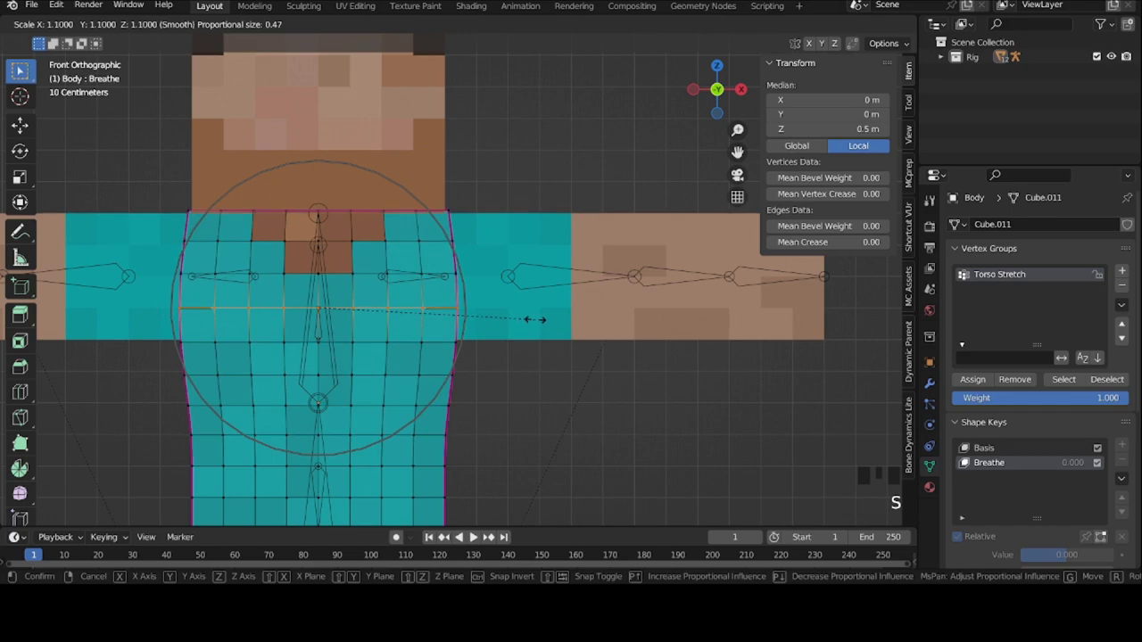
right_click(535, 319)
key("Tab")
Preview the Breathe shape key on the Body mesh, and add a driver to its value with the expression var
left_click(319, 324)
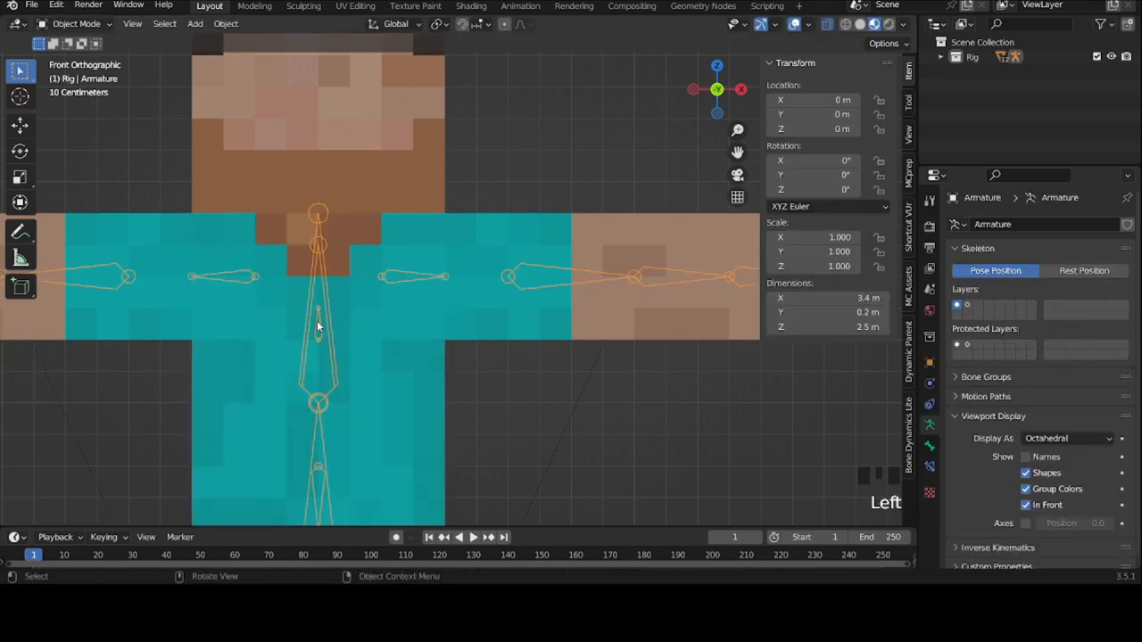
key("ctrl+Tab")
key("ctrl+Tab")
left_click(415, 345)
middle_click_drag(416, 345, 524, 314)
mouse_move(1064, 518)
left_mouse_down()
mouse_move(1113, 518)
mouse_move(1054, 517)
mouse_move(1114, 517)
mouse_move(1020, 518)
mouse_move(1113, 517)
mouse_move(1086, 517)
left_mouse_up()
right_click(1056, 515)
left_click(1002, 399)
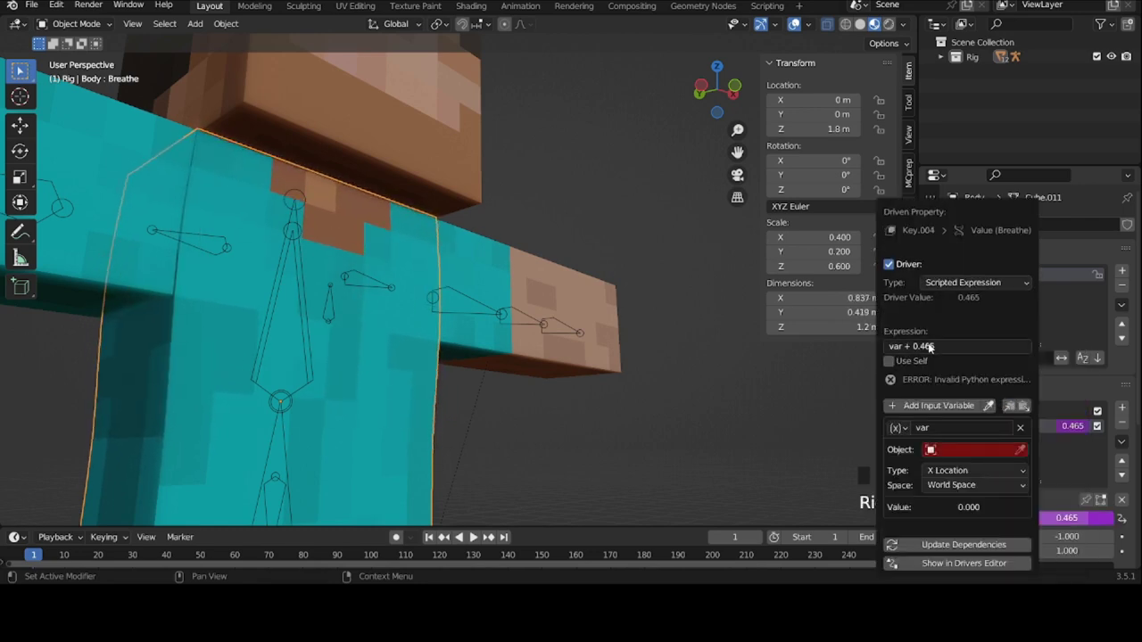
key("Return")
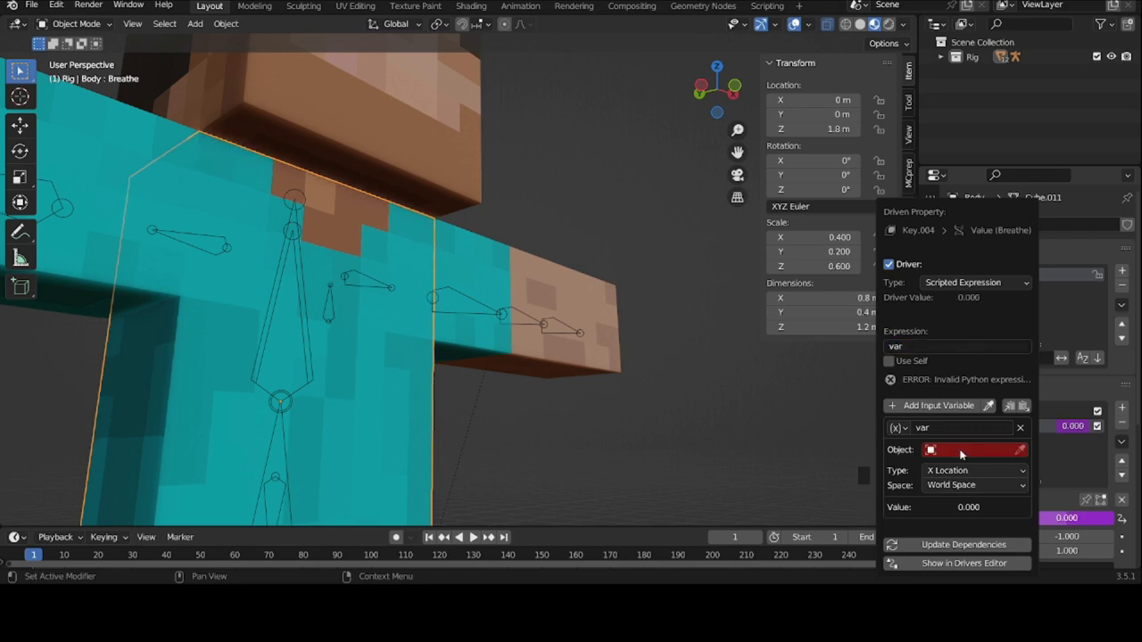
Point the driver variable at the Armature's Breathe bone in Local Space
left_click(961, 450)
left_click(963, 326)
left_click(972, 484)
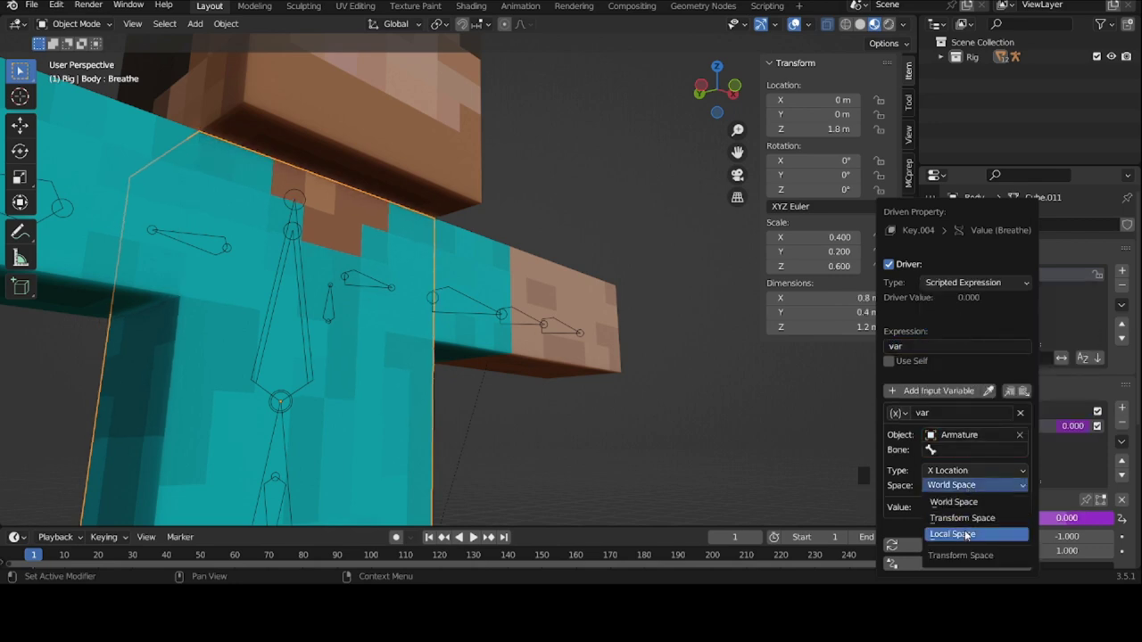
left_click(959, 533)
left_click(964, 450)
type("brea")
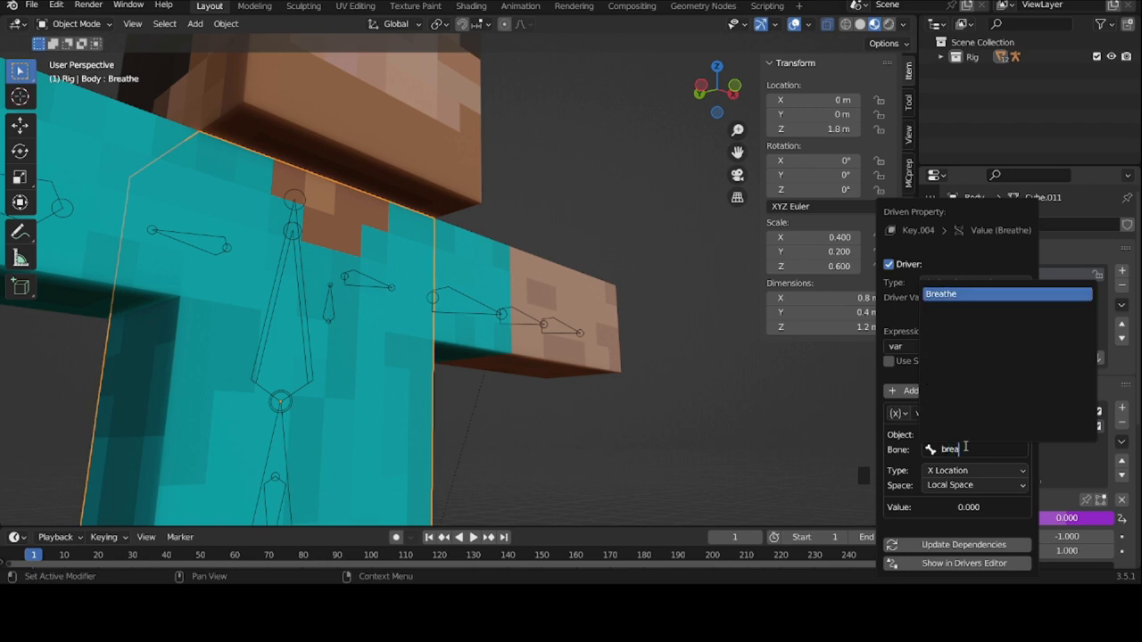
key("Return")
Show the Drivers editor in place of the Outliner and add a Generator modifier to the Breathe value's driver curve
left_click(938, 23)
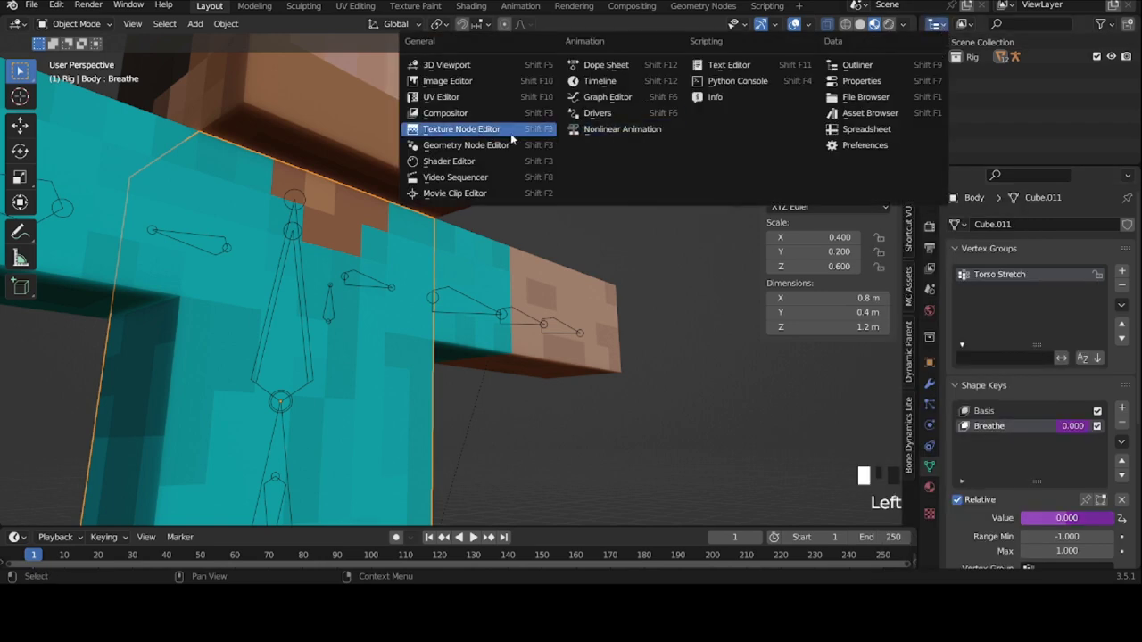
left_click(601, 108)
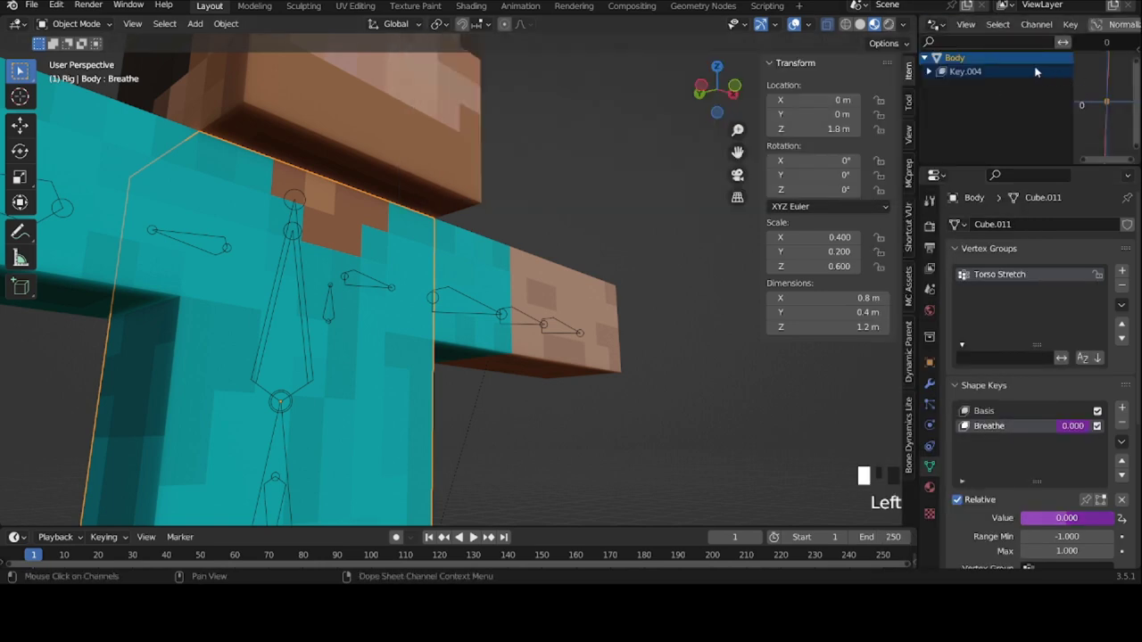
left_click(929, 71)
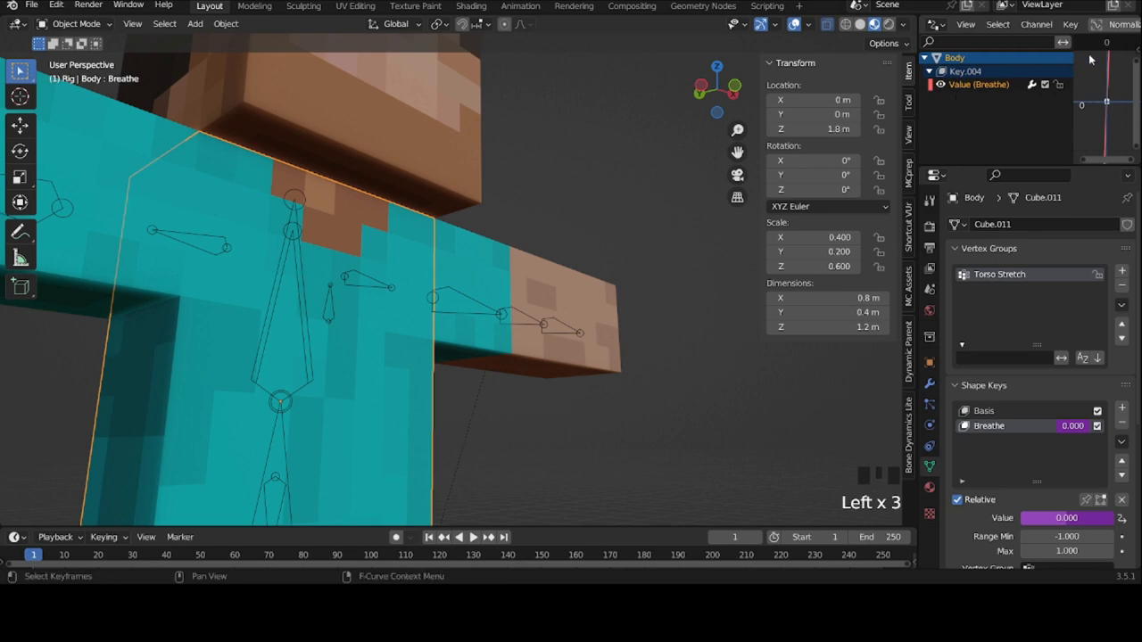
middle_click_drag(1095, 61, 1079, 63)
left_click_drag(1073, 75, 1017, 75)
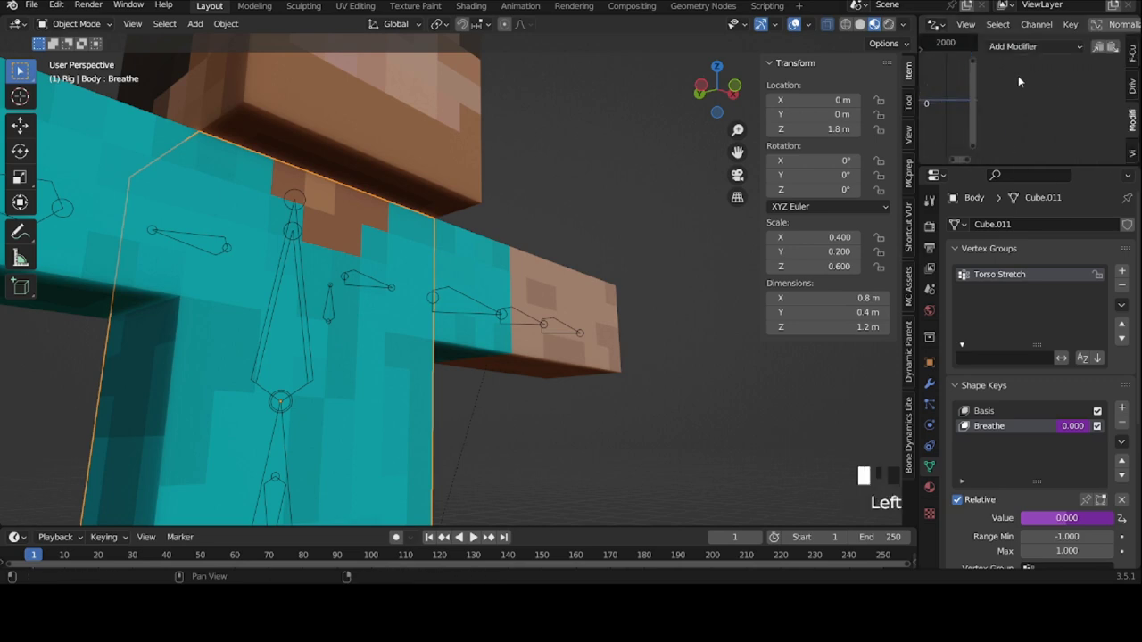
left_click(1048, 45)
left_click(1044, 61)
Move the Breathe bone upward in Pose Mode to test the driver, and return to the Body mesh
left_click(330, 319)
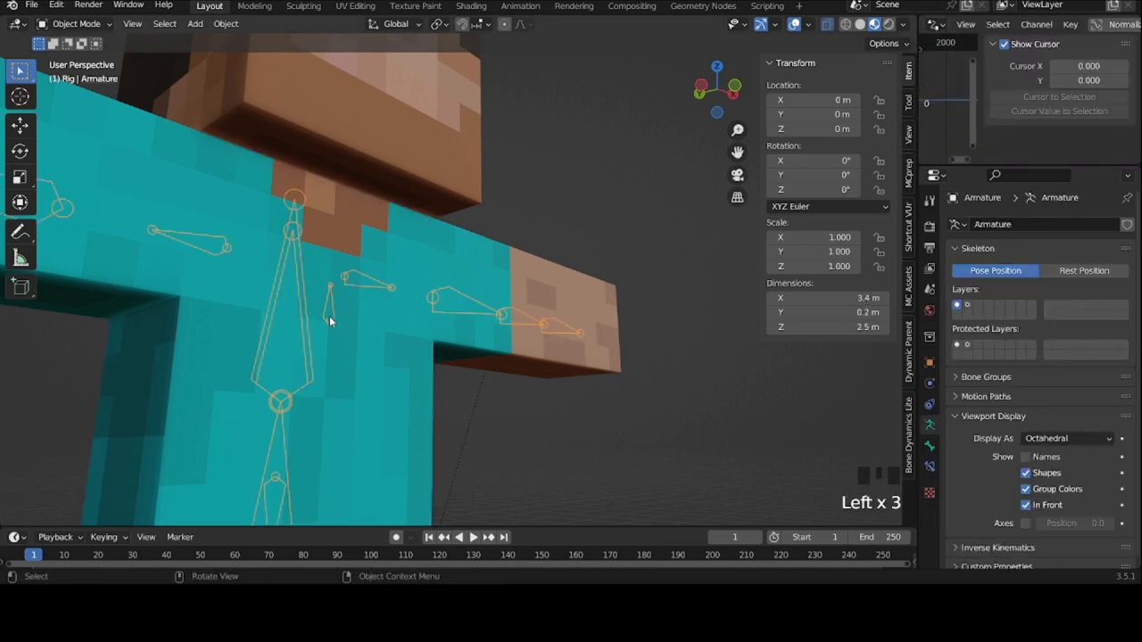
key("ctrl+Tab")
key("g")
left_click(336, 248)
key("ctrl+Tab")
left_click(357, 330)
left_click(357, 330)
left_click(356, 330)
left_click(356, 330)
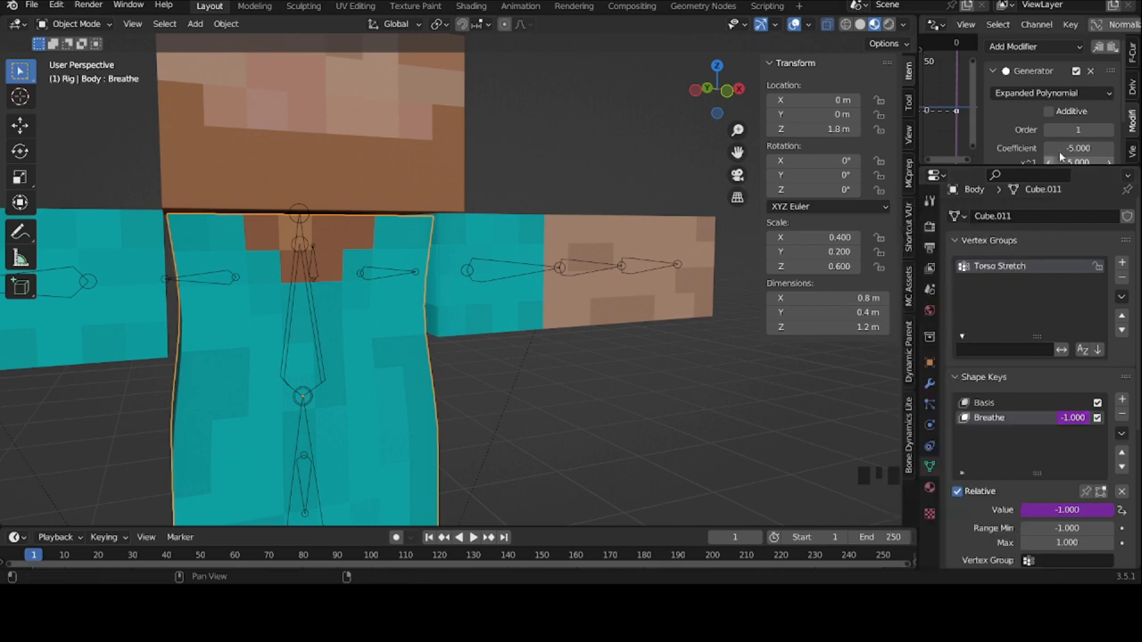
Reset the Generator modifier's coefficients to 0 and set its x^1 value to 5
scroll(1042, 109, "down", 2)
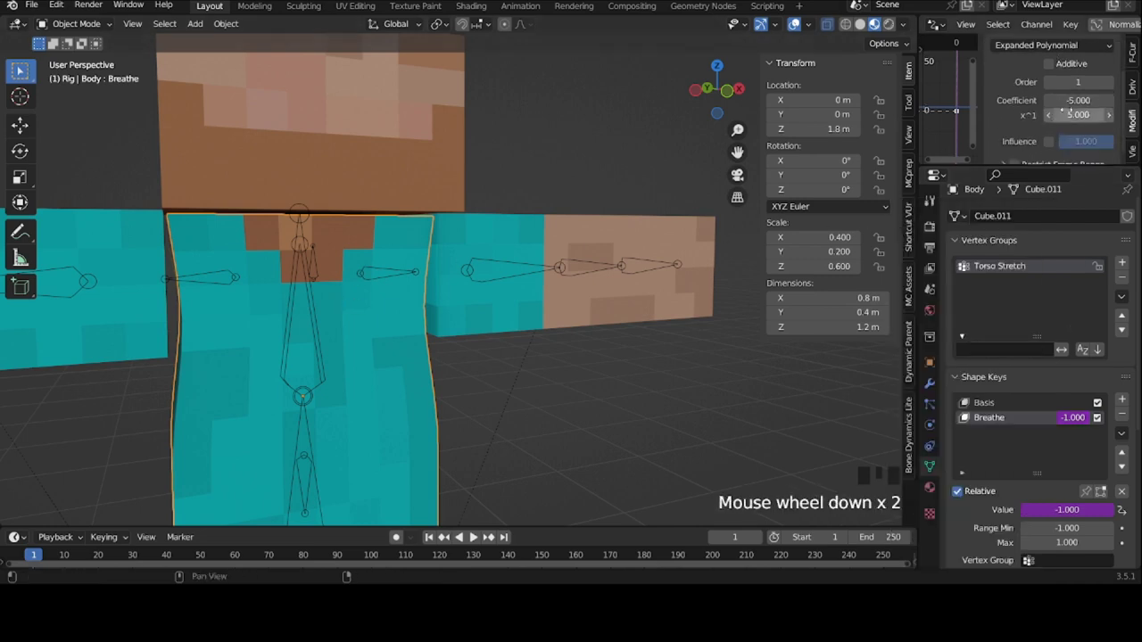
key("BackSpace")
key("BackSpace")
key("BackSpace")
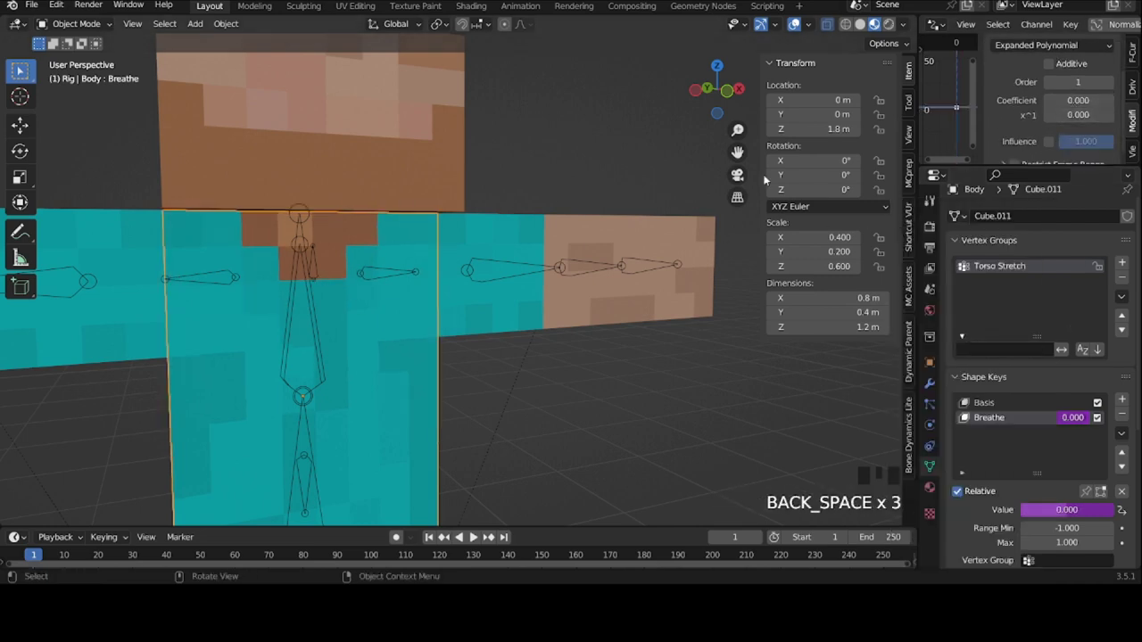
right_click(1077, 424)
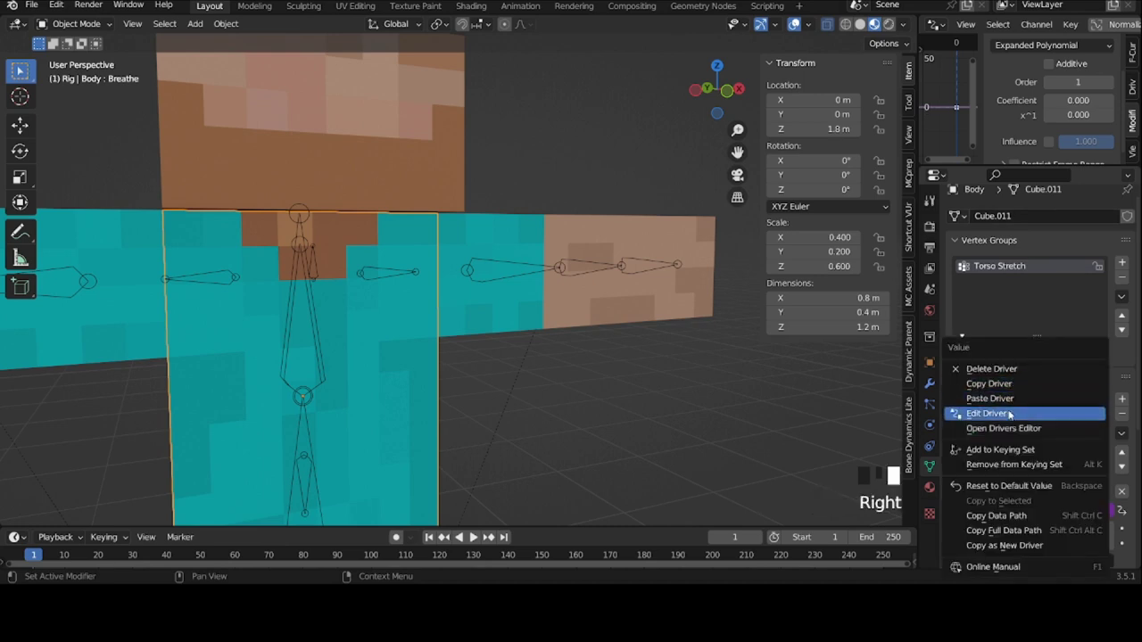
left_click(982, 408)
left_click(1091, 114)
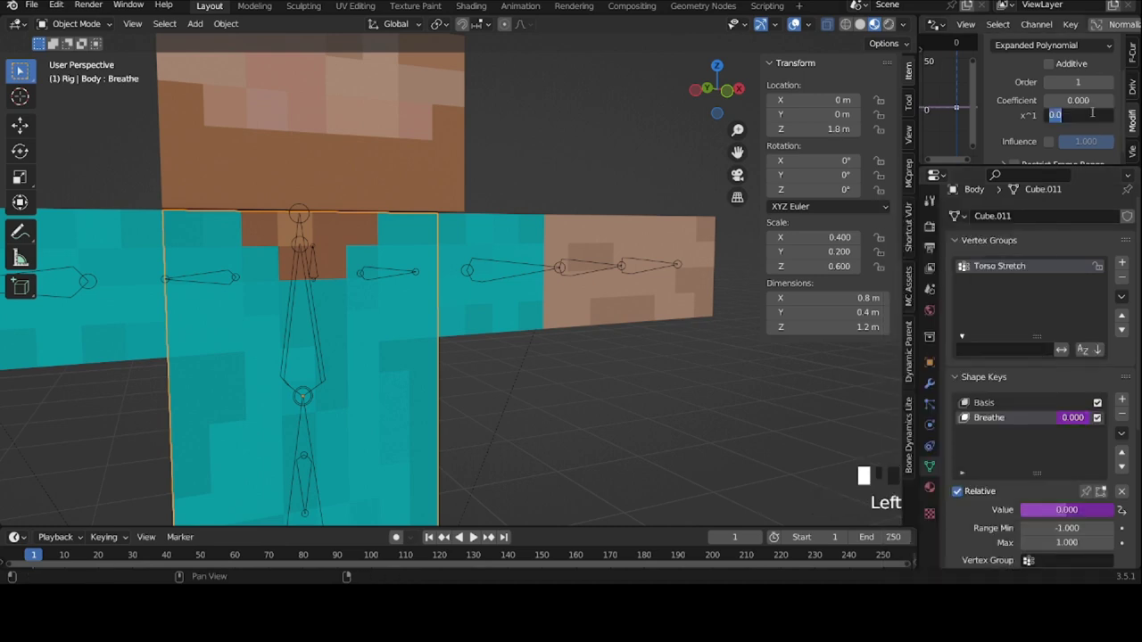
type("5")
key("Return")
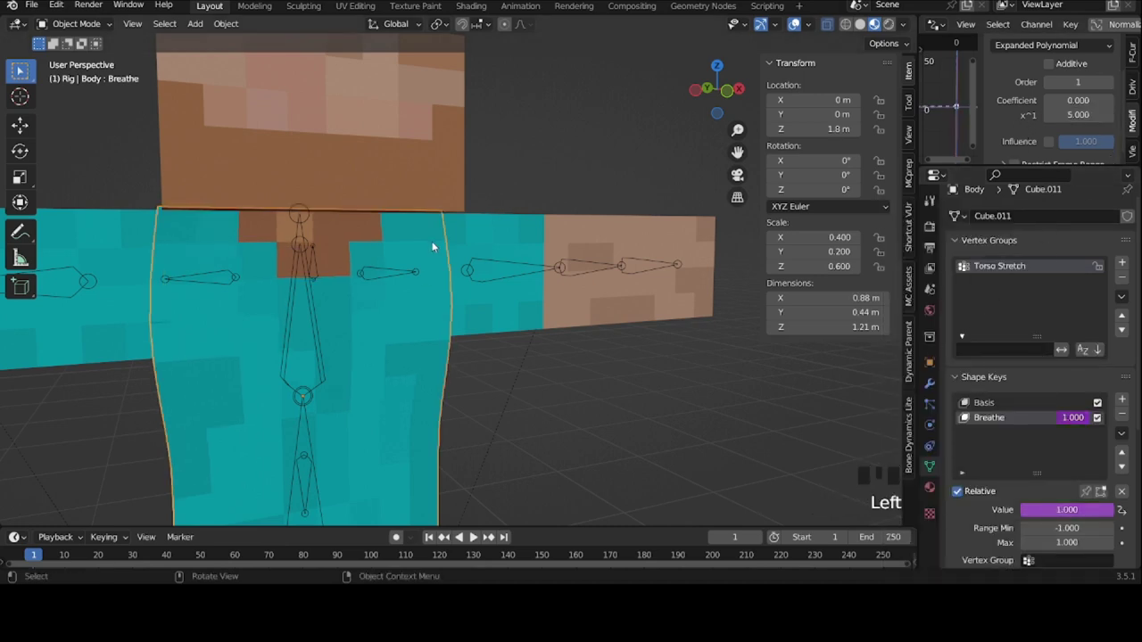
Move the Breathe bone in Pose Mode to test the chest deformation, and clear its location
key("ctrl+Tab")
key("g")
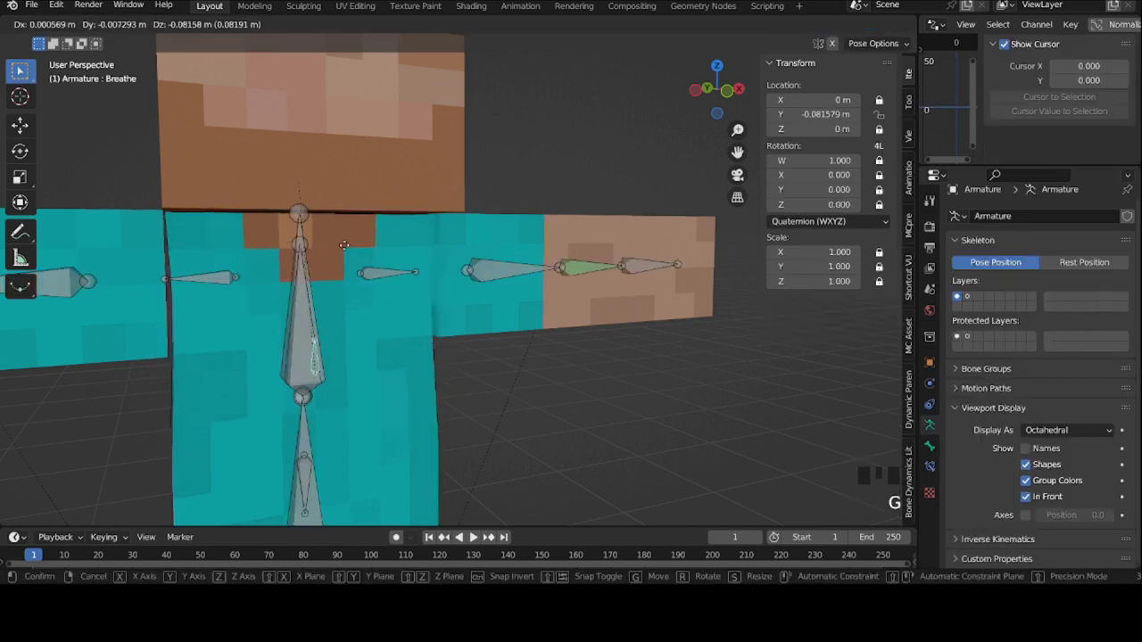
left_click(369, 263)
key("alt+g")
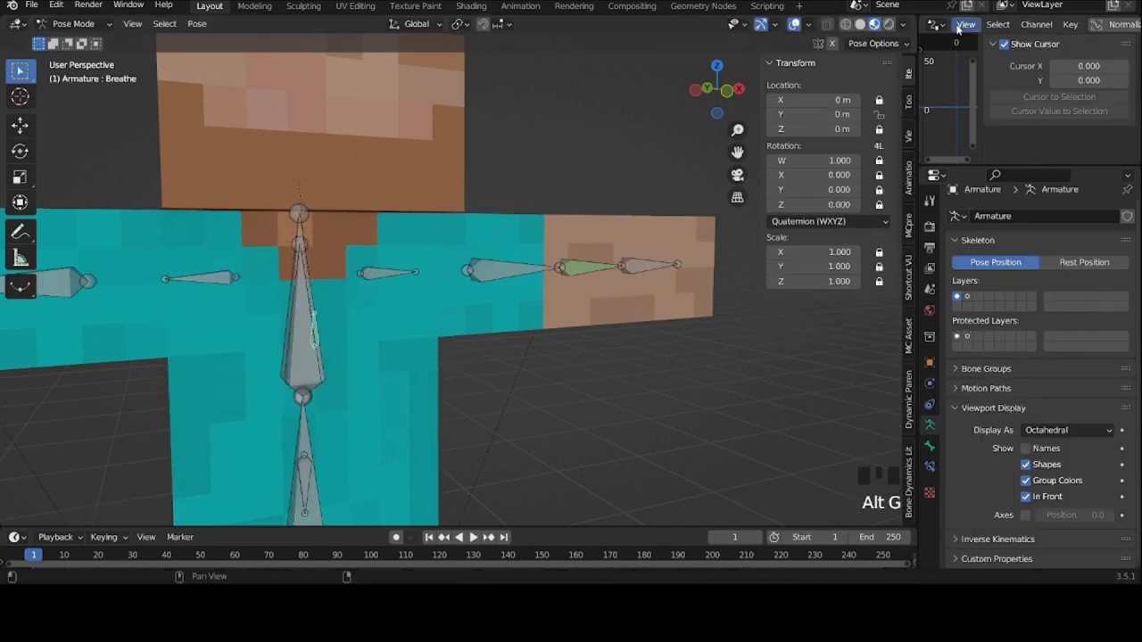
Switch the Drivers editor area back to the Outliner and raise the Breathe bone to 0.2 m on Y in front view
left_click(933, 24)
left_click(879, 65)
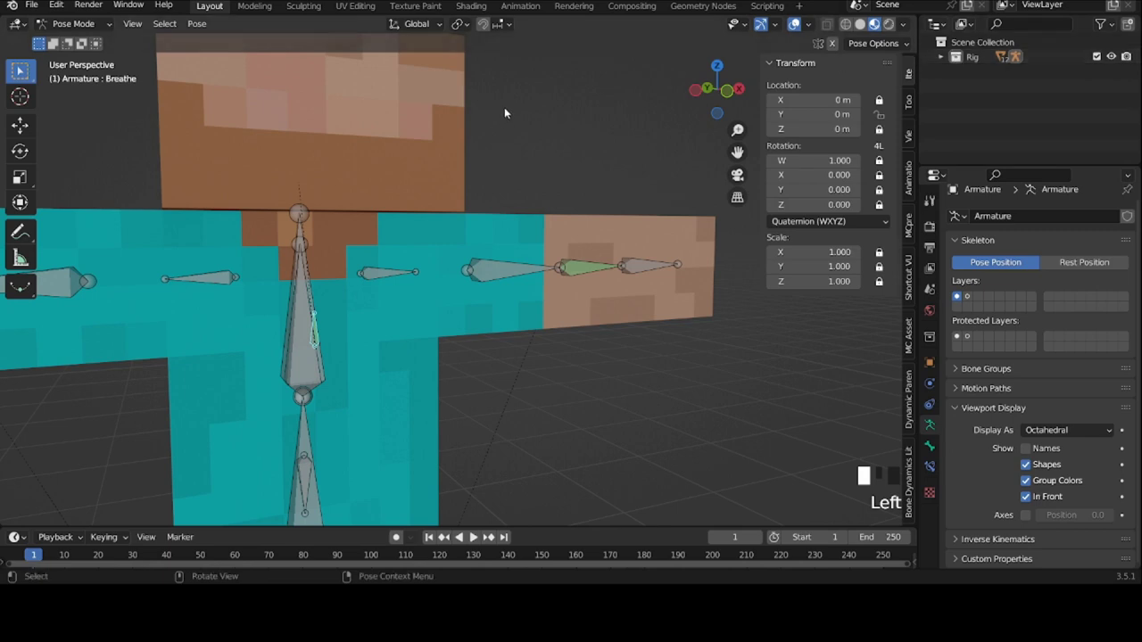
left_click(728, 93)
key("g")
left_click(444, 238)
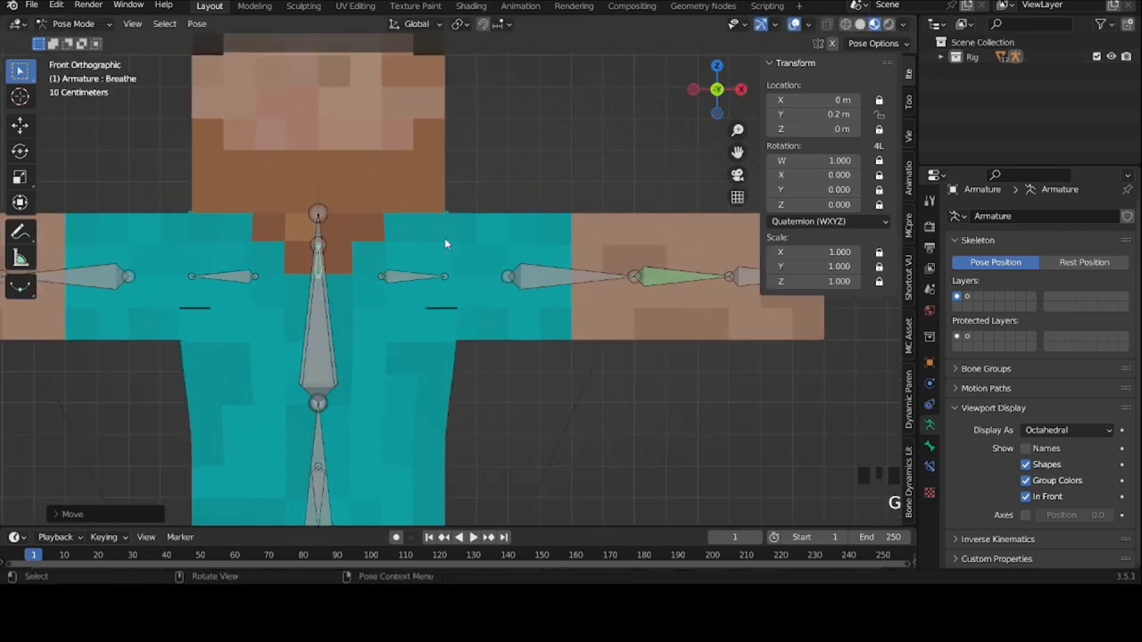
Add a Transformation constraint to Shoulder.R targeting the Breathe bone, with both target and owner in Local Space
left_click(238, 290, "shift")
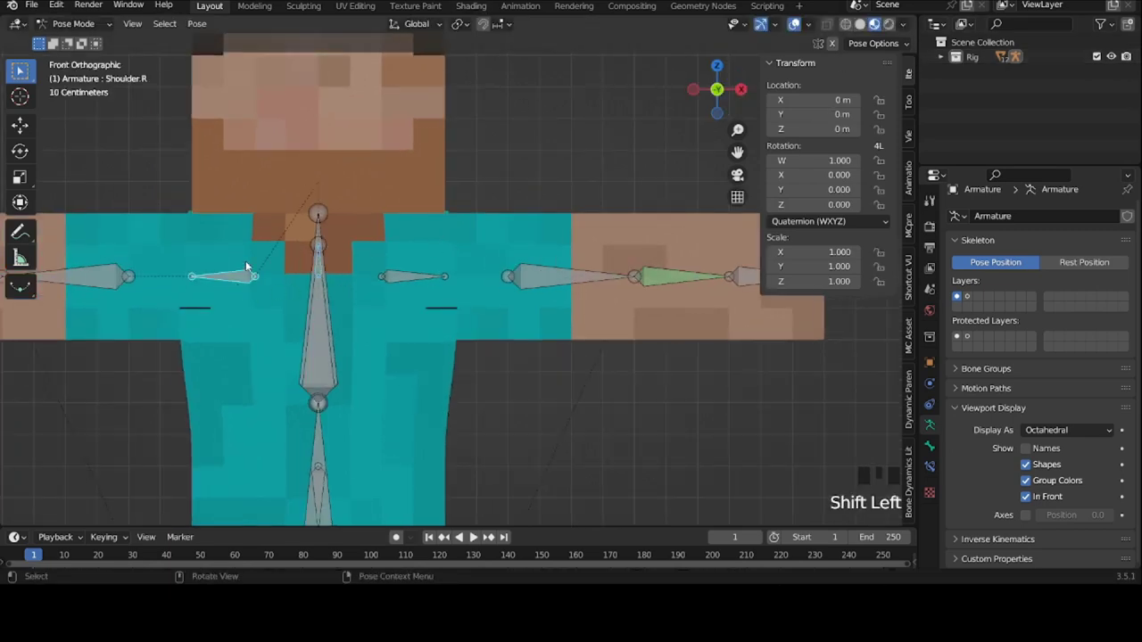
key("shift+ctrl+c")
left_click(217, 323)
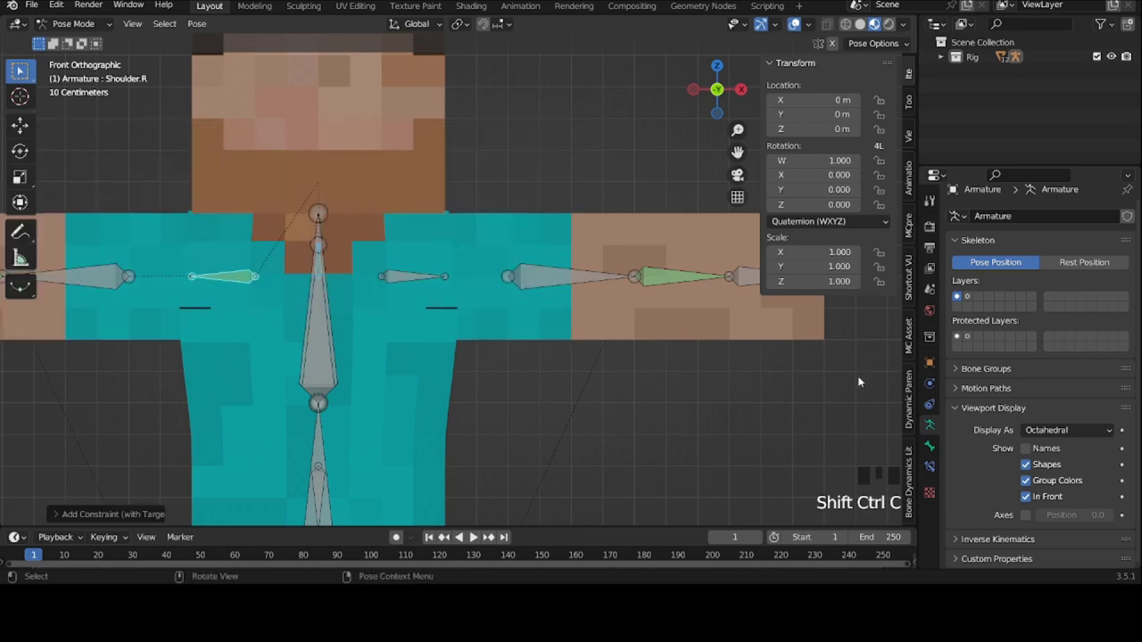
left_click(930, 468)
left_click(1047, 335)
left_click(1035, 422)
left_click(1047, 351)
left_click(1033, 439)
Expand the constraint's mapping settings and set the Map From location Y range to -0.2 m minimum and 0.2 m maximum
left_click(990, 399)
scroll(976, 494, "down", 7)
left_click(975, 542)
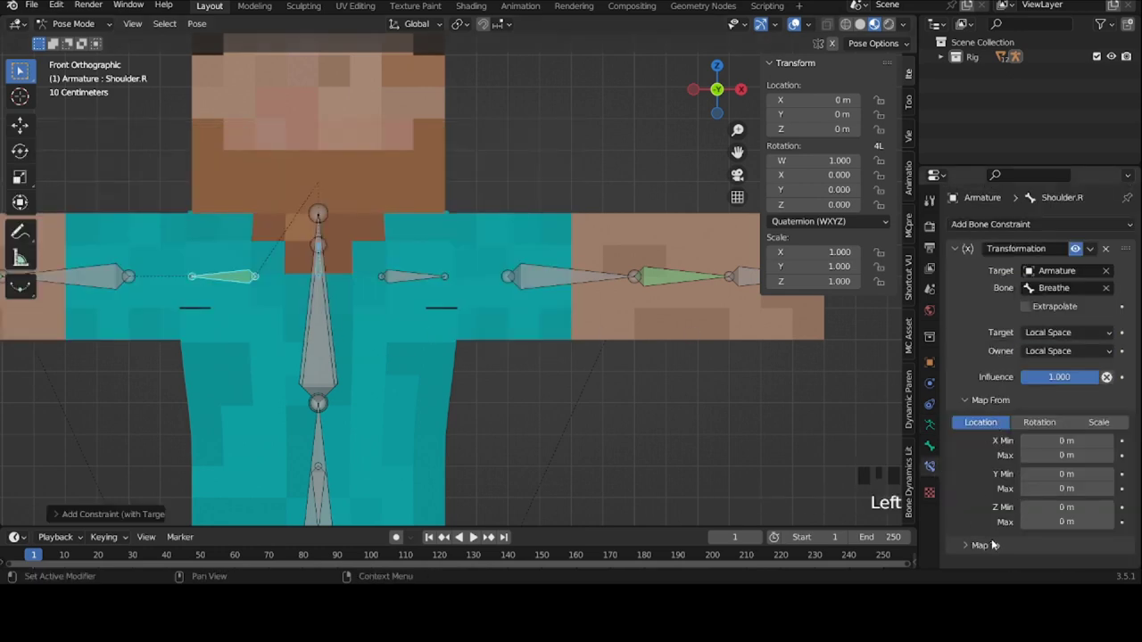
left_click(993, 544)
left_click(1027, 475)
left_click(1027, 474)
left_click(1106, 489)
left_click(1105, 489)
Try changing the Map To location minimums on Y and on Z, undoing each change
scroll(1061, 482, "down", 10)
left_click_drag(1055, 471, 997, 472)
key("ctrl+z")
left_click_drag(1055, 521, 1000, 520)
key("ctrl+z")
Try 0.1 m and 0.05 m as the Map To location Z minimum on Shoulder.R's constraint, settling on 0.03 m
key("BackSpace")
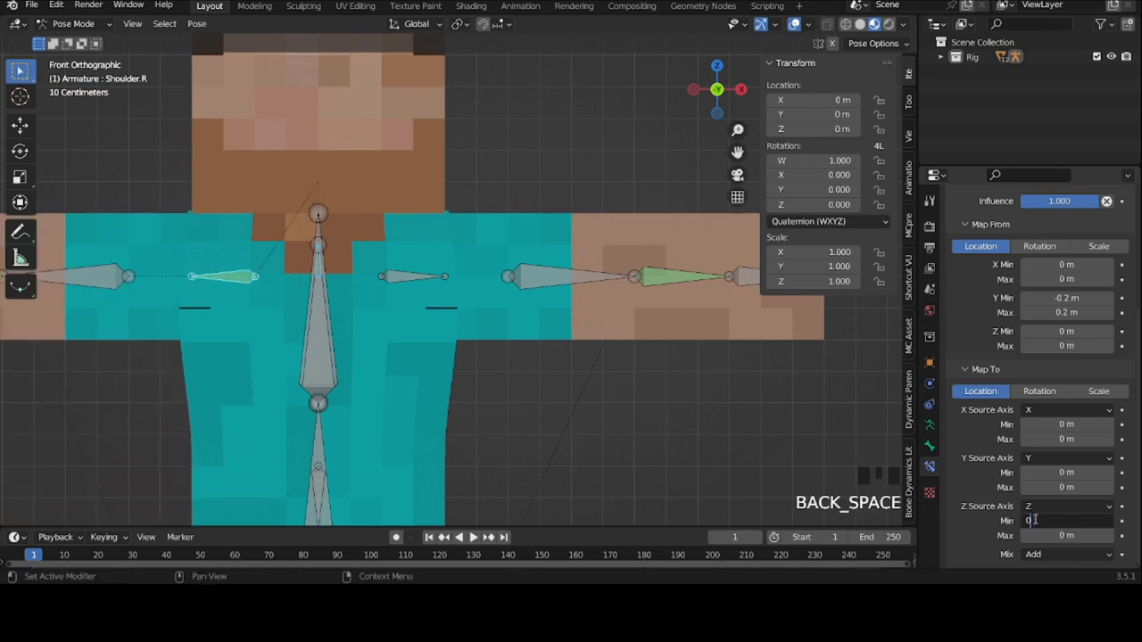
left_click(1103, 520)
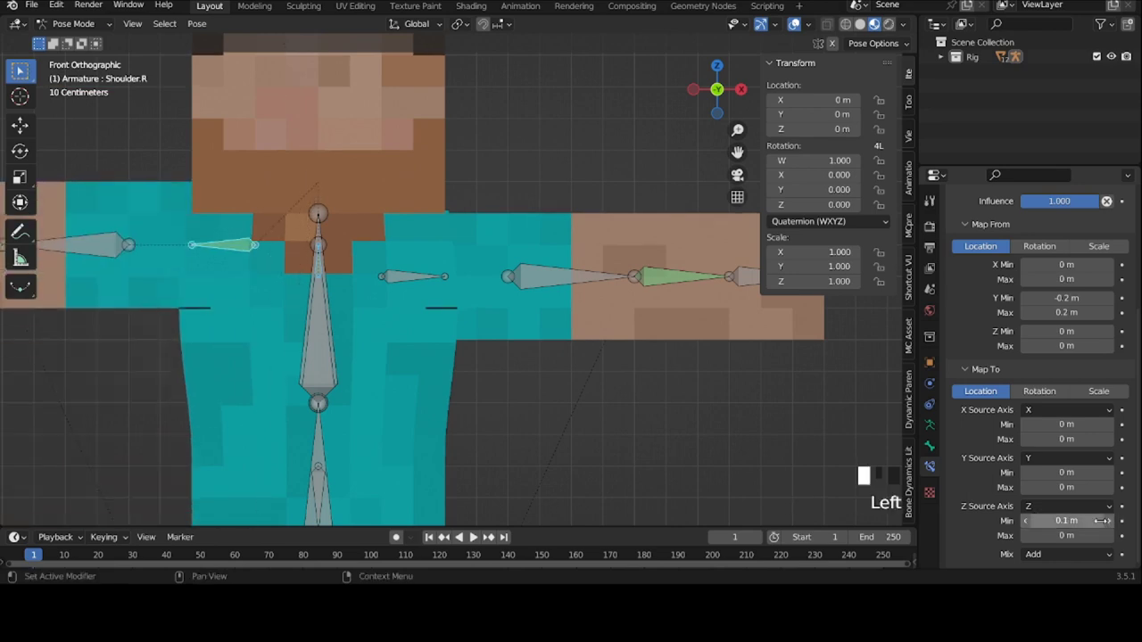
left_click(1103, 520)
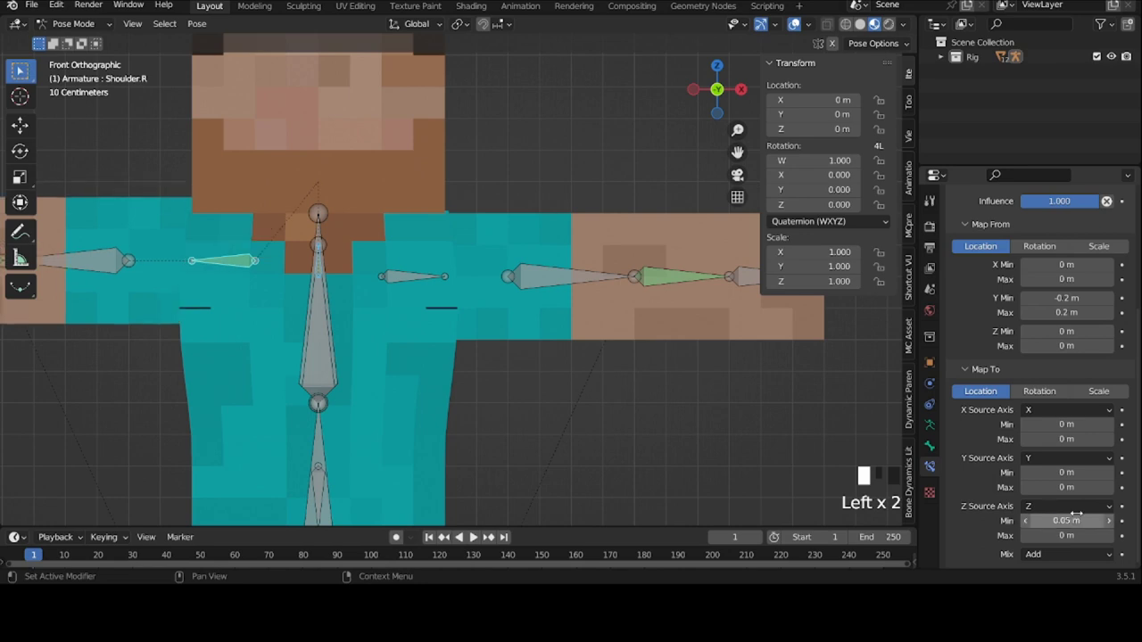
left_click(1026, 515)
left_click(1056, 521)
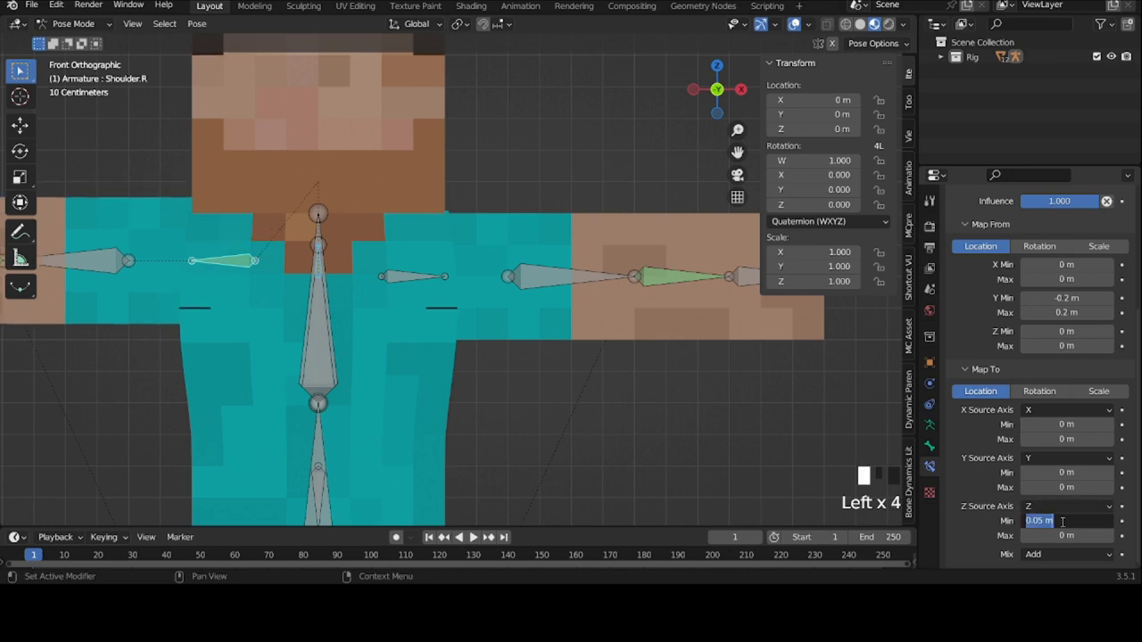
type("0.03")
key("Return")
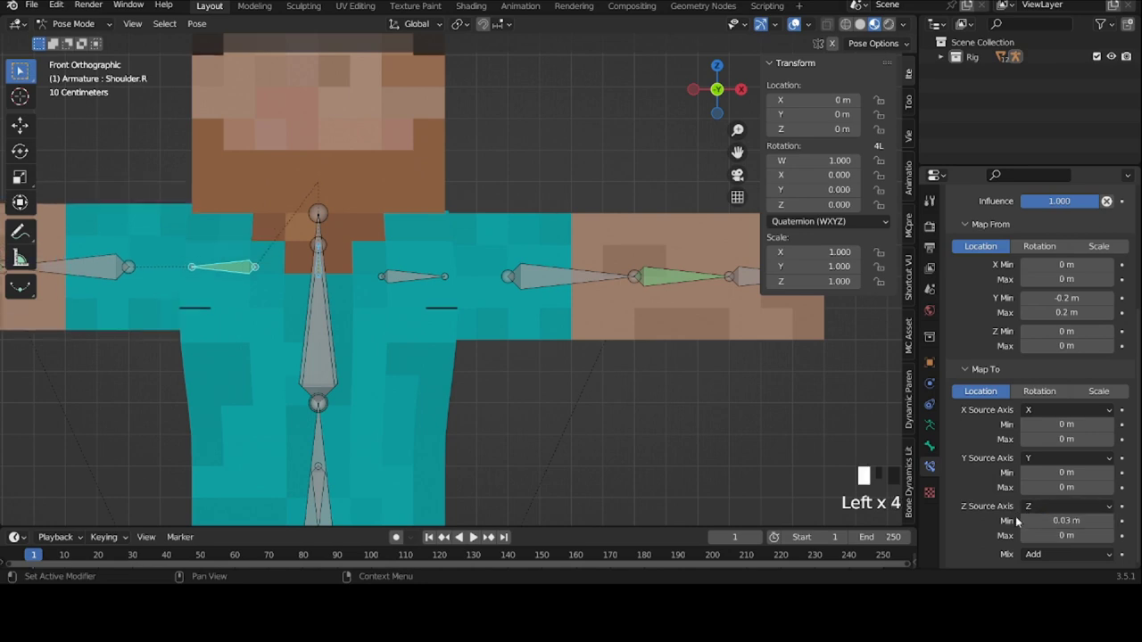
Map the Z location from source axis Y, with 0.03 m as maximum and its negative as minimum, and collapse the constraint
left_click(1047, 503)
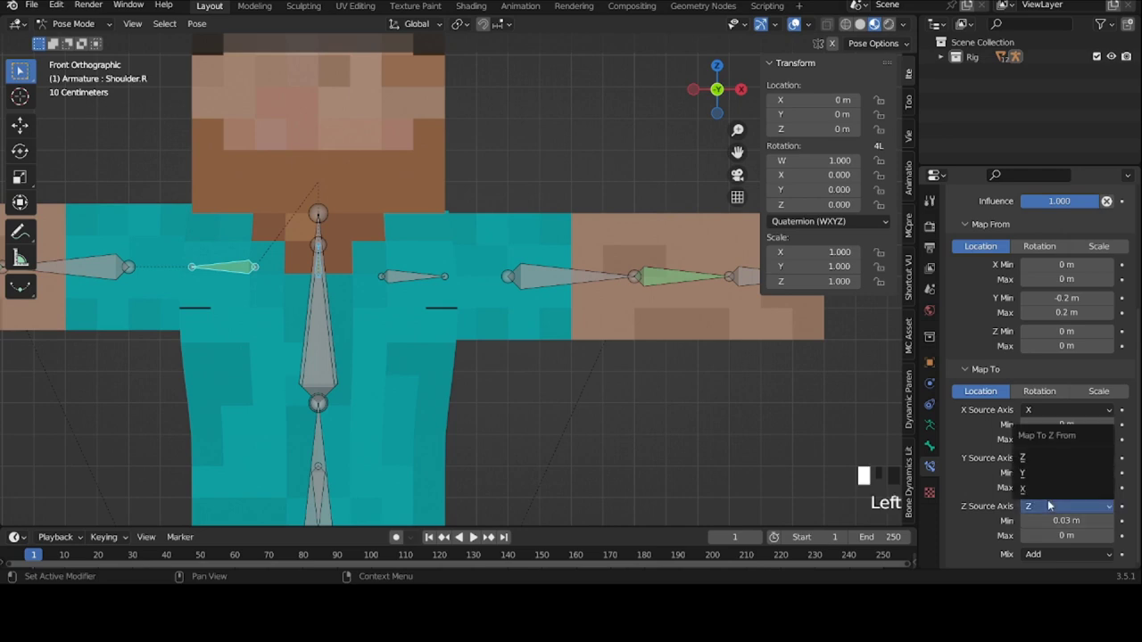
left_click(1052, 472)
key("ctrl+c")
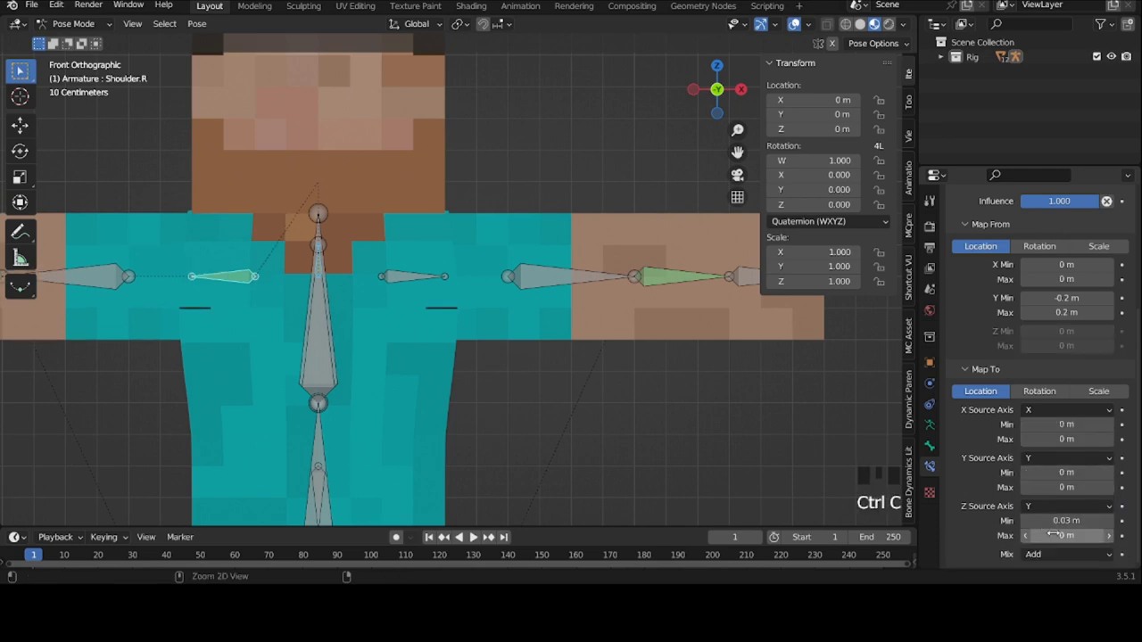
key("ctrl+v")
left_click(1036, 520)
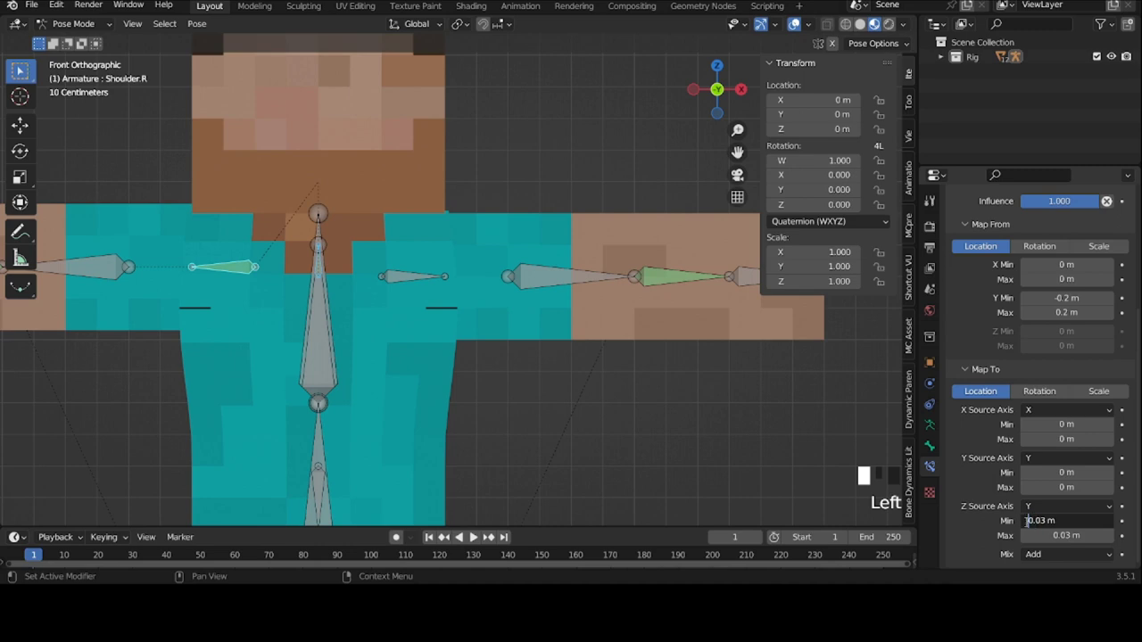
scroll(1052, 402, "up", 11)
left_click(964, 249)
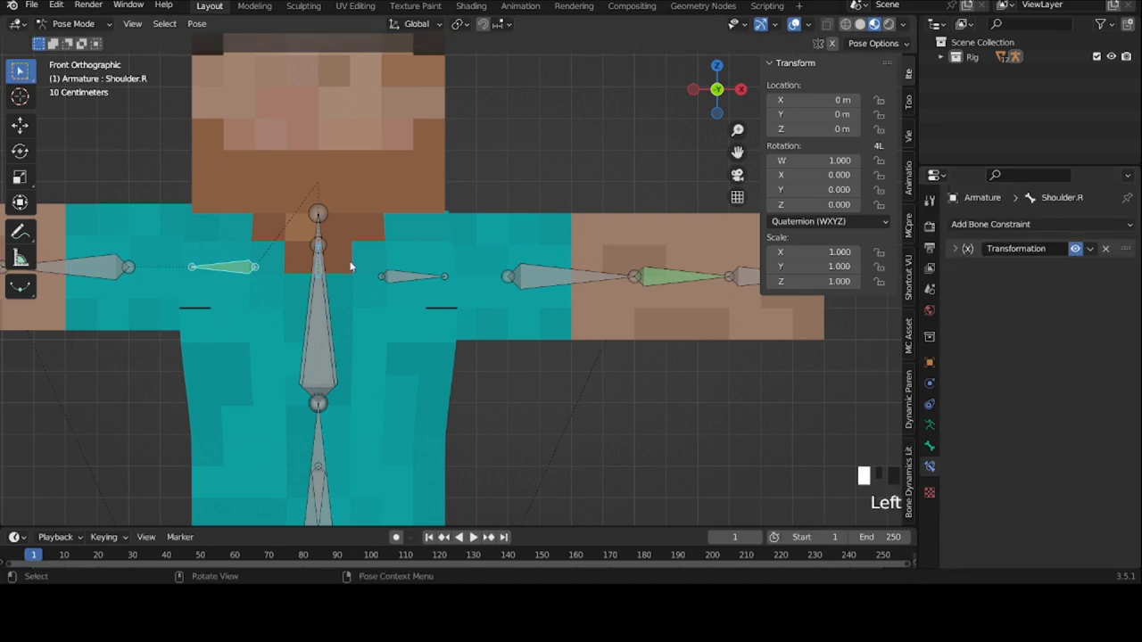
Select the Breathe bone, clear its location and move it up to test the right shoulder's response
left_click(316, 266)
left_click(316, 266)
key("alt+g")
left_click(322, 266)
key("alt+g")
key("g")
left_click(338, 206)
Copy the Transformation constraint from Shoulder.R to the left shoulder bone
left_click(384, 276)
left_click(205, 281, "shift")
left_click(209, 274, "shift")
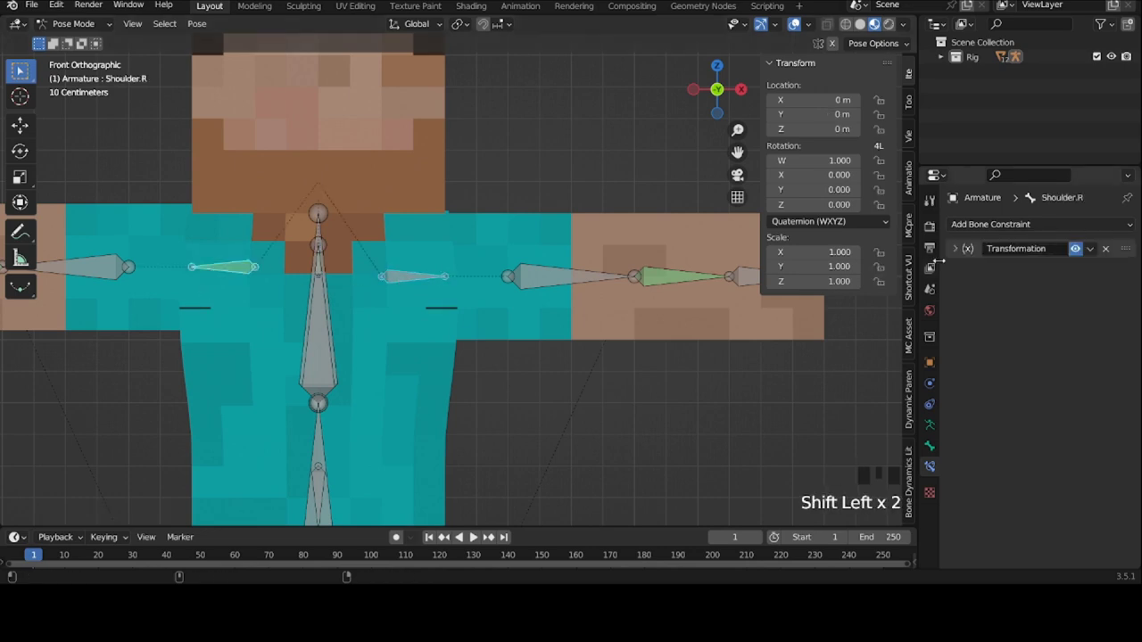
left_click(1090, 249)
left_click(1034, 294)
Move the Breathe bone up and down to test both shoulders from different angles, and clear its location
left_click(315, 271)
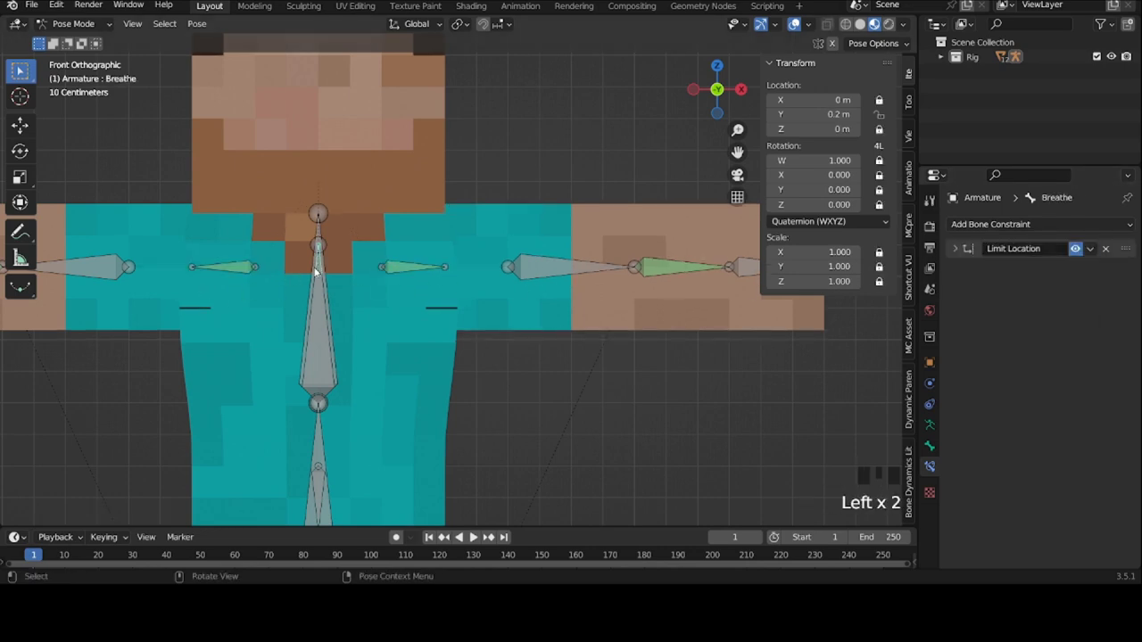
middle_click_drag(315, 271, 449, 249)
key("g")
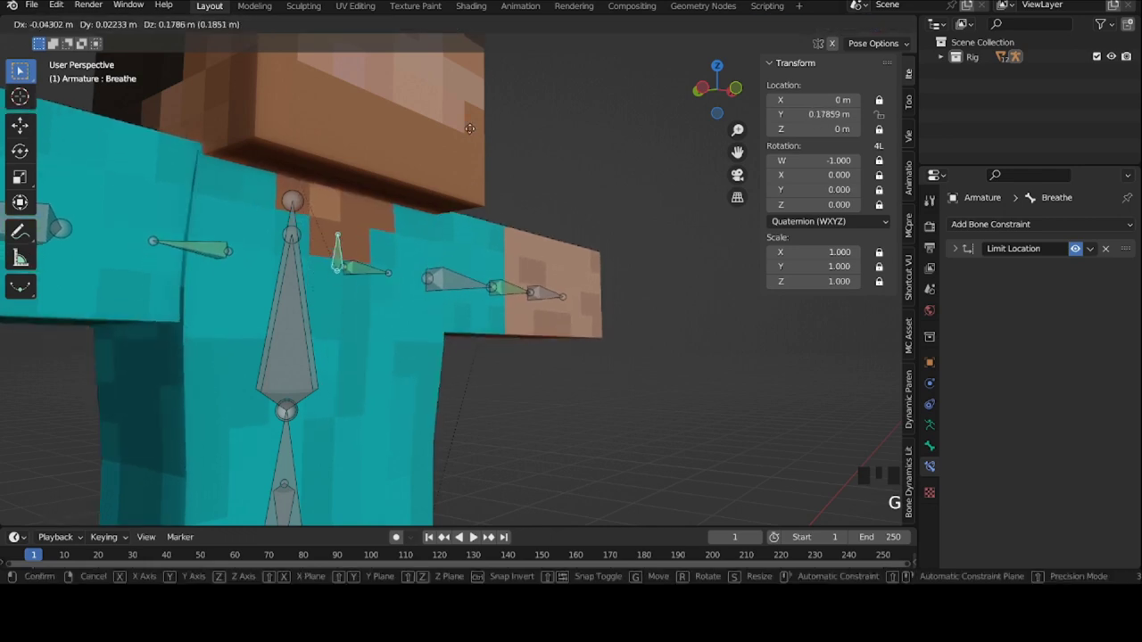
left_click(470, 143)
key("alt+g")
scroll(457, 221, "down", 2, "alt")
middle_click_drag(457, 221, 368, 272)
key("g")
left_click(373, 314)
key("alt+g")
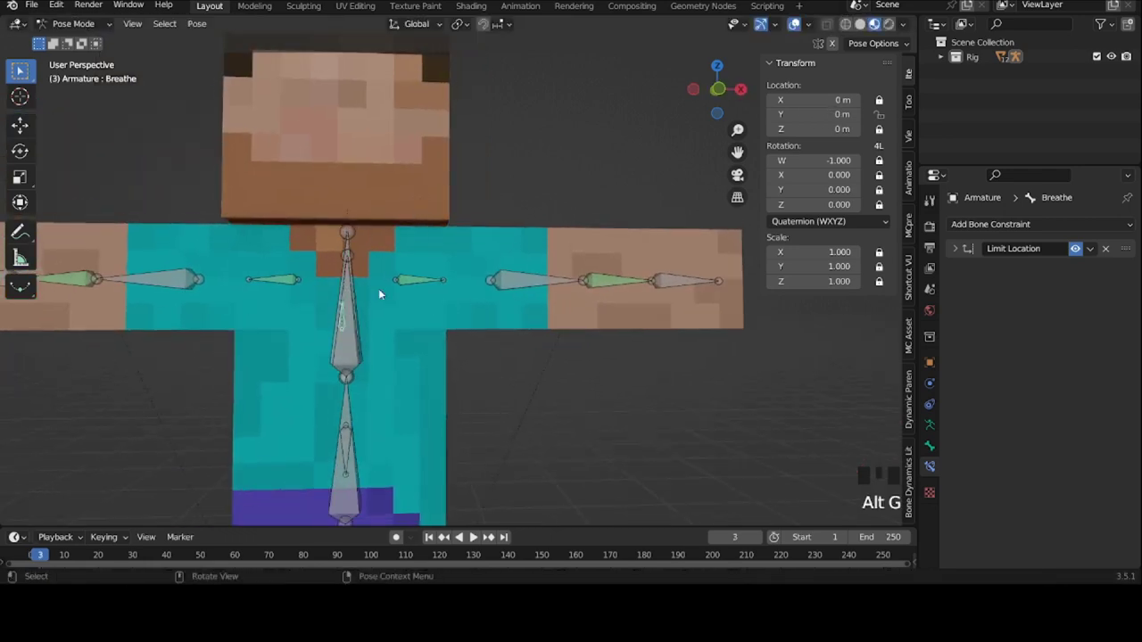
Switch to Object Mode and duplicate the torso mesh in place
key("ctrl+Tab")
left_click(385, 346)
key("shift+d")
right_click(435, 282)
Change the Outliner area to the UV Editor and scale the duplicated torso by 1.1
left_click(934, 24)
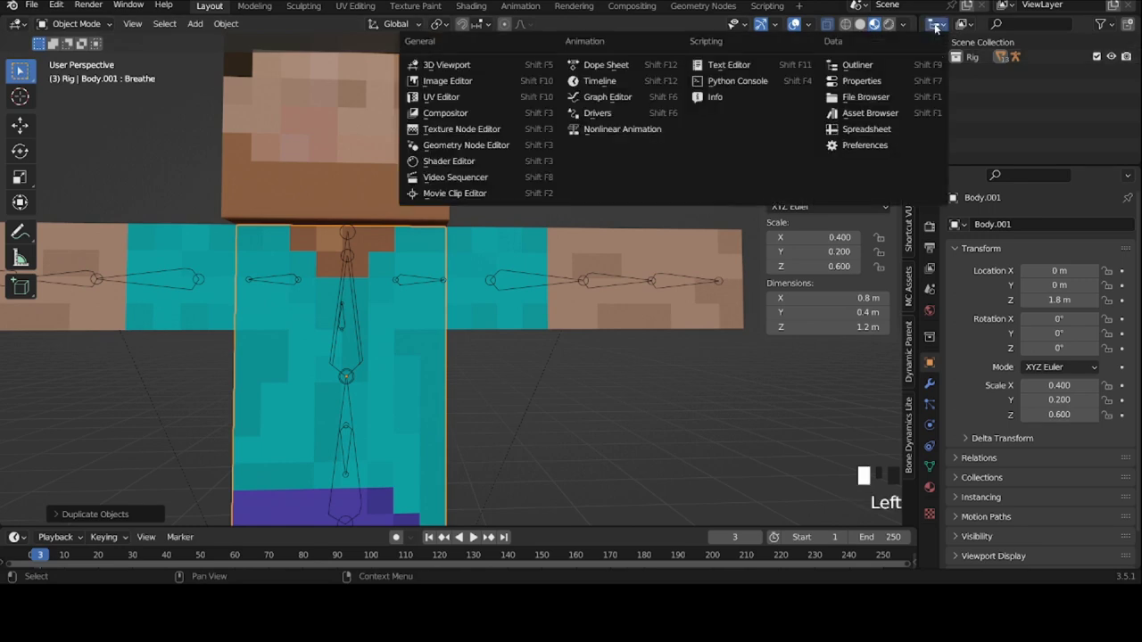
left_click(445, 98)
type("s1.1")
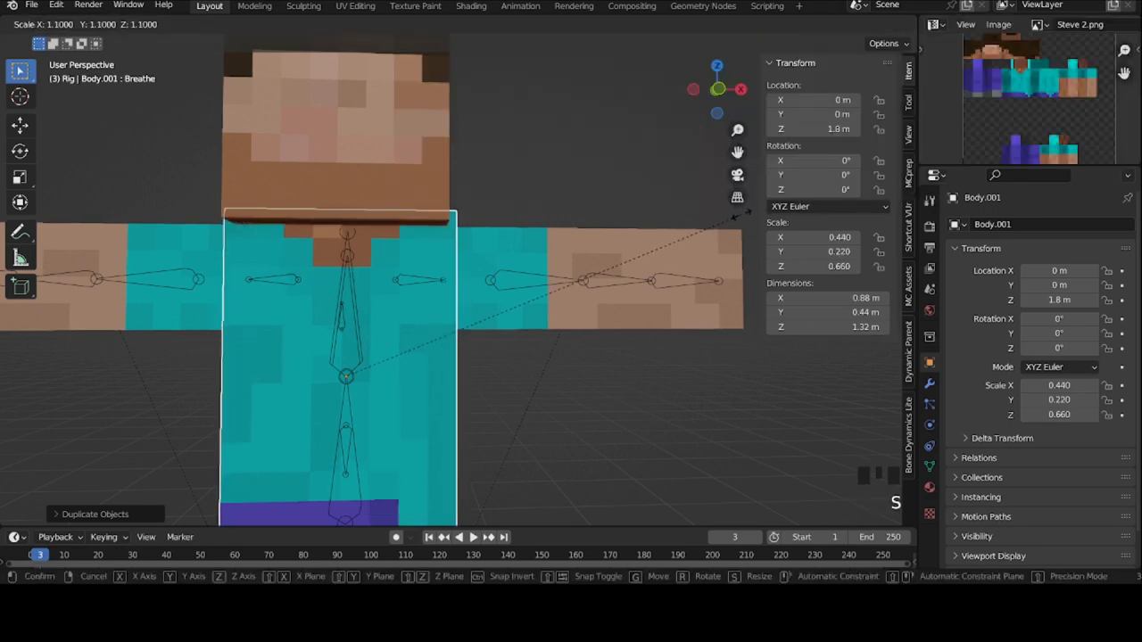
key("Return")
Select all of the enlarged torso's geometry in Edit Mode and make its Basis shape key active
key("Tab")
key("a")
left_click(930, 466)
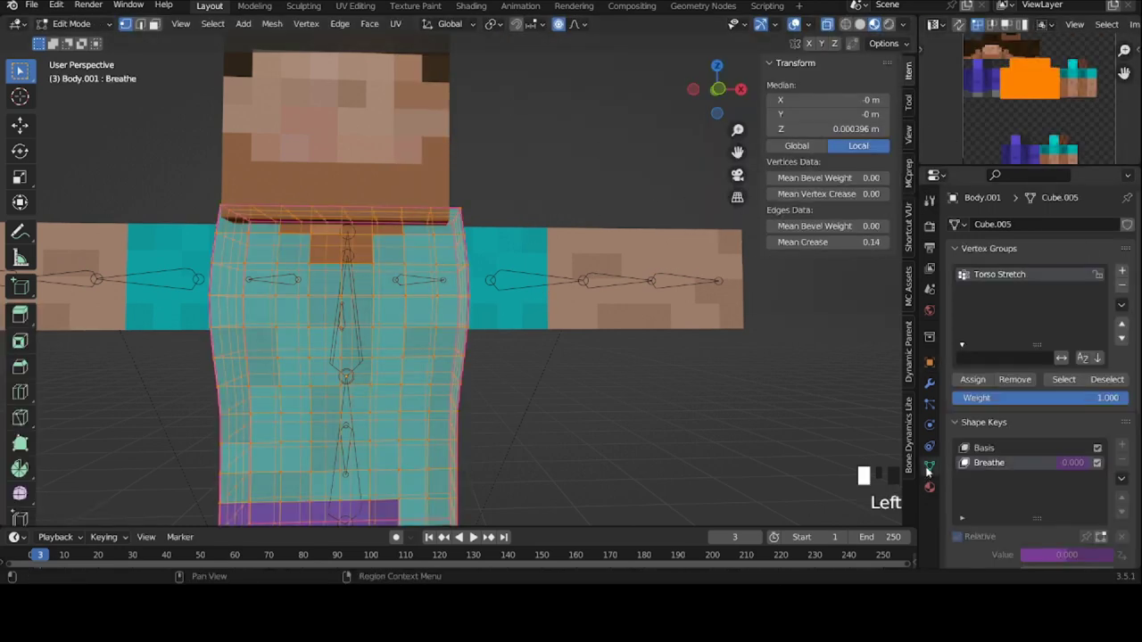
left_click(997, 451)
left_click(1102, 537)
key("Tab")
Select the original torso mesh and make its Basis shape key active
left_click(343, 326)
left_click(408, 317)
left_click(408, 317)
left_click(409, 317)
left_click(990, 410)
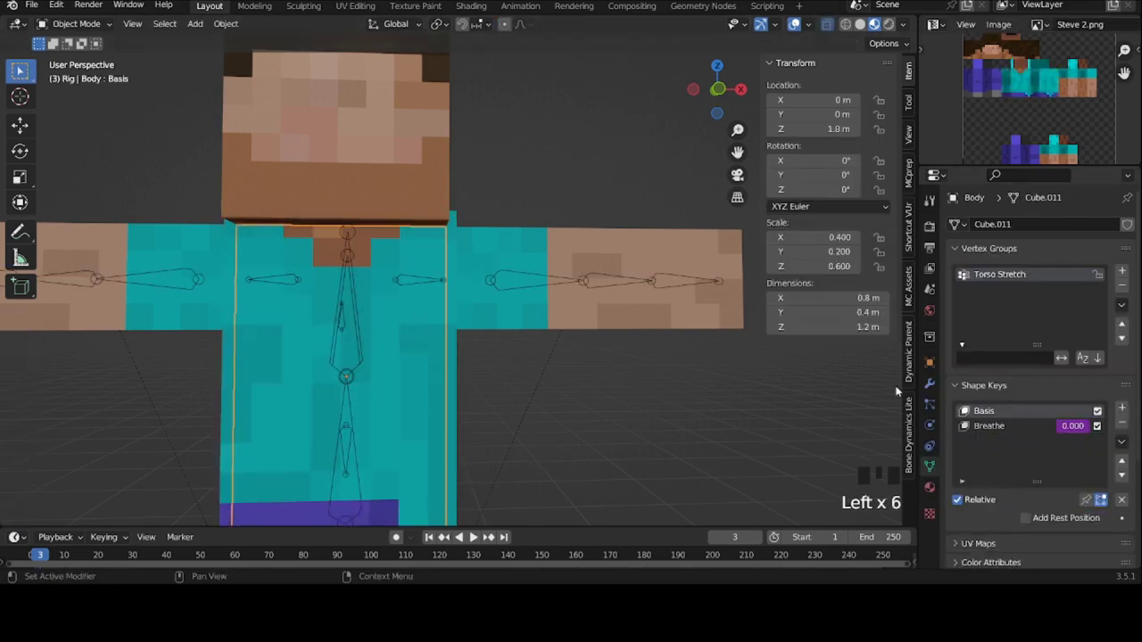
Turn off proportional editing and move all of the enlarged torso's UVs by -0.25 on Y to the outer-layer texture area
left_click(436, 365)
key("Tab")
key("a")
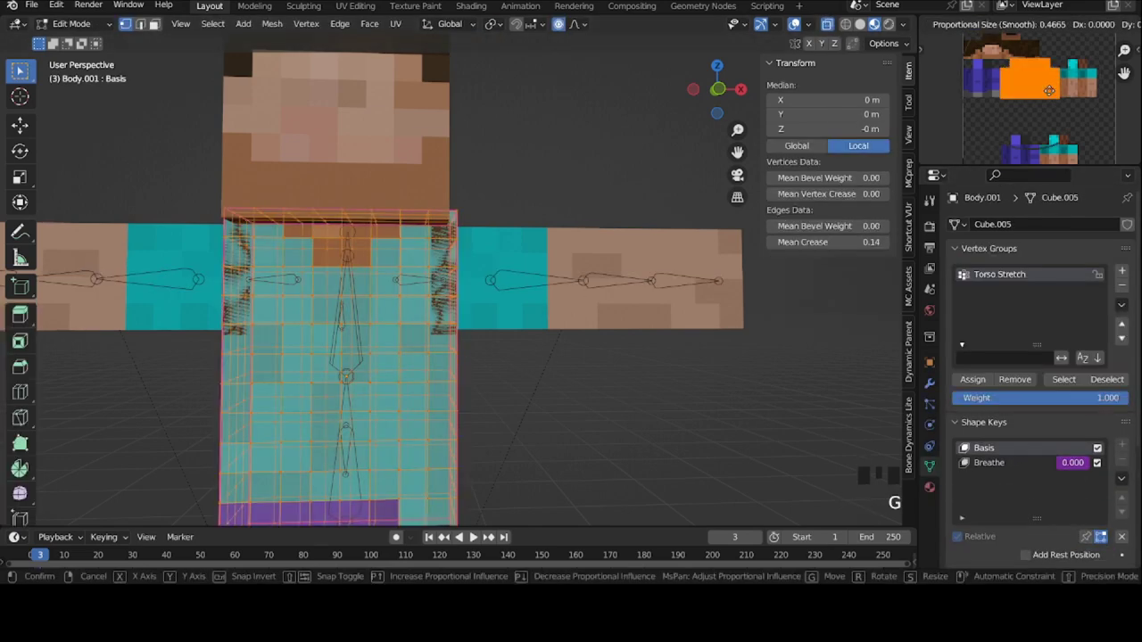
key("ctrl+z")
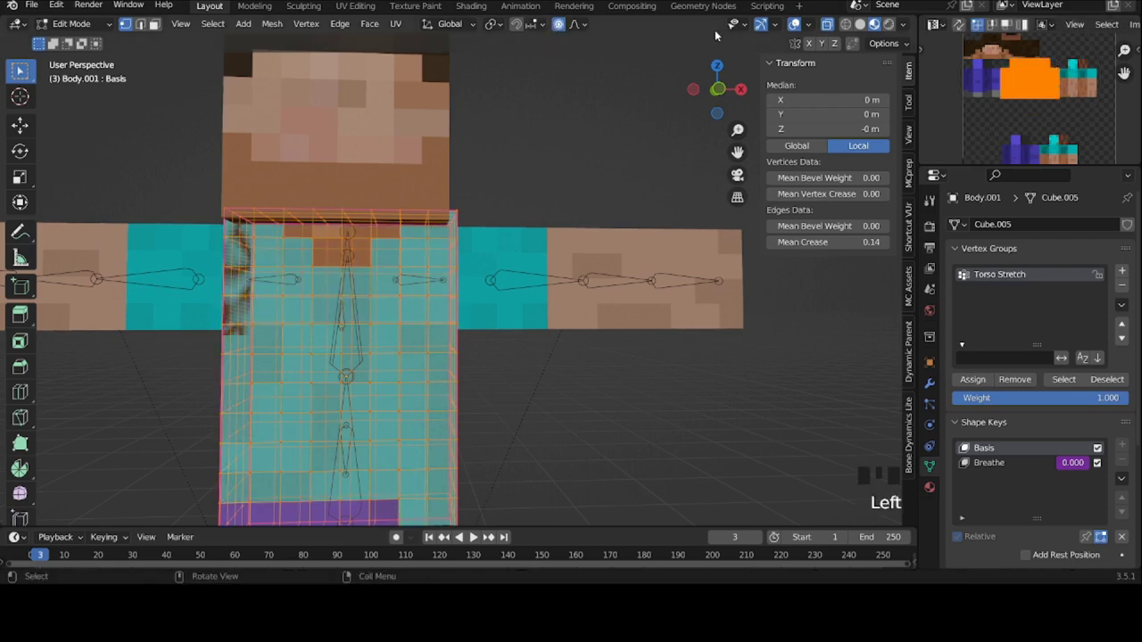
left_click(561, 26)
scroll(1037, 107, "up", 3)
key("g")
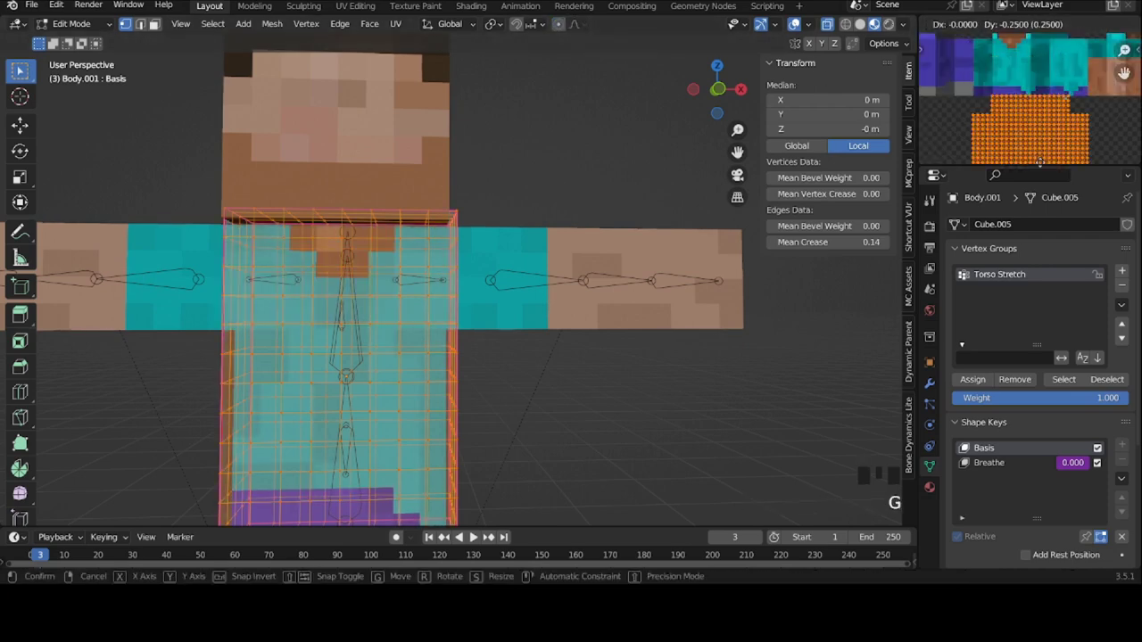
left_click(1042, 166)
Leave Edit Mode on the outer torso layer, select the armature and switch it to Pose Mode
left_click(536, 177)
key("Tab")
left_click(359, 323)
key("ctrl+Tab")
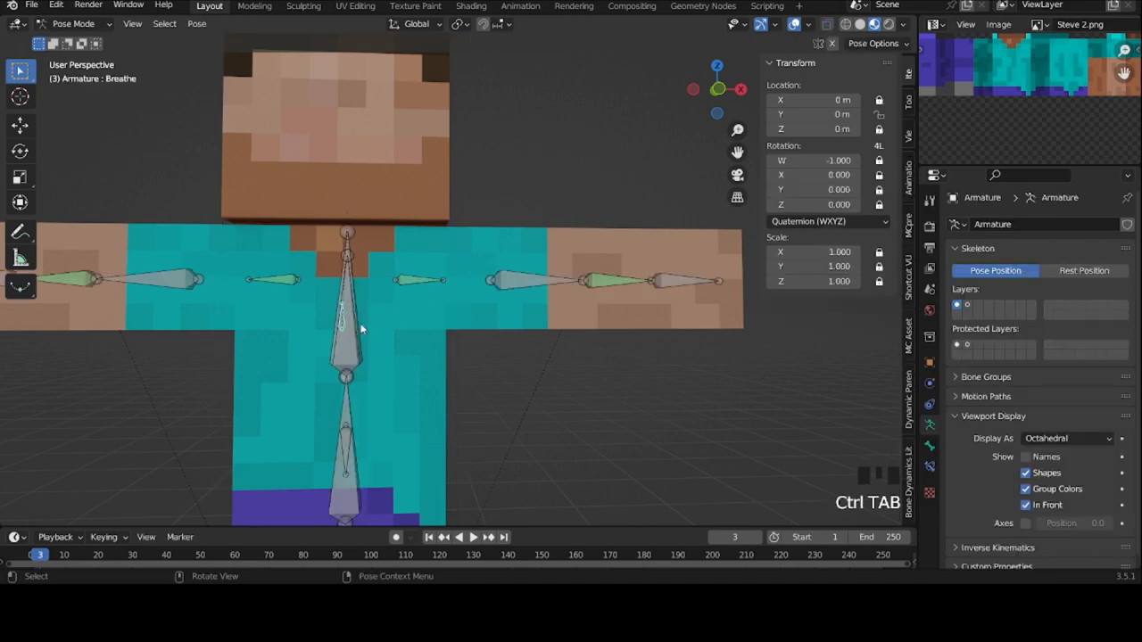
Move the Breathe bone while viewing the chest and shoulders from several angles, and clear its location
key("g")
left_click(380, 246)
middle_click_drag(381, 246, 472, 271)
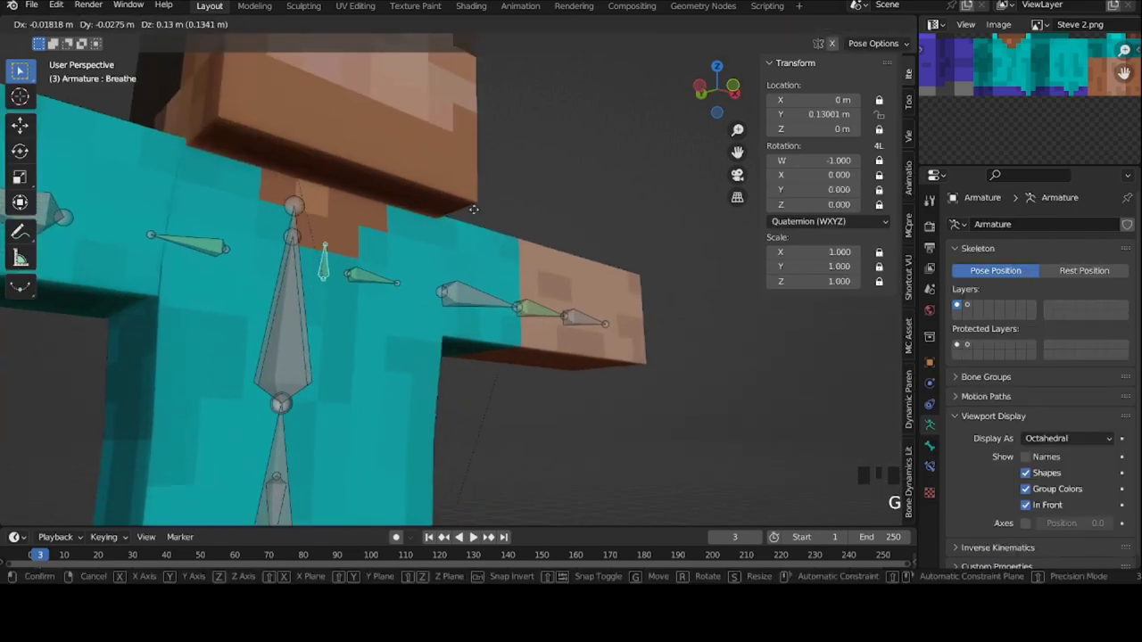
right_click(392, 294)
left_click(143, 255)
middle_click_drag(142, 255, 343, 259)
left_click(348, 263)
key("ctrl+Tab")
key("alt+g")
key("g")
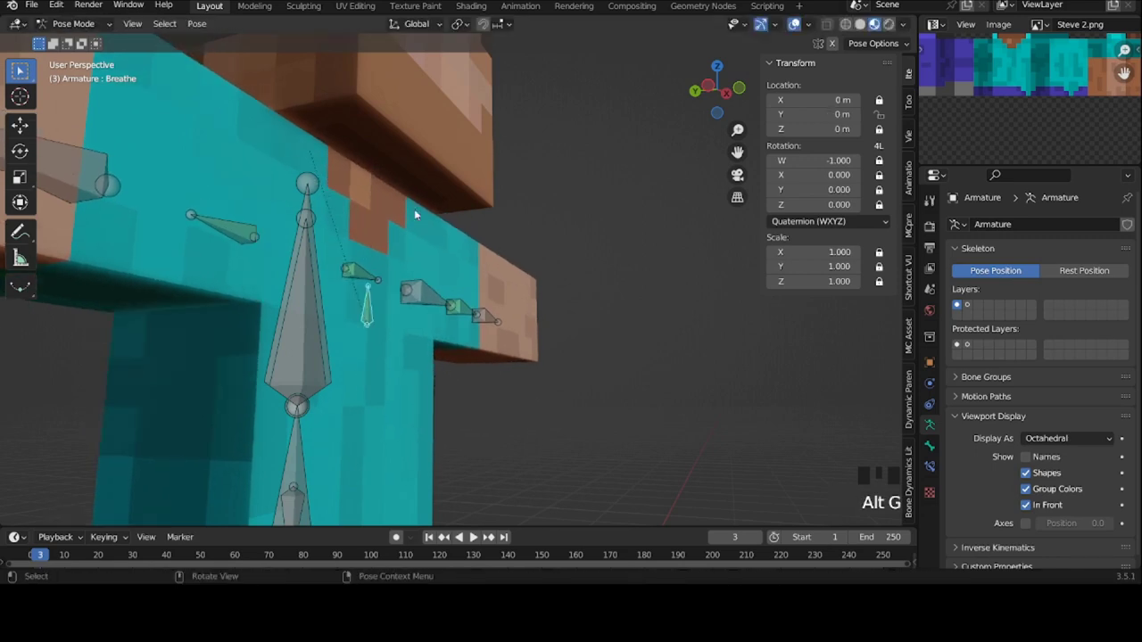
right_click(414, 234)
Frame the whole character in front orthographic view
scroll(418, 218, "down", 1)
middle_click_drag(419, 218, 403, 286)
left_click(715, 100)
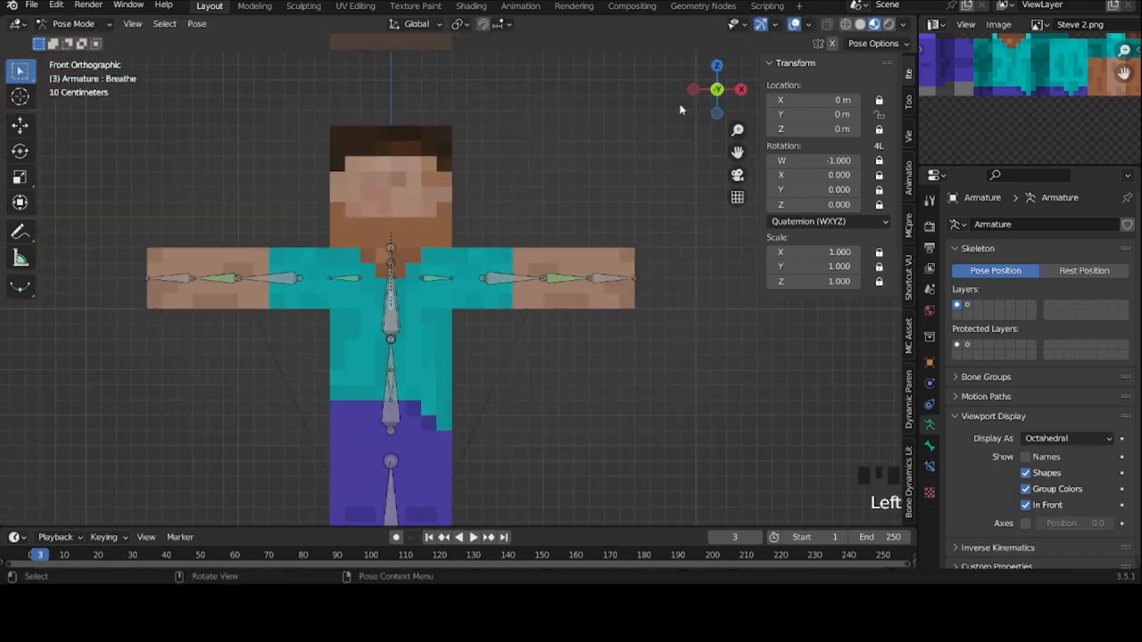
left_click_drag(736, 152, 797, 109)
scroll(735, 153, "down", 1)
left_click_drag(735, 152, 739, 143)
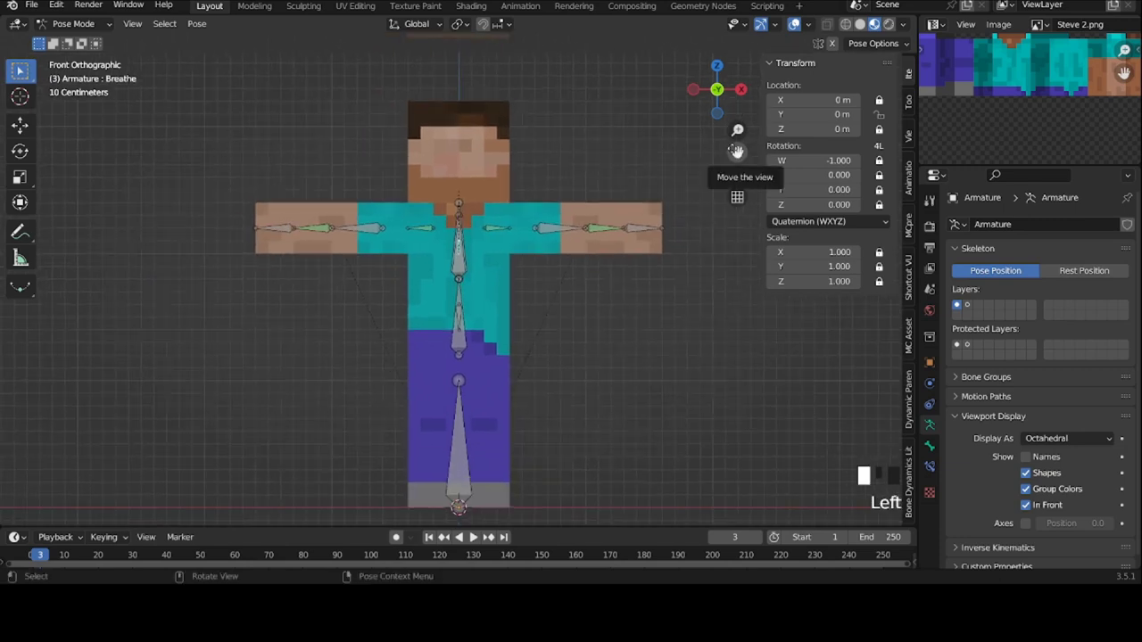